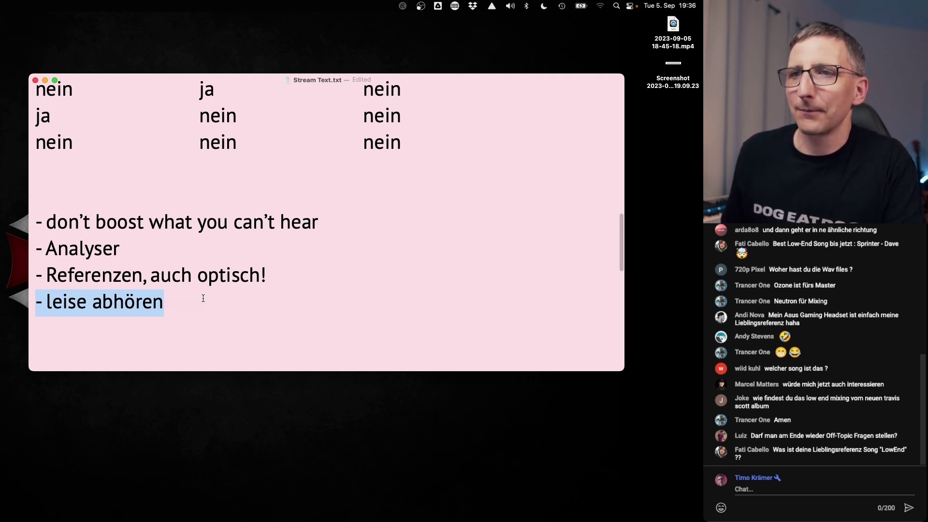
Highlight the line "- leise abhören" in the Stream Text.txt notes, then clear the selection.
click(203, 299)
drag(217, 299, 40, 301)
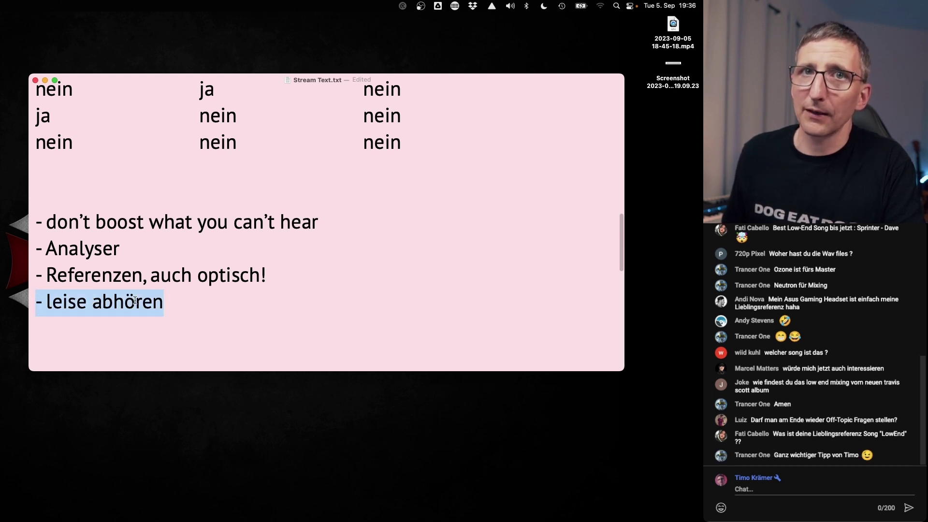
click(216, 302)
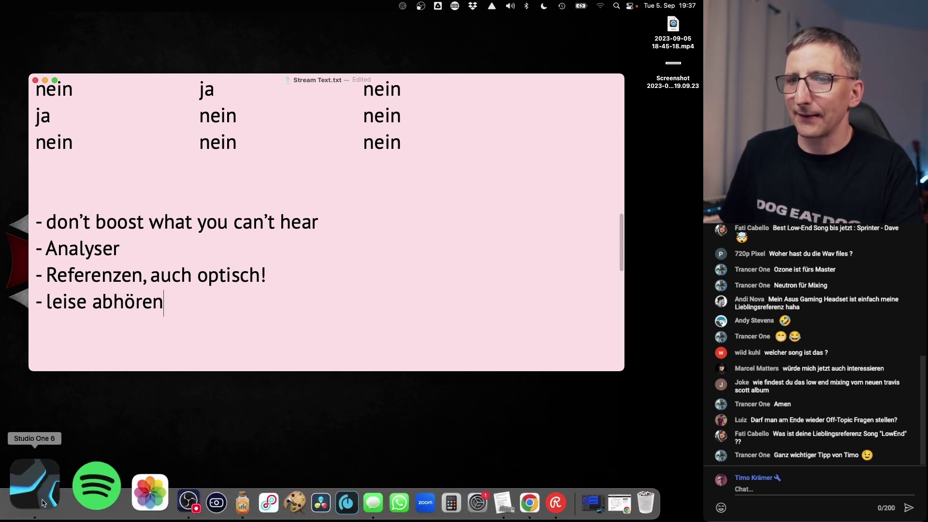
Switch to Studio One and bring up the open song "!00 TPN Stream".
click(30, 492)
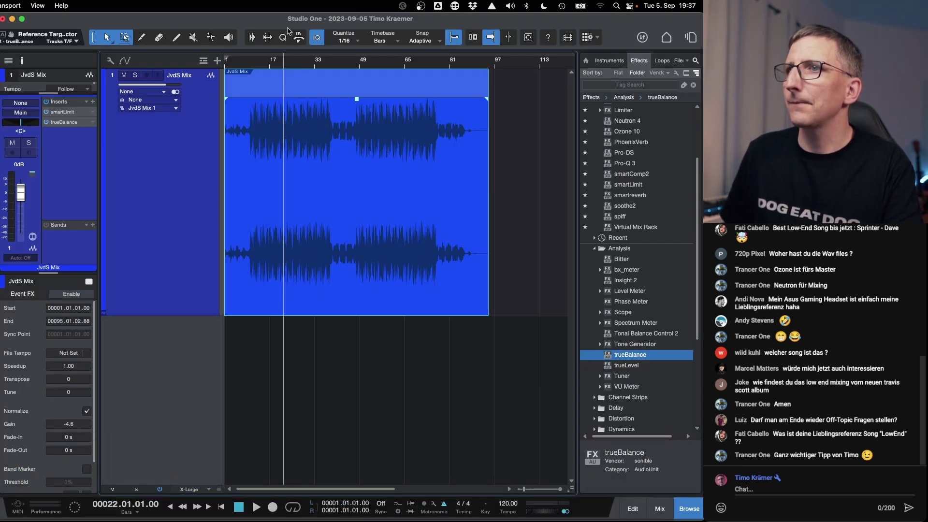
click(669, 42)
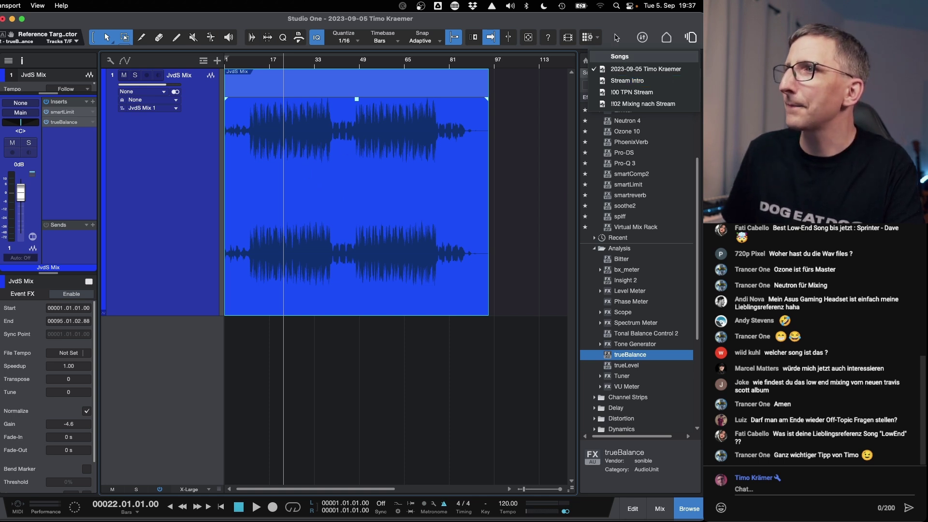
click(31, 5)
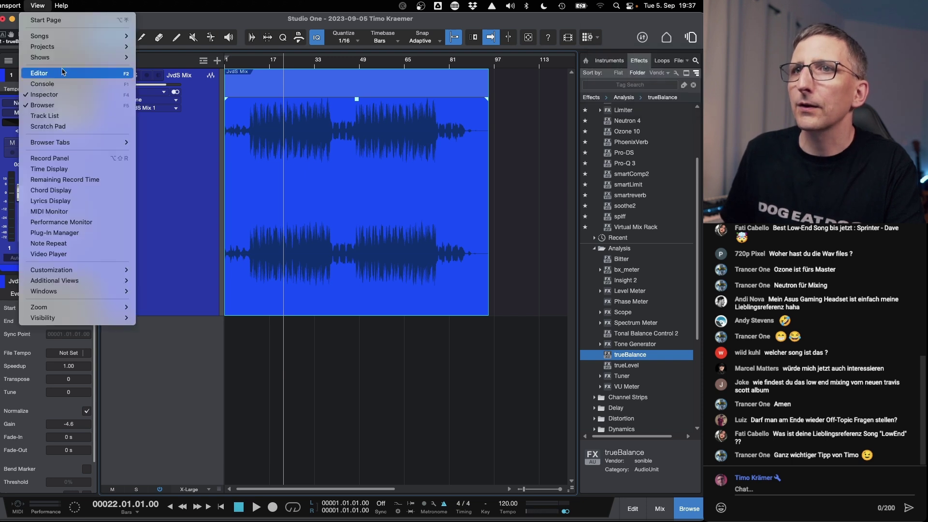
mouse_move(74, 38)
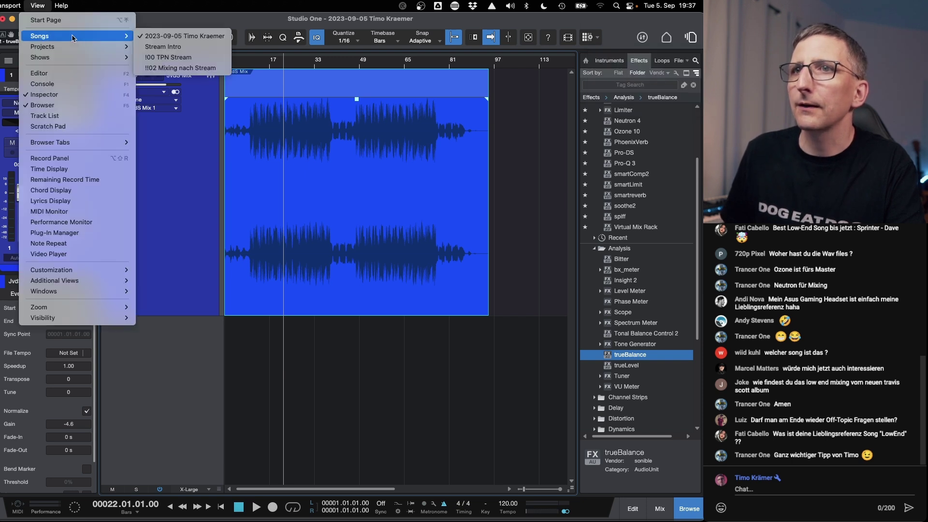
click(182, 59)
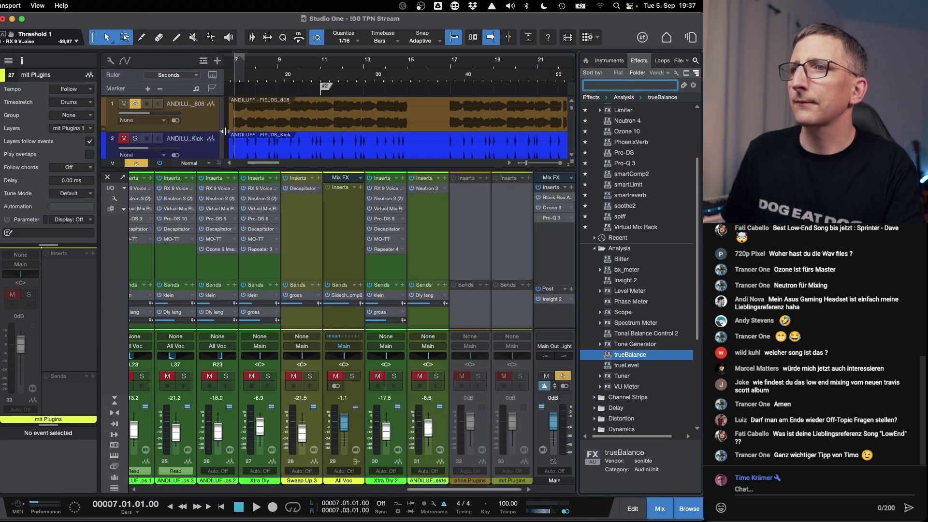
Turn off solo on the 808 track and audition the full mix with the main output fader at -1.7 dB.
drag(273, 168, 274, 188)
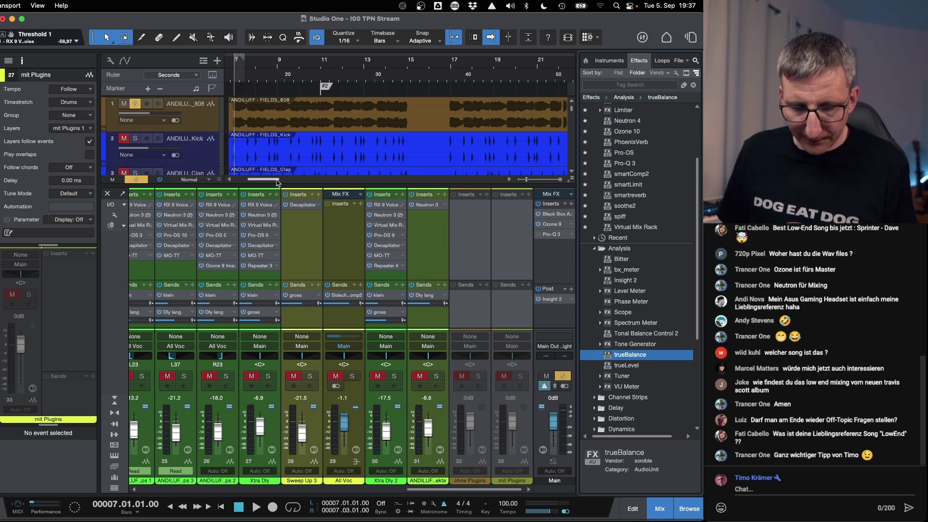
click(135, 104)
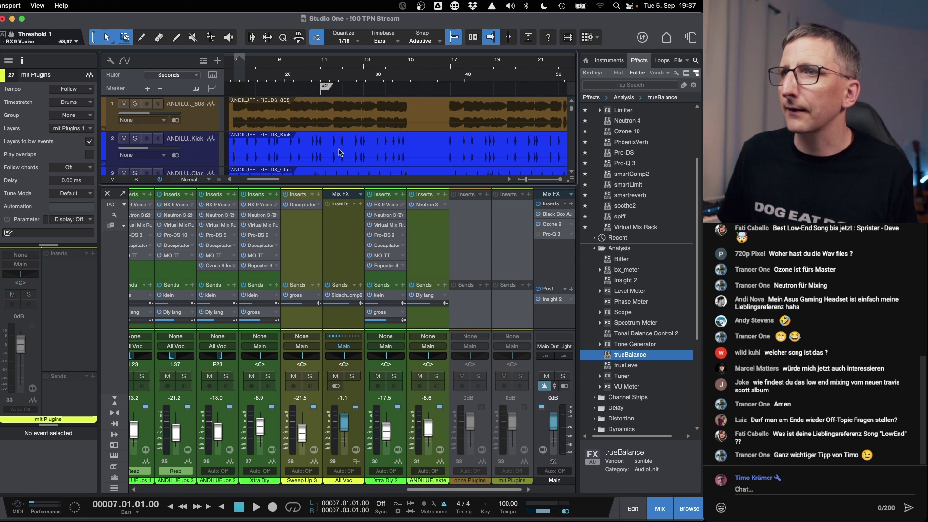
mouse_move(555, 425)
mouse_down()
mouse_move(558, 444)
mouse_move(557, 427)
mouse_up()
key(space)
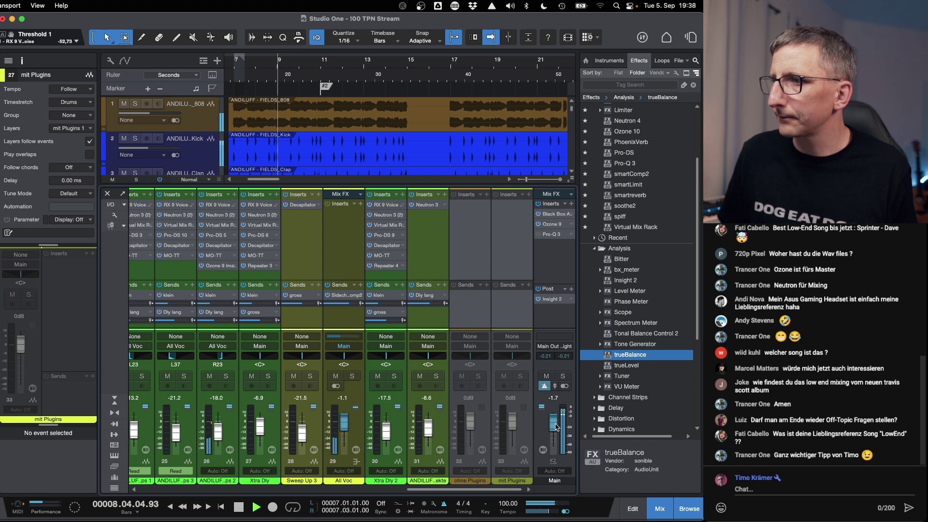
key(space)
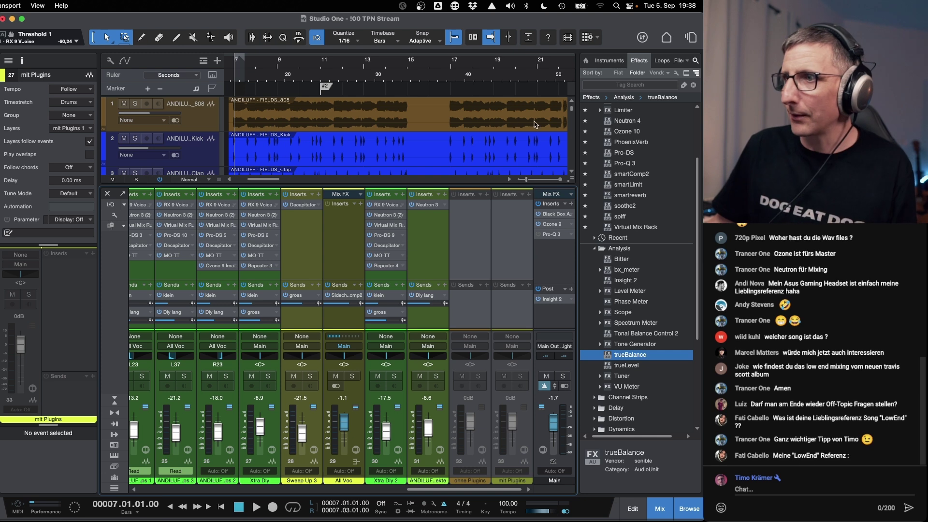
Examine the frequency and slope of the high-cut band in the main channel's Pro-Q 3, then close the plug-in.
click(552, 235)
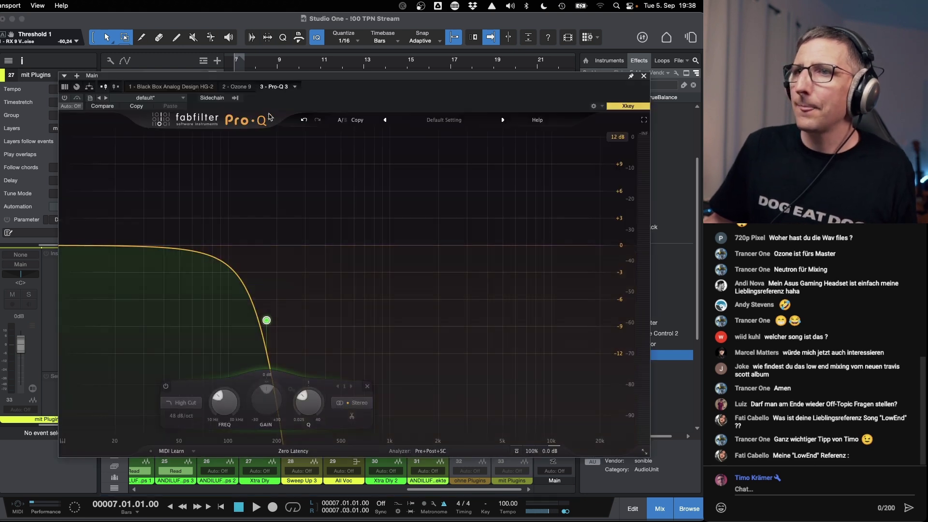
drag(274, 79, 264, 69)
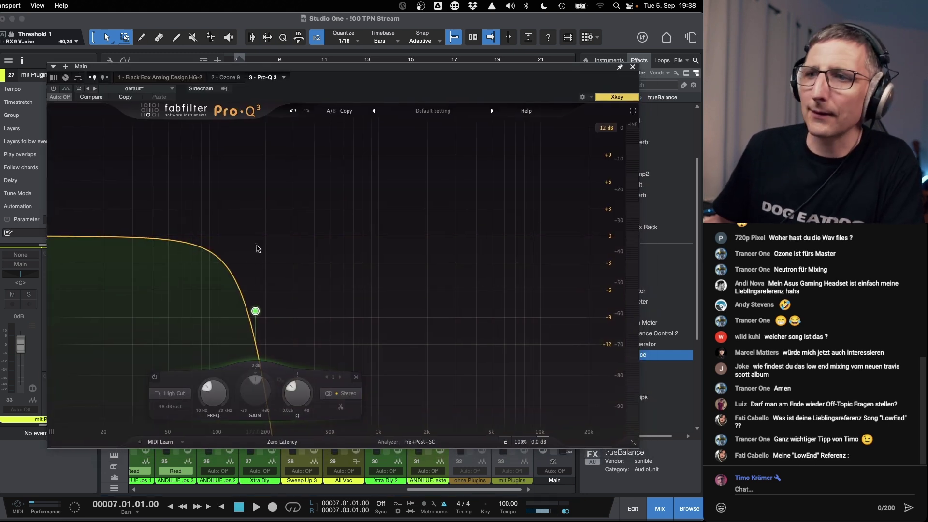
mouse_move(254, 310)
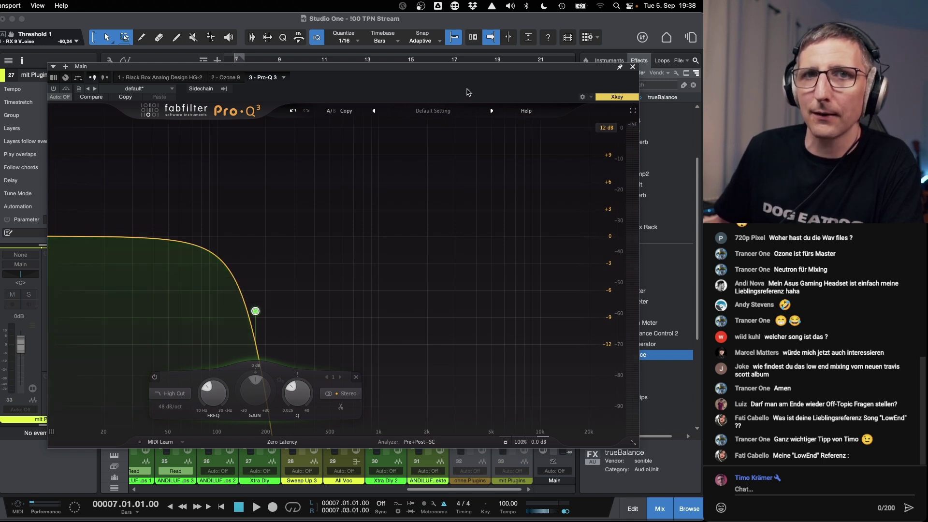
mouse_move(216, 299)
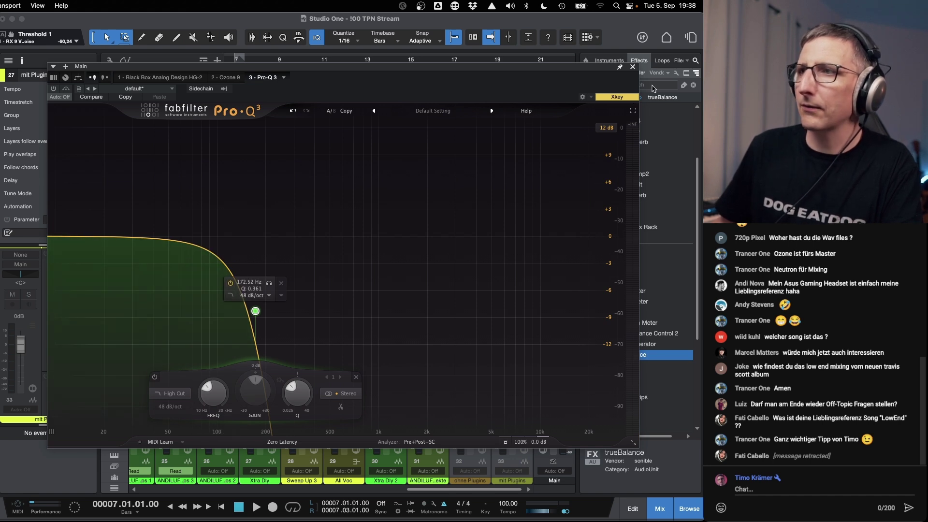
click(633, 68)
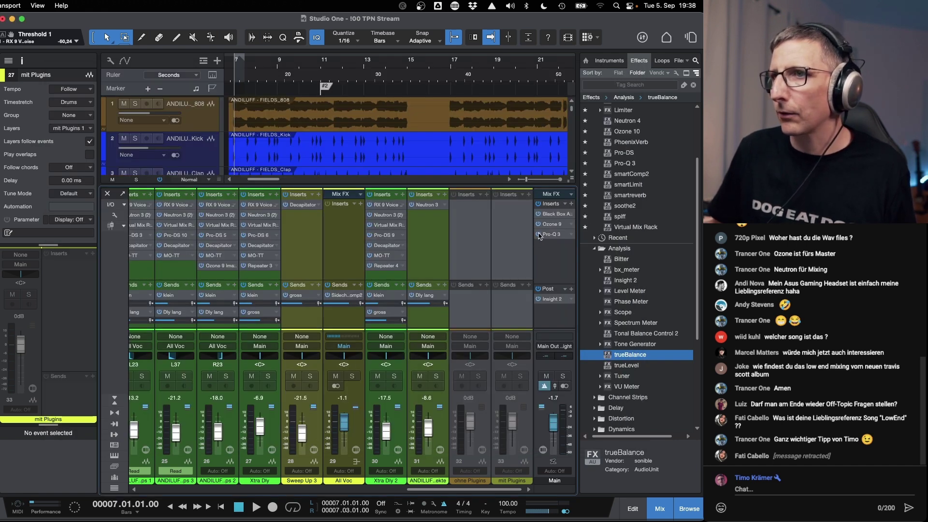
Play the song and set up a loop from bar 7 to bar 15.
key(space)
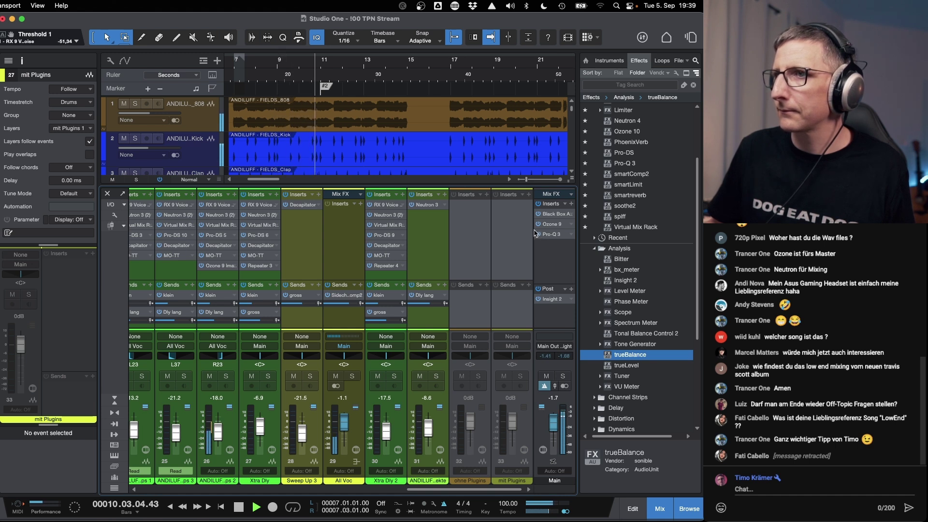
drag(406, 55, 236, 55)
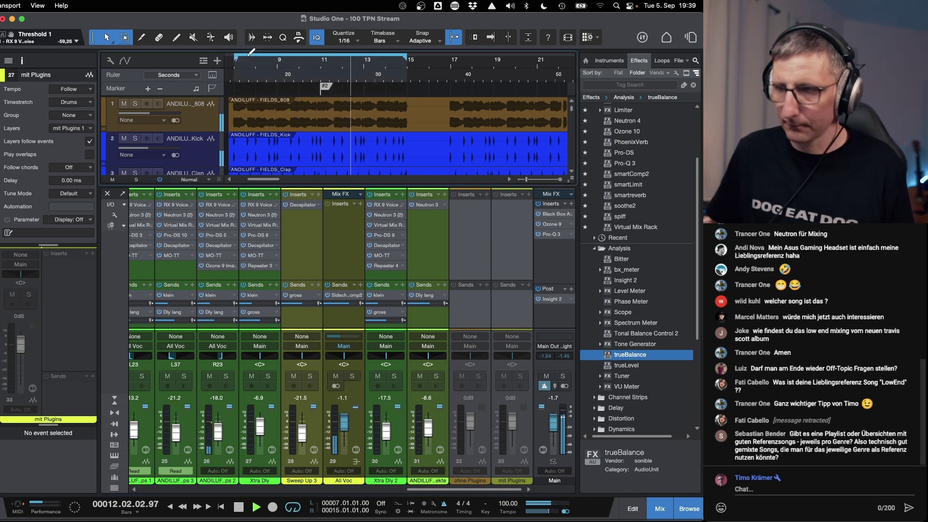
Enable the main channel's Pro-Q 3 and listen to only the low end with its high cut set to about 186 Hz.
click(539, 236)
mouse_move(257, 315)
mouse_down()
mouse_move(278, 314)
mouse_move(262, 312)
mouse_up()
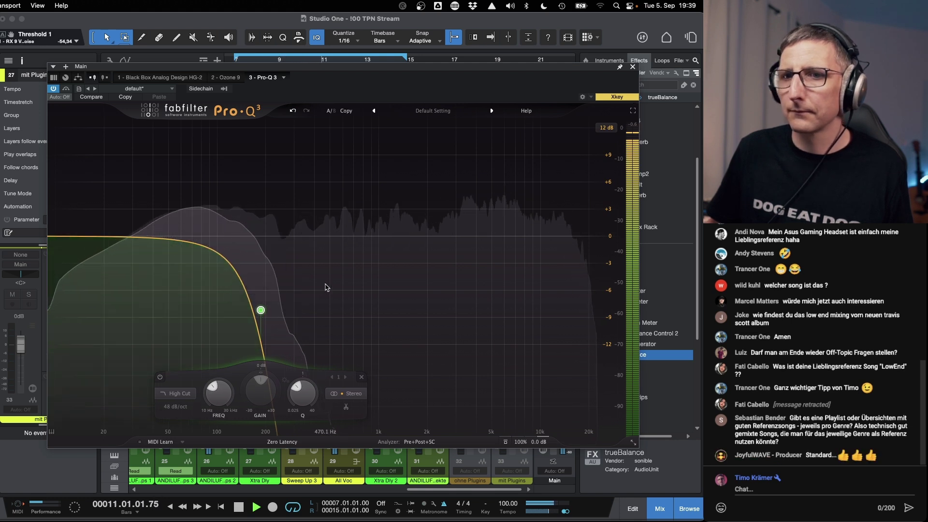
mouse_move(220, 269)
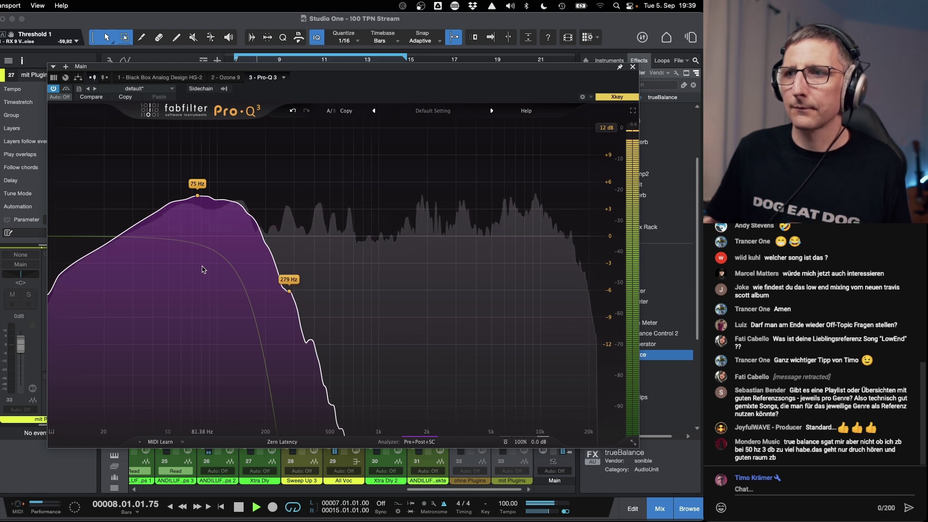
click(260, 310)
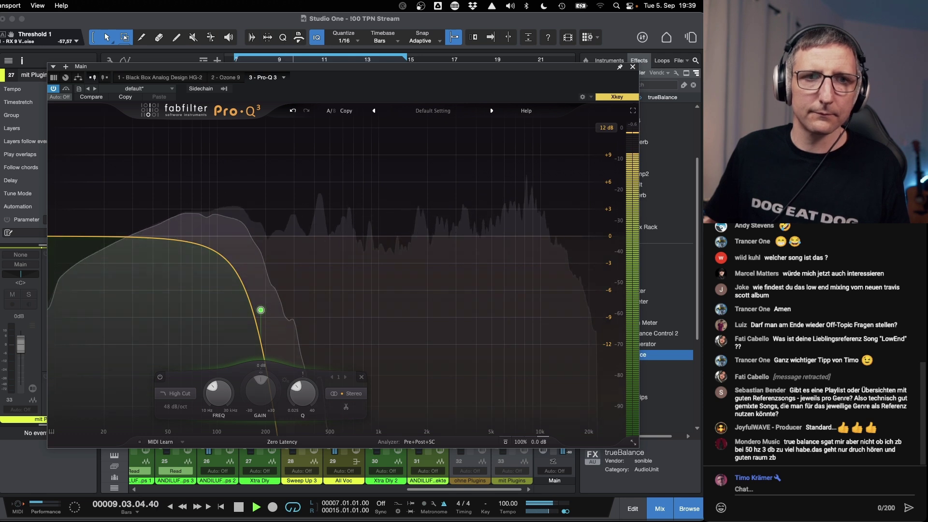
key(space)
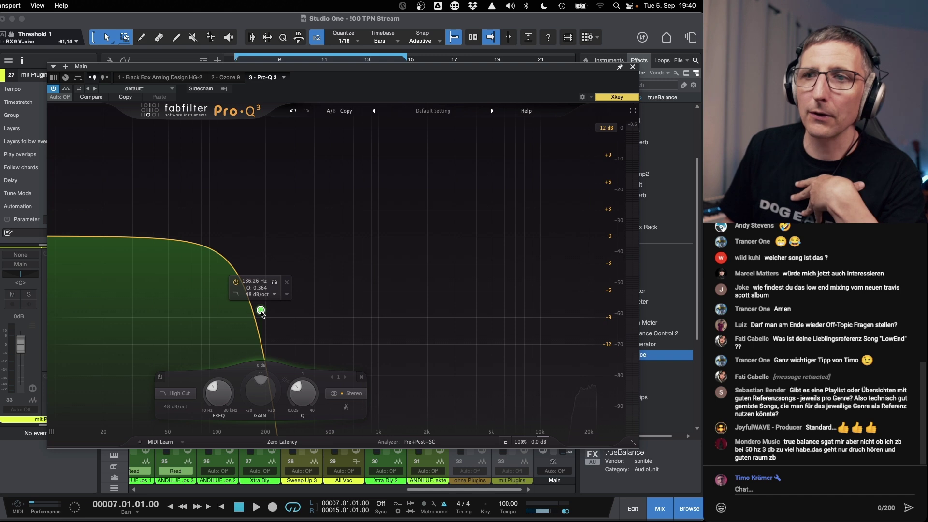
Set the Pro-Q 3 high-cut frequency to about 184 Hz and close the plug-in.
drag(260, 312, 259, 312)
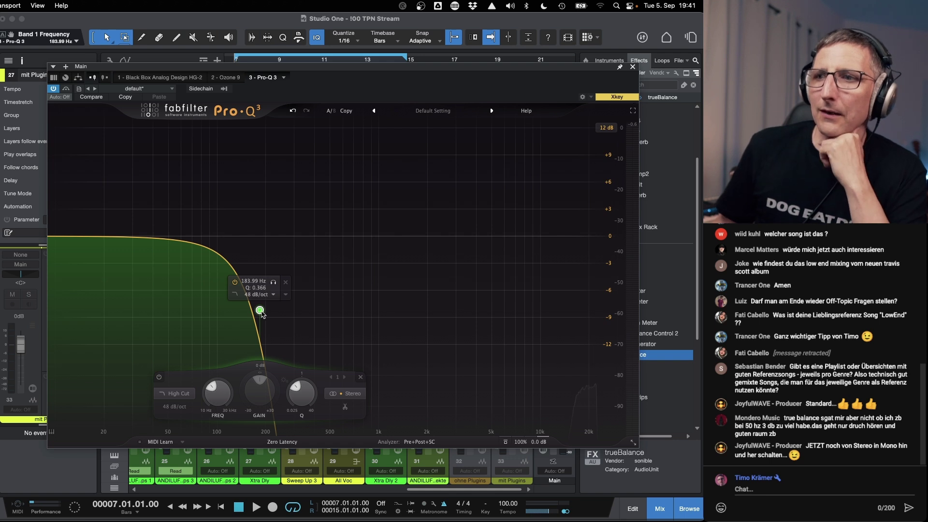
click(632, 66)
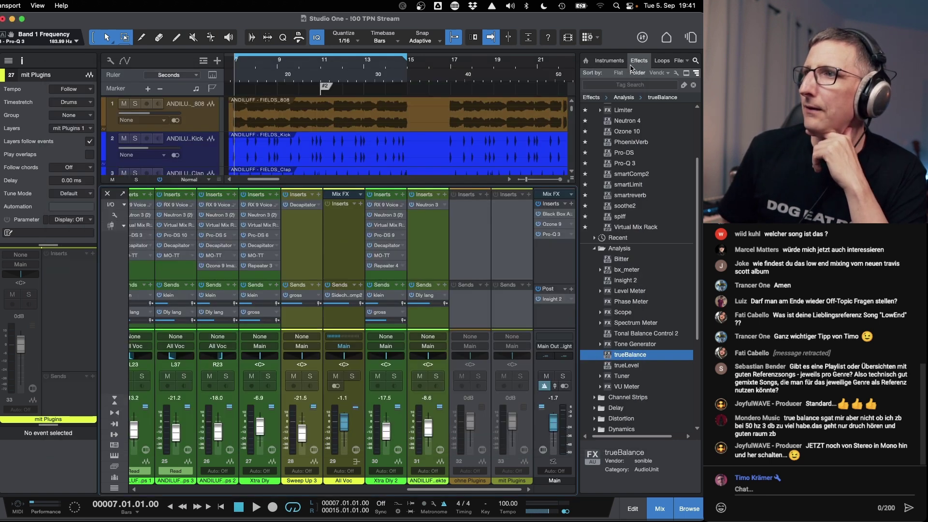
Bring up the song "!!02 Mixing nach Stream" and audition its refrain from bar 17.
click(37, 5)
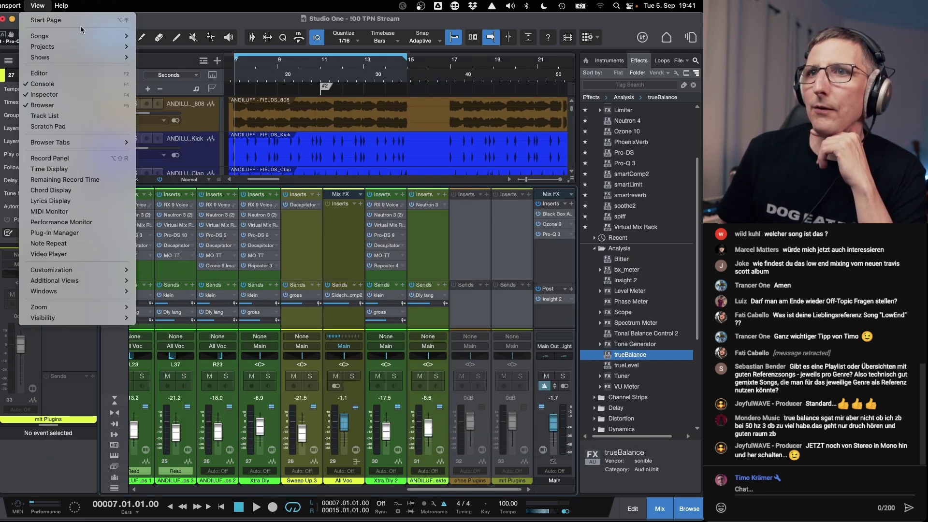
mouse_move(83, 36)
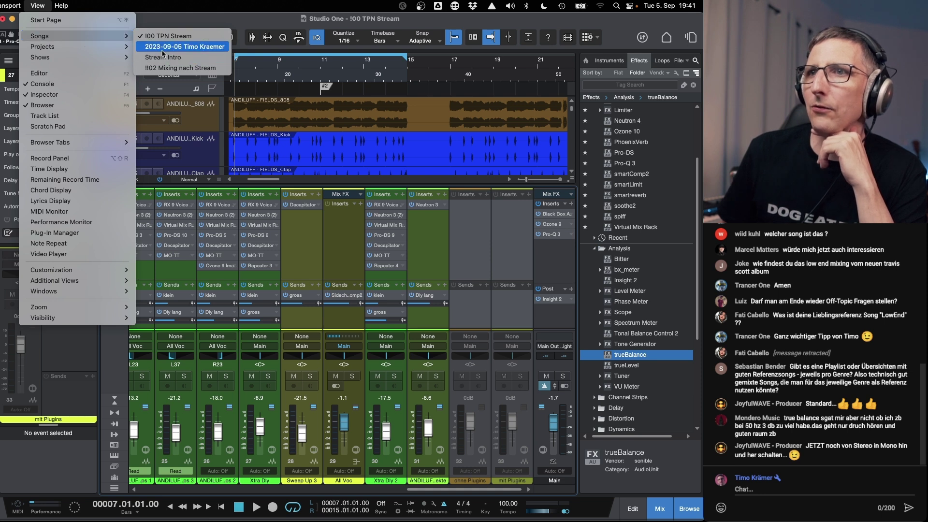
click(163, 69)
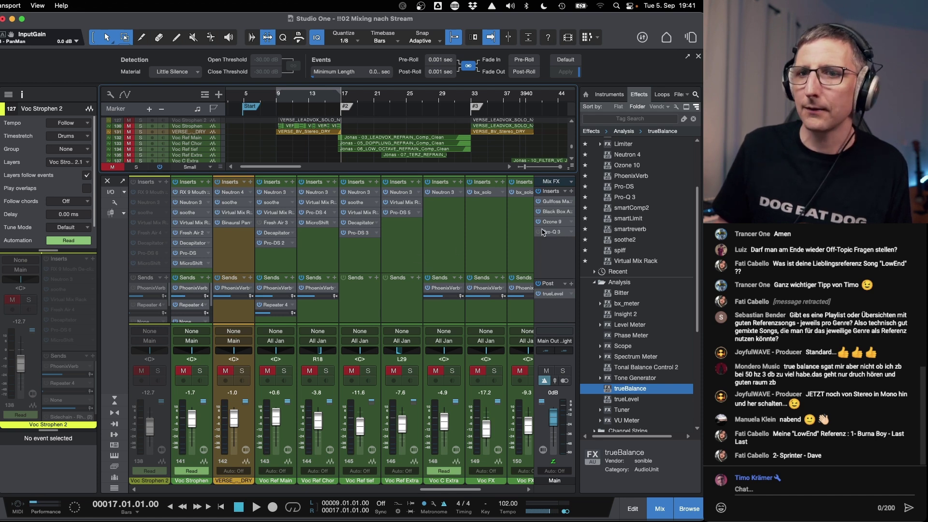
key(space)
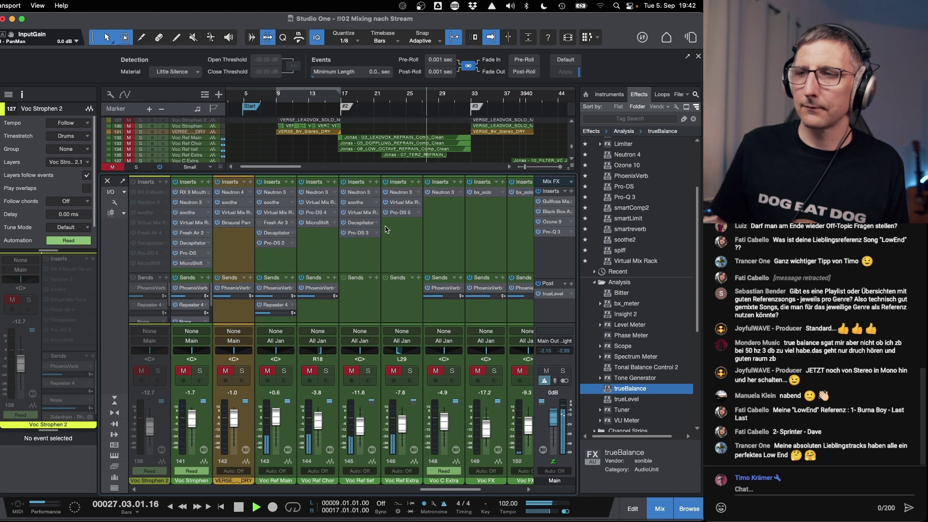
key(space)
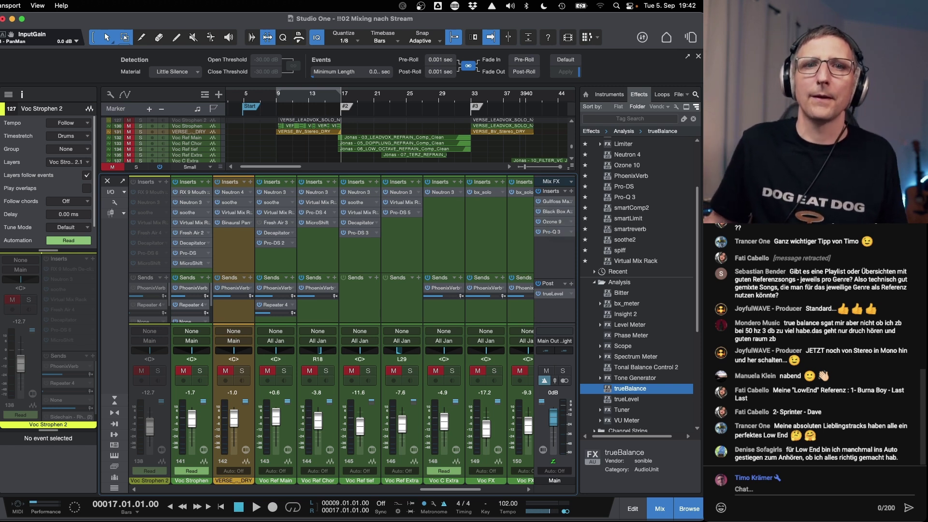
Switch to the Stream Text.txt notes and add the line "- nur Bassbereich höre, auch bei Refrenzen (Hicut)" below "- leise abhören".
mouse_move(164, 505)
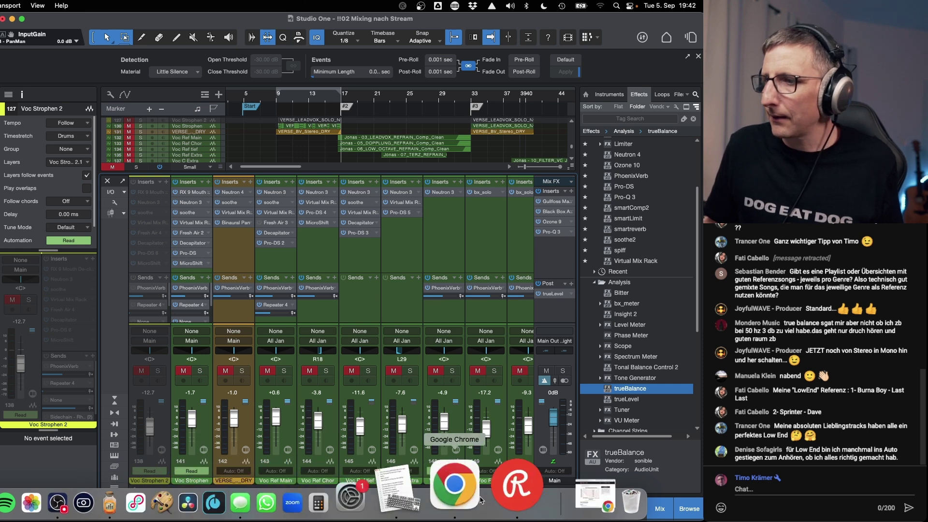
click(389, 491)
key(Return)
text(- nur B)
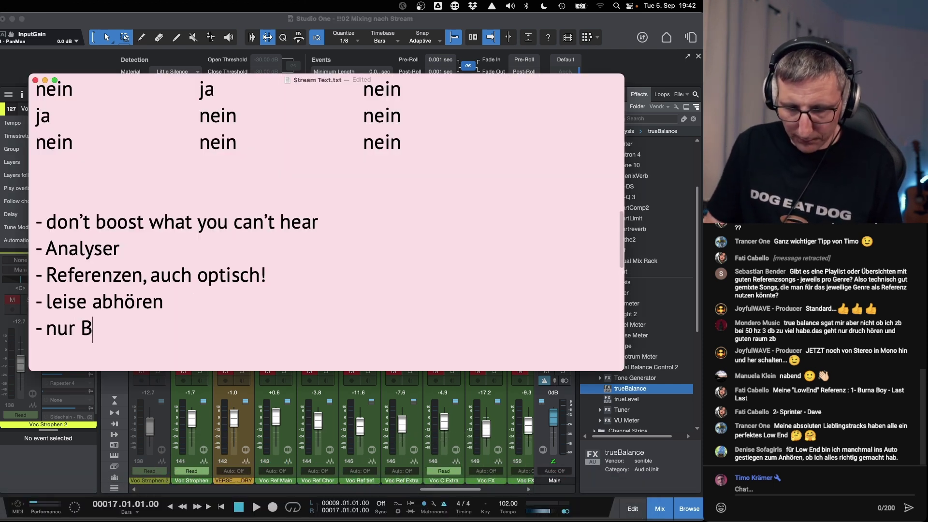
text(assbereich höre, )
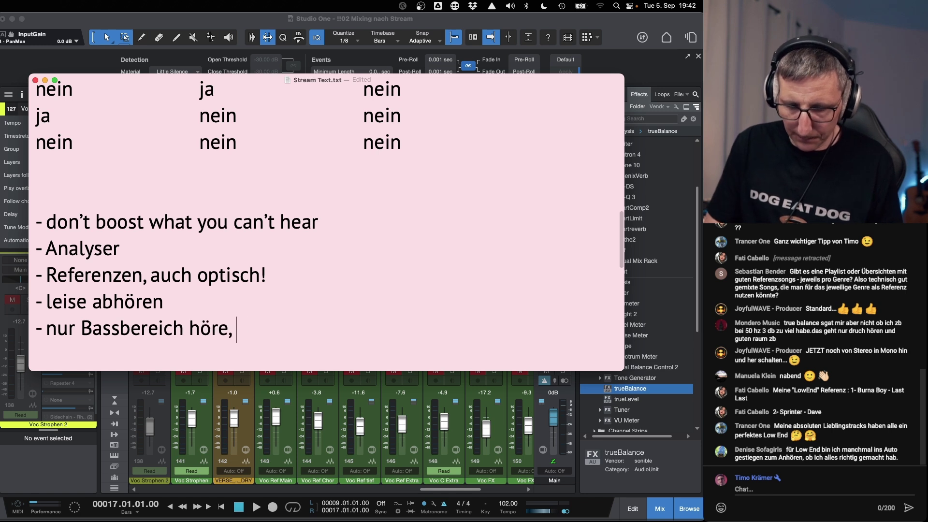
text(auch bei Refrenzen (Hicut))
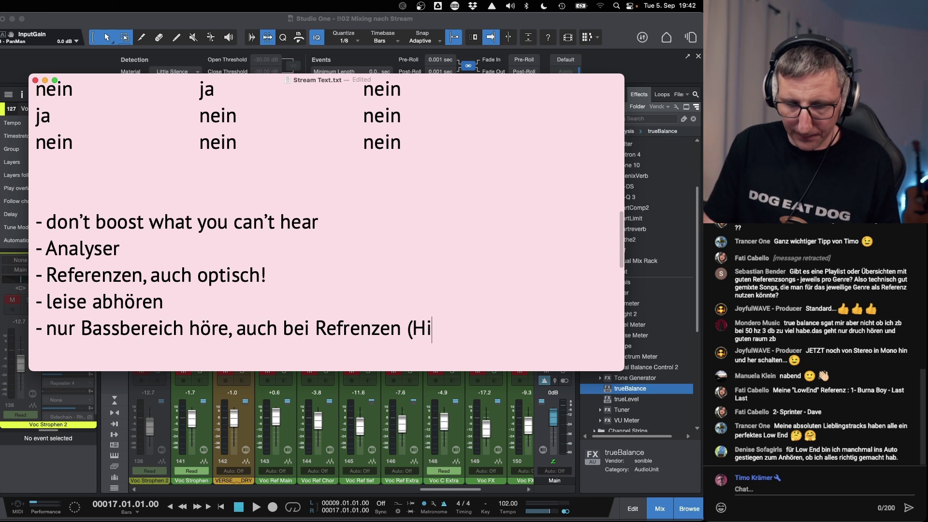
Return to Studio One and open the main channel's Pro-Q 3 to view its high-cut band.
click(173, 25)
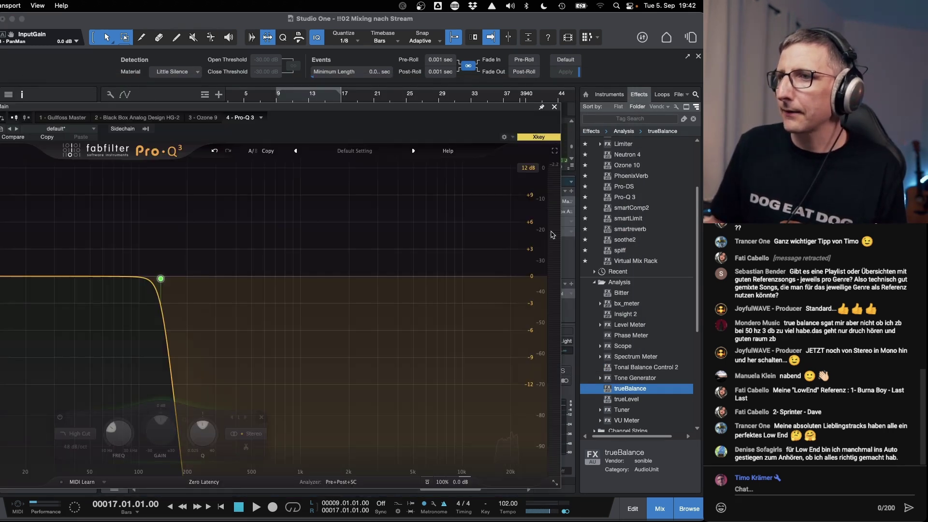
click(553, 233)
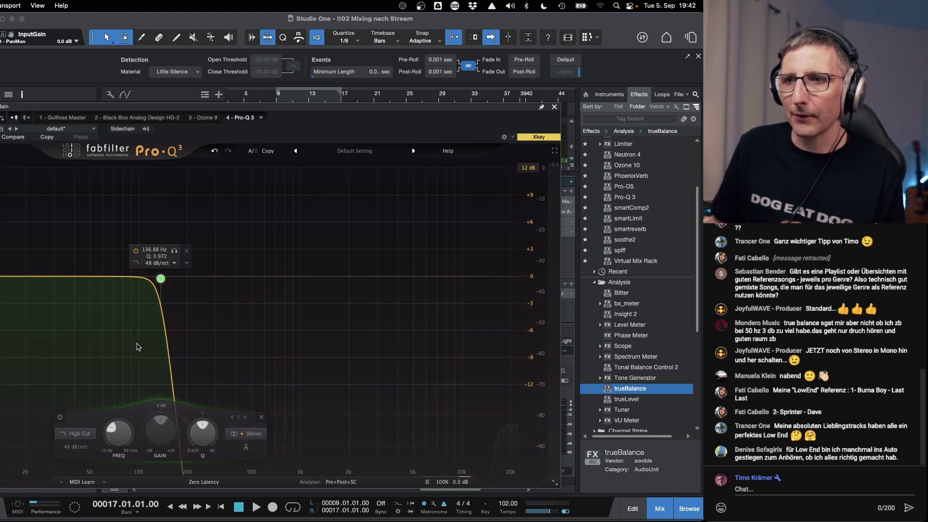
Try a 12 dB/oct slope on the Pro-Q 3 high-cut band, and return the slope to 48 dB/oct.
click(155, 264)
click(168, 285)
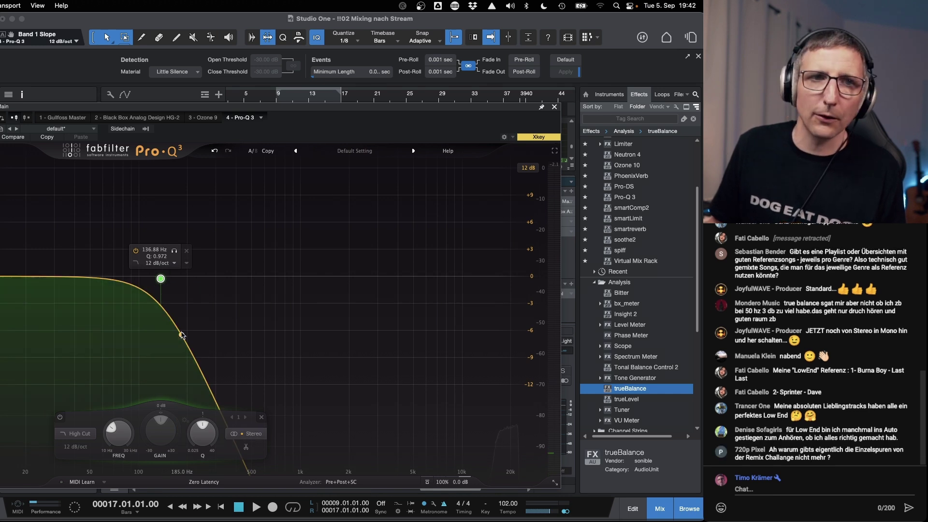
click(157, 264)
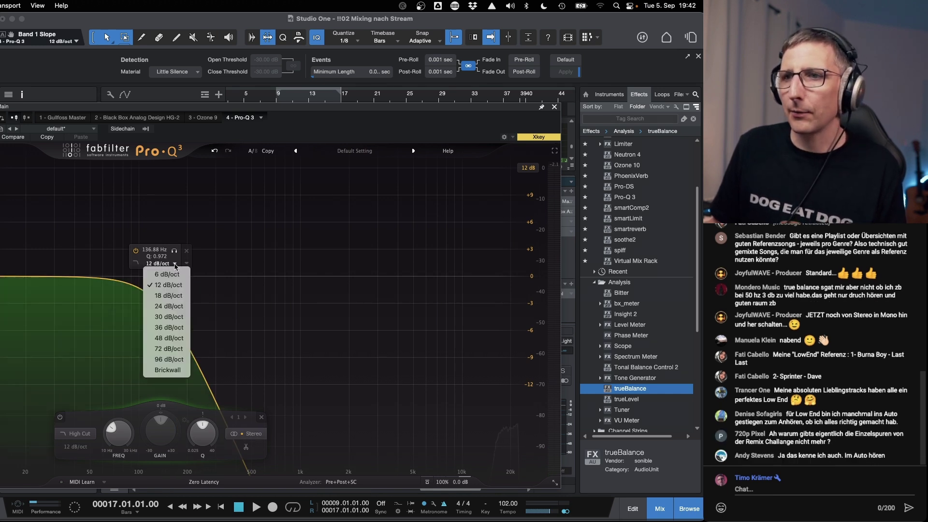
click(178, 342)
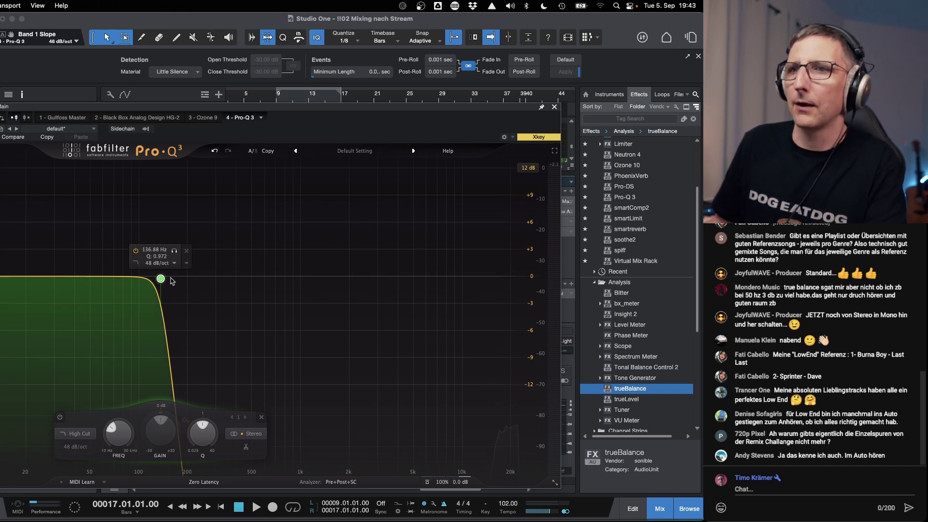
Close the Pro-Q 3 and switch to Chrome to open the LANDR article with 15 mixing tips from Richard Furch.
drag(300, 112, 345, 106)
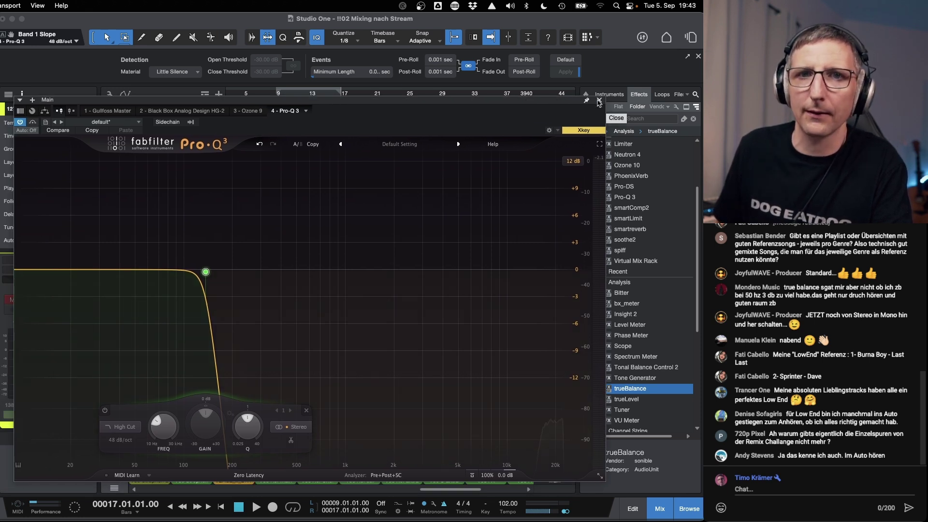
click(599, 101)
mouse_move(431, 517)
click(444, 491)
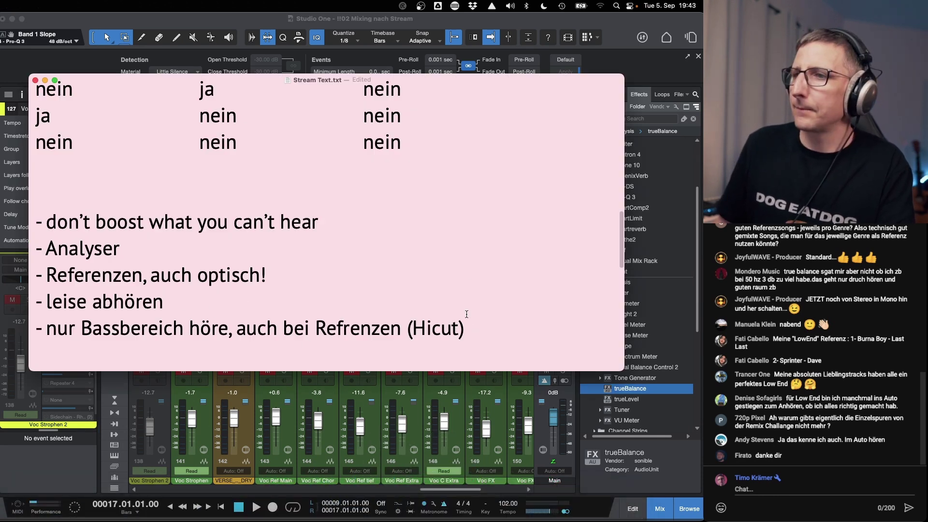
mouse_move(278, 520)
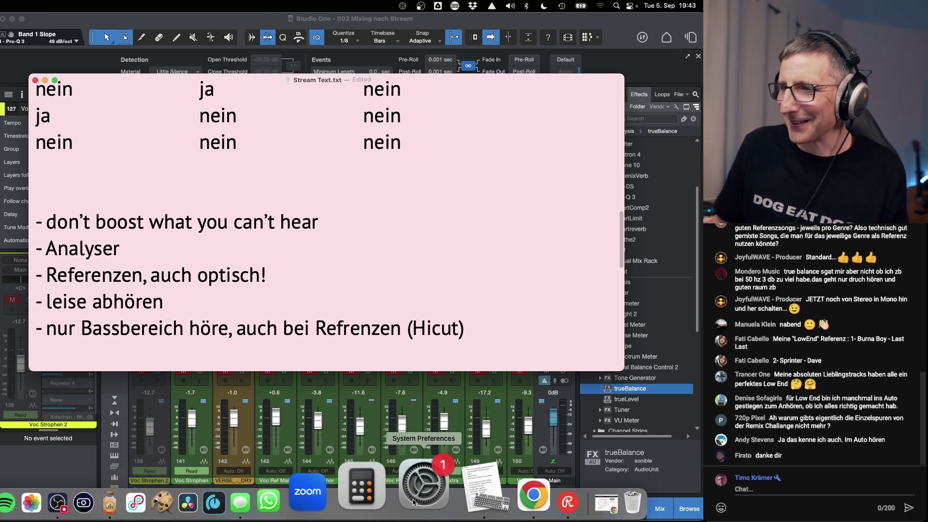
click(468, 495)
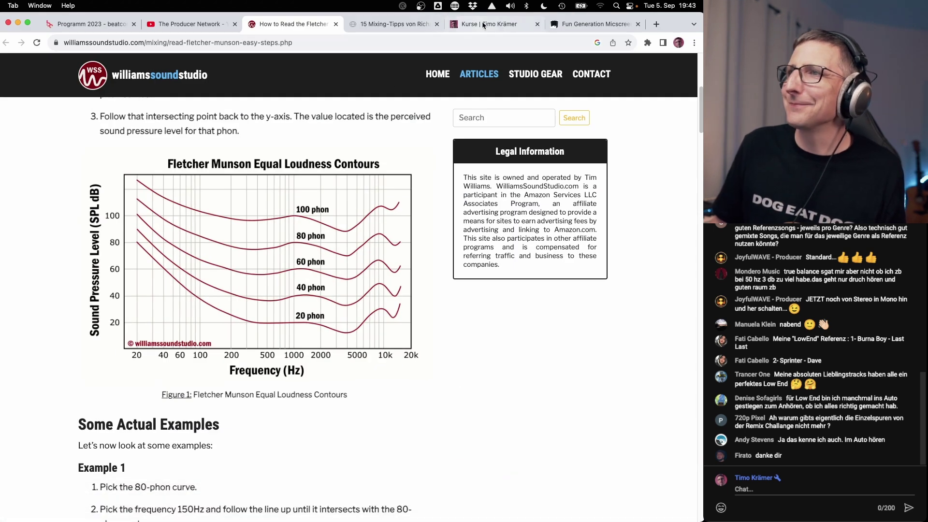
click(405, 23)
Look through the Richard Furch mixing article from its title down to tip 14 on mixing without bass.
scroll(237, 239, down, 3)
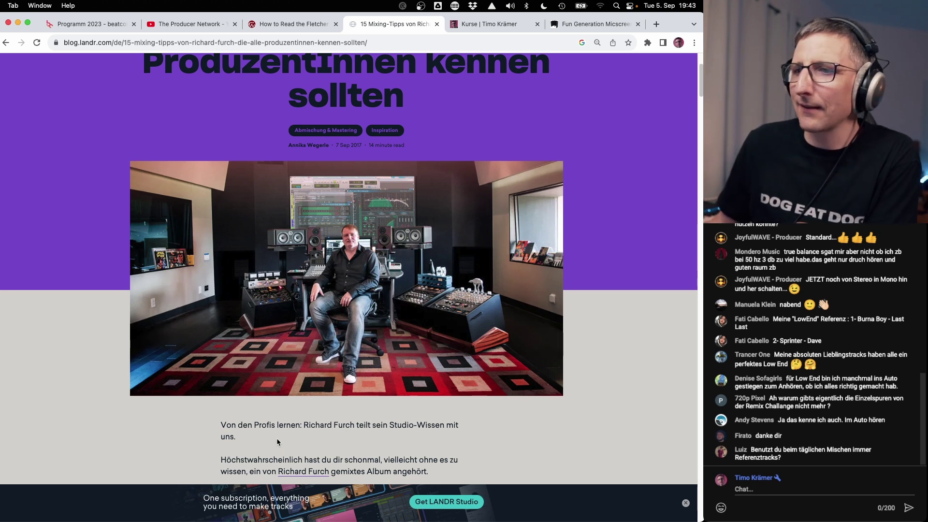
scroll(277, 441, down, 5)
scroll(277, 438, down, 5)
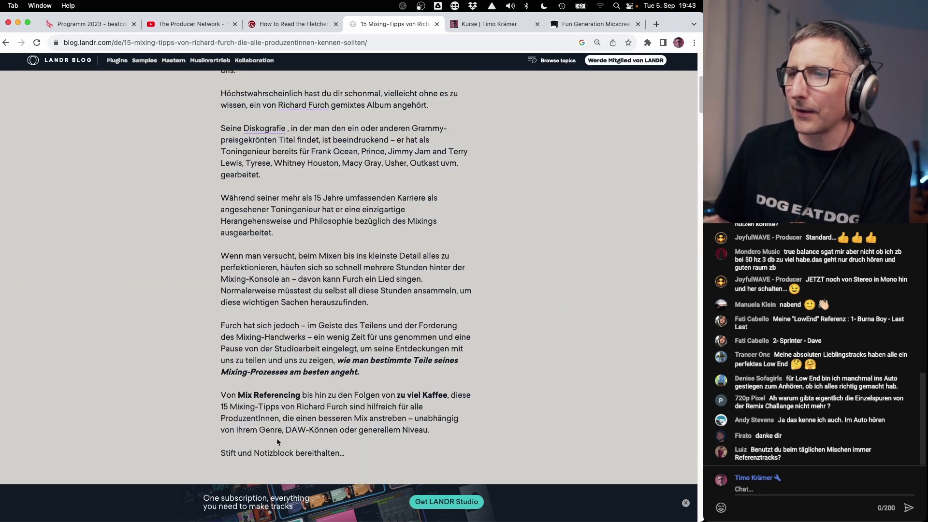
scroll(279, 433, up, 4)
scroll(280, 429, up, 10)
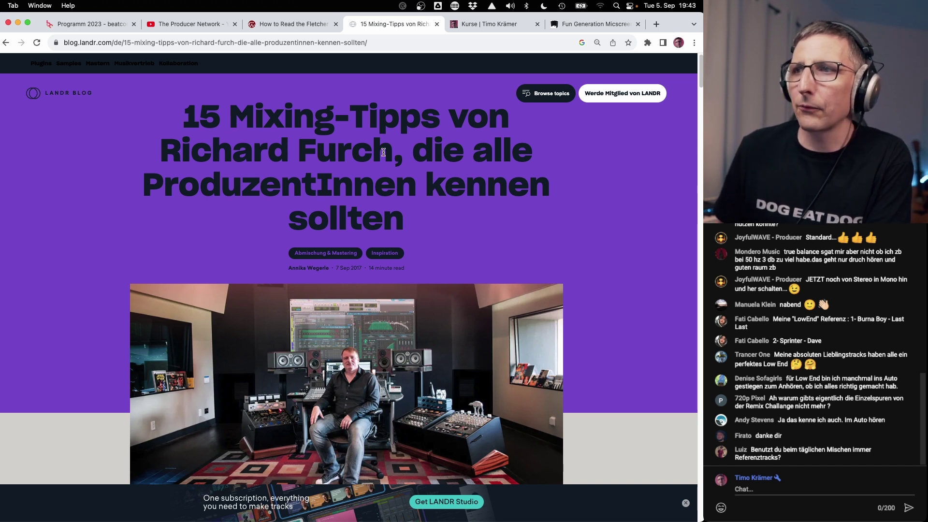
drag(387, 150, 147, 121)
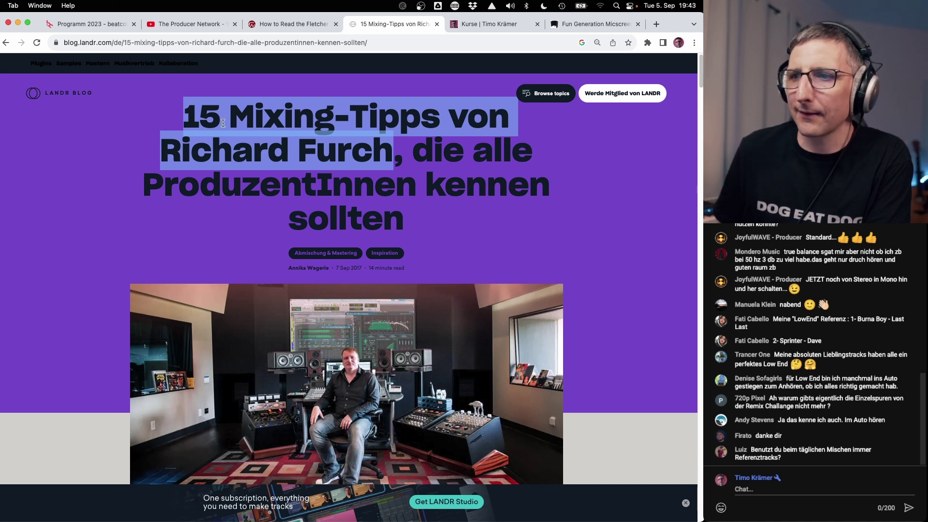
click(289, 184)
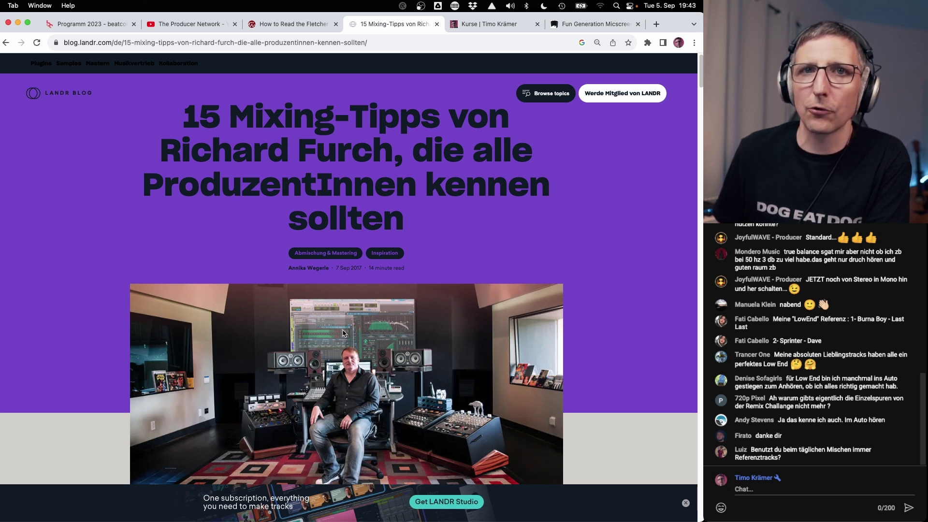
scroll(343, 333, down, 15)
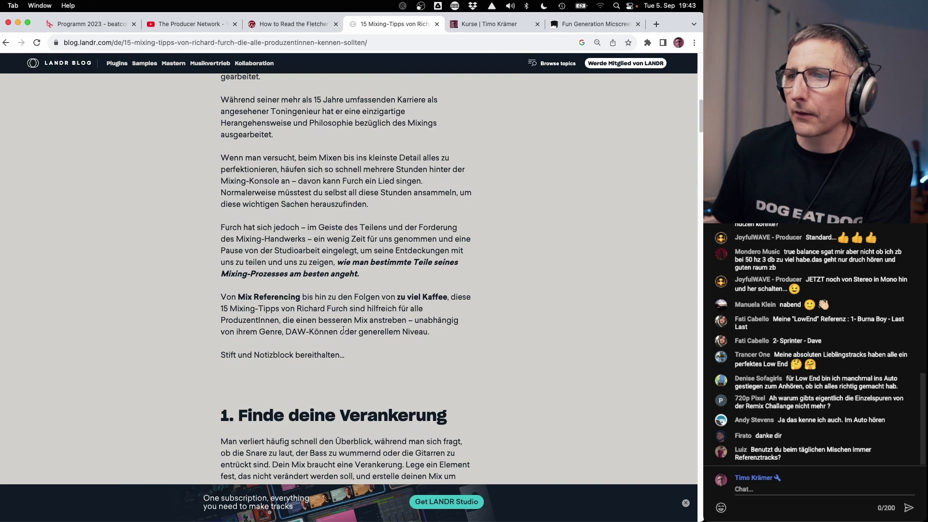
scroll(343, 331, down, 20)
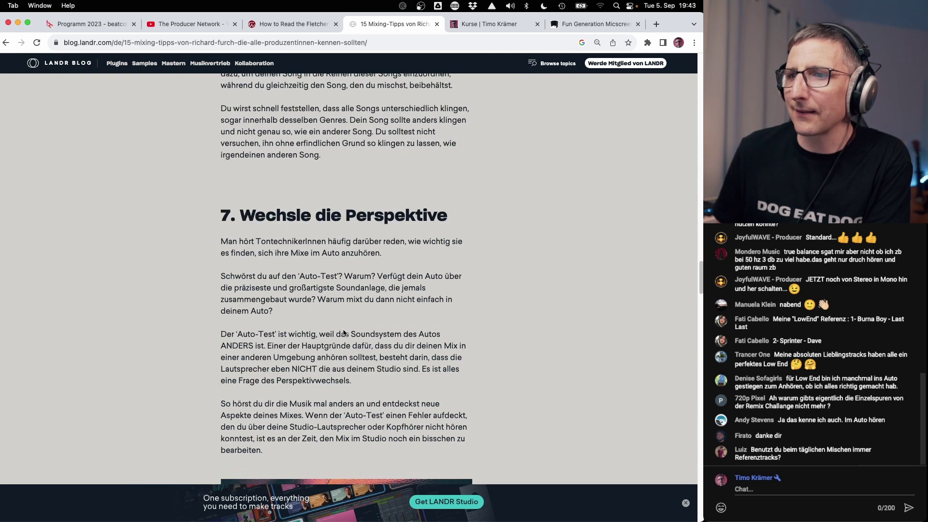
scroll(344, 333, down, 20)
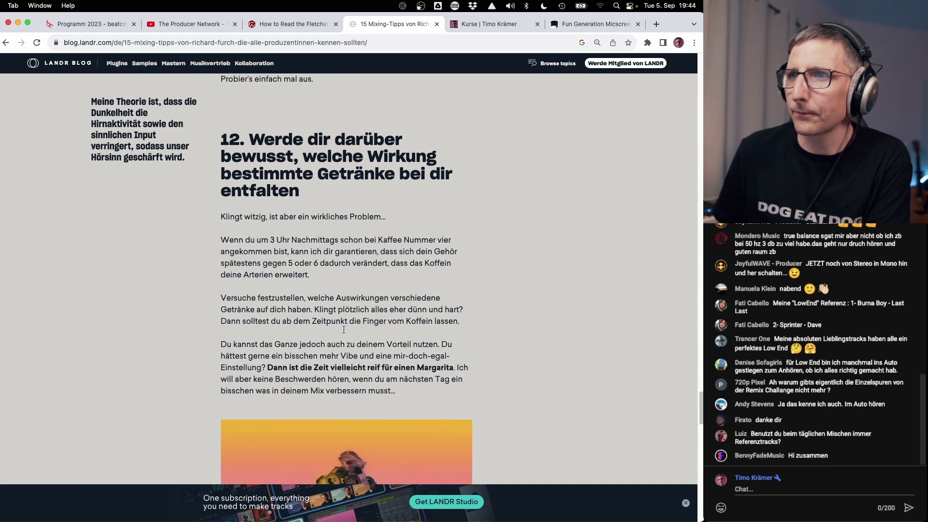
scroll(344, 332, down, 10)
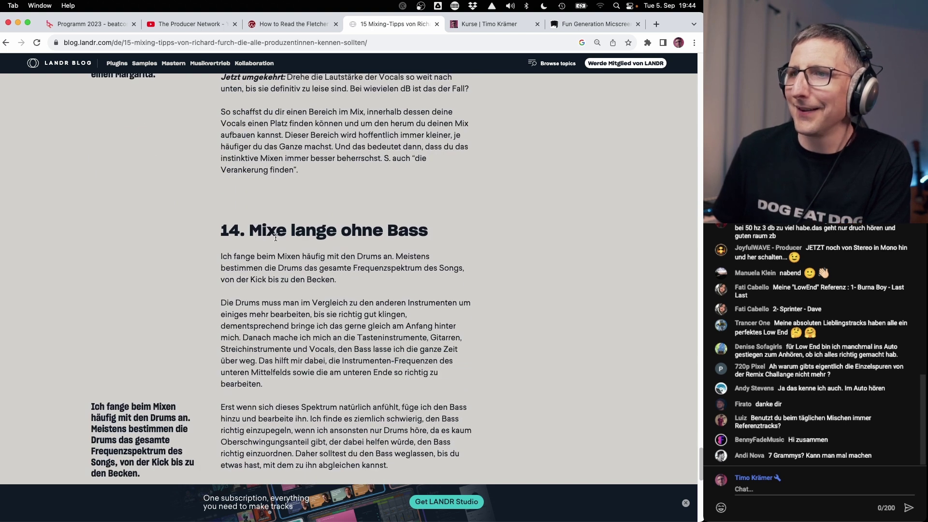
Highlight the heading and explanation of tip 14, "Mixe lange ohne Bass", for reading.
drag(430, 172, 211, 178)
scroll(350, 382, down, 1)
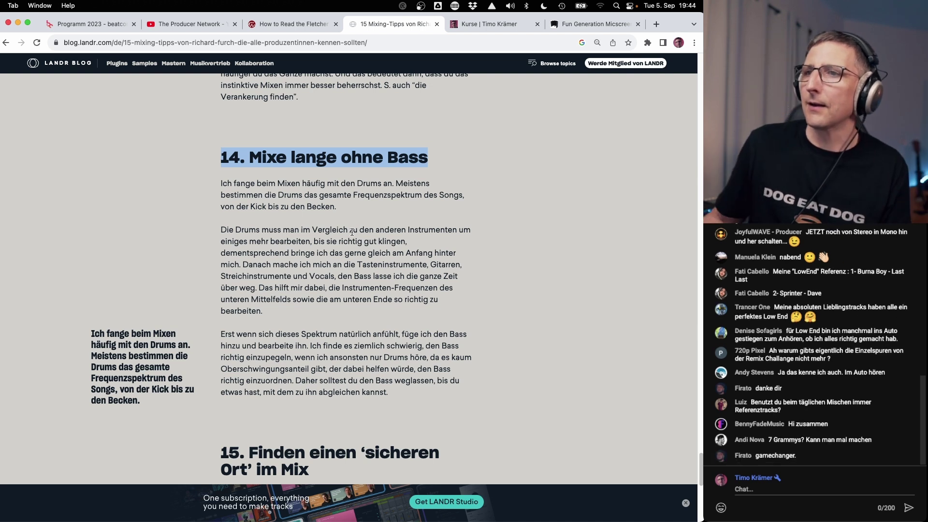
drag(410, 390, 211, 152)
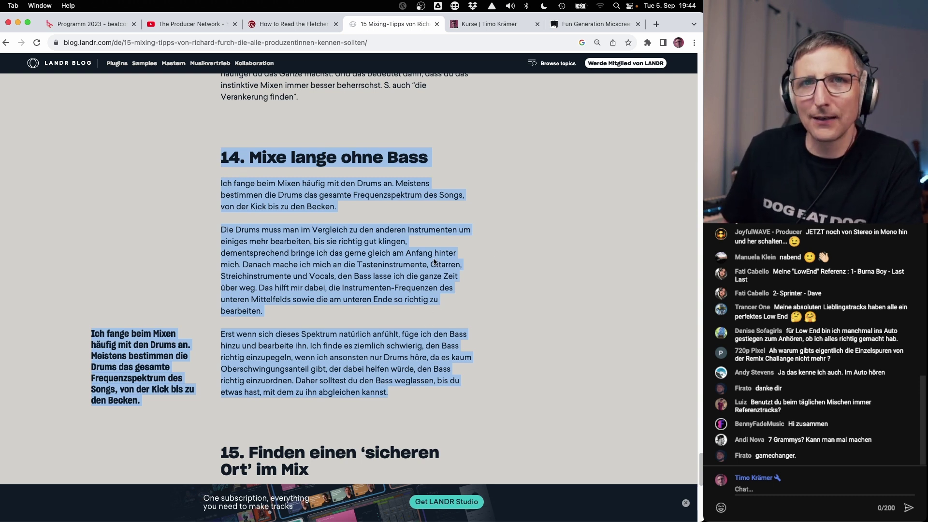
mouse_move(426, 503)
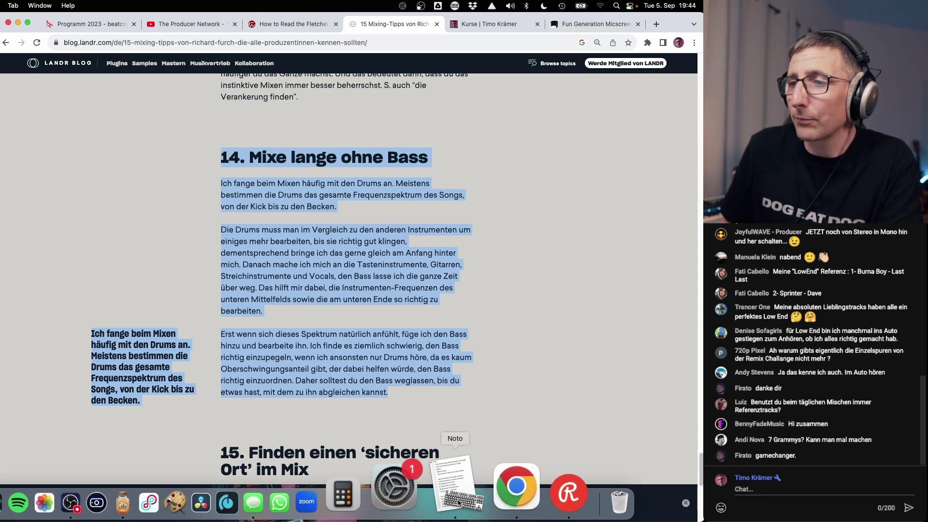
drag(445, 159, 251, 155)
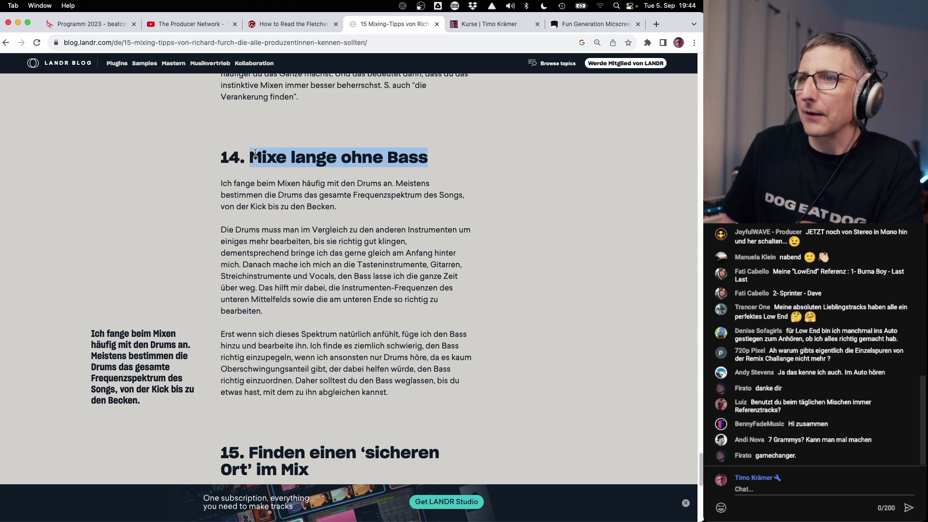
Switch to the Stream Text.txt notes and add "- lange ohne Bass mischen" below the Hicut line, with blank lines beneath it.
click(453, 500)
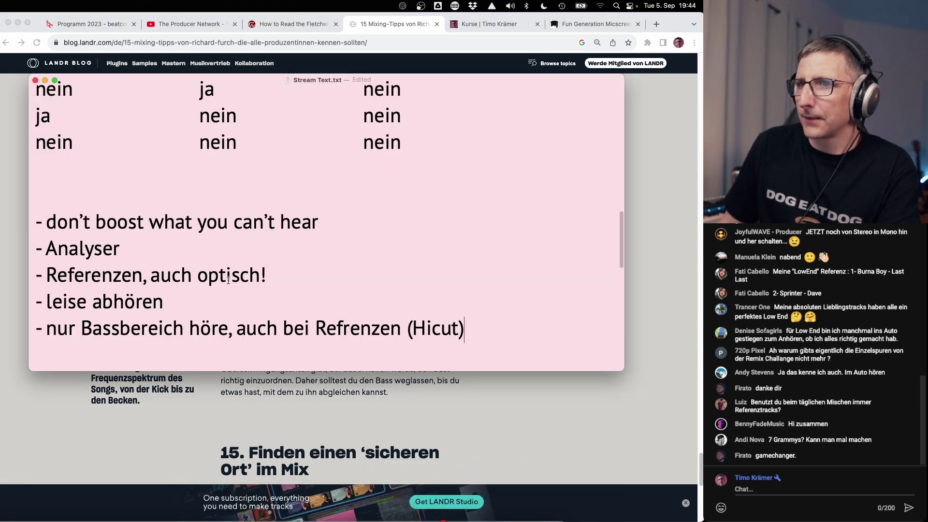
key(Return)
text(- lange ohne Bass mischen)
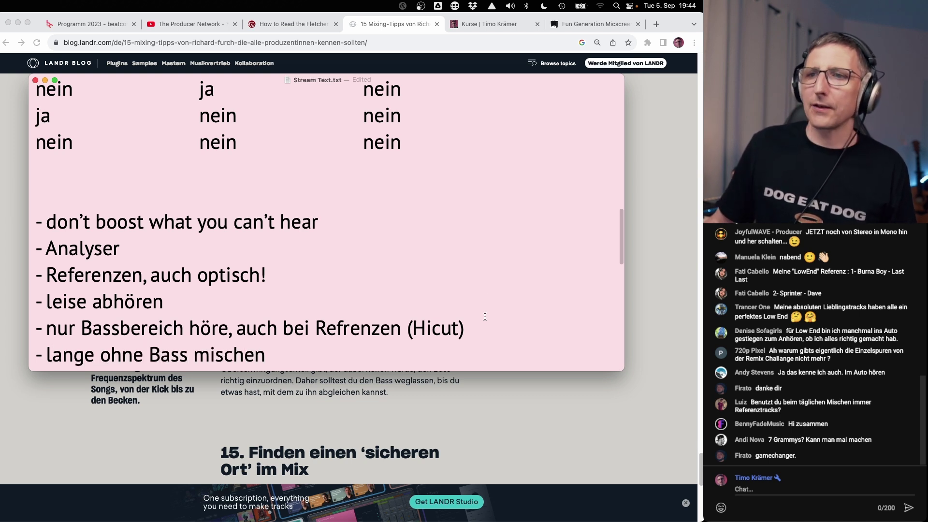
key(Return)
key(Return)
scroll(488, 289, down, 3)
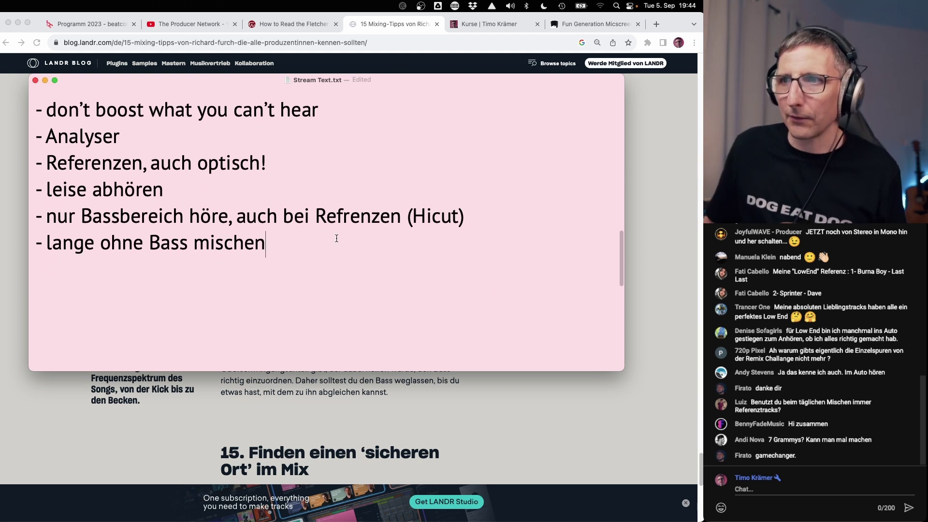
key(Return)
key(Return)
key(Return)
key(Return)
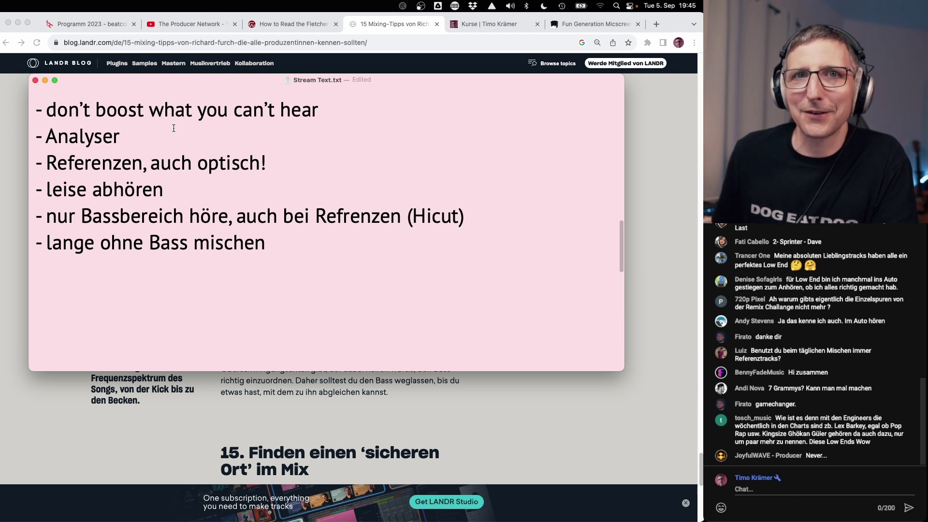
Append a question mark to the note line "- lange ohne Bass mischen".
click(336, 241)
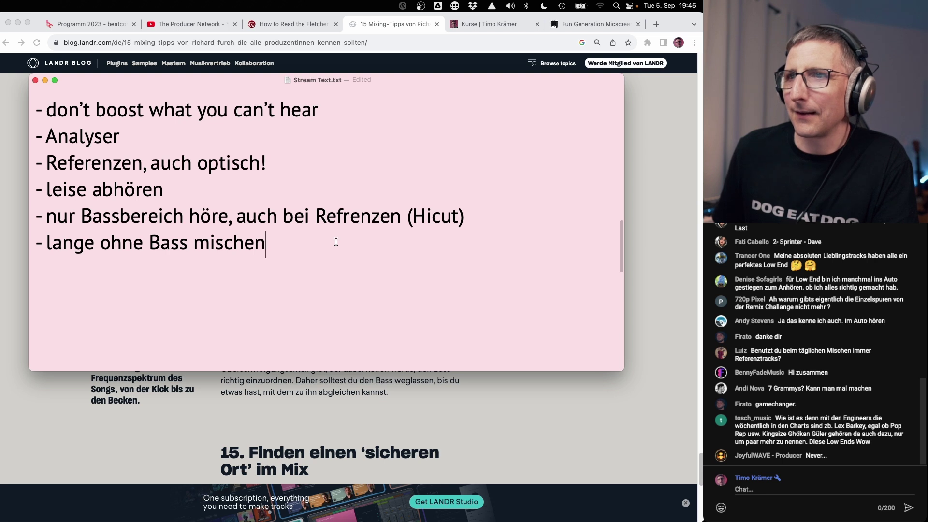
text(?)
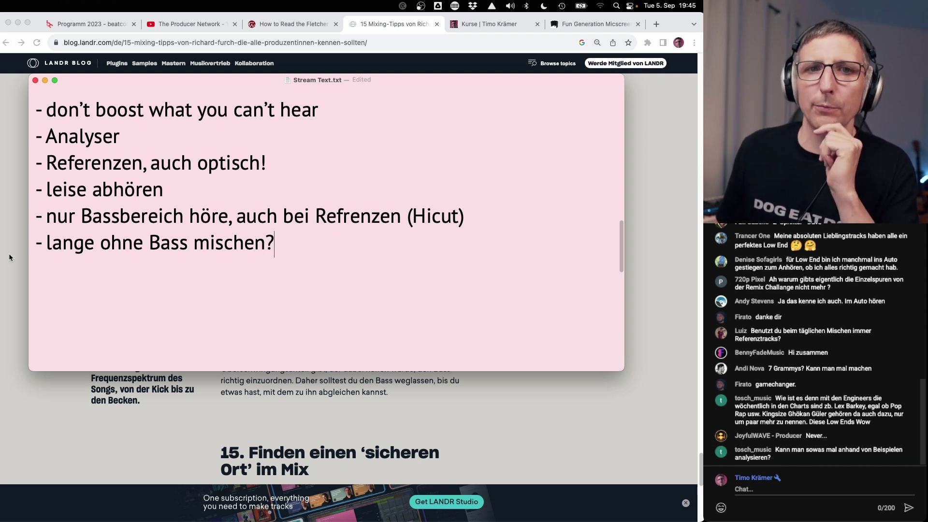
key(super+Tab)
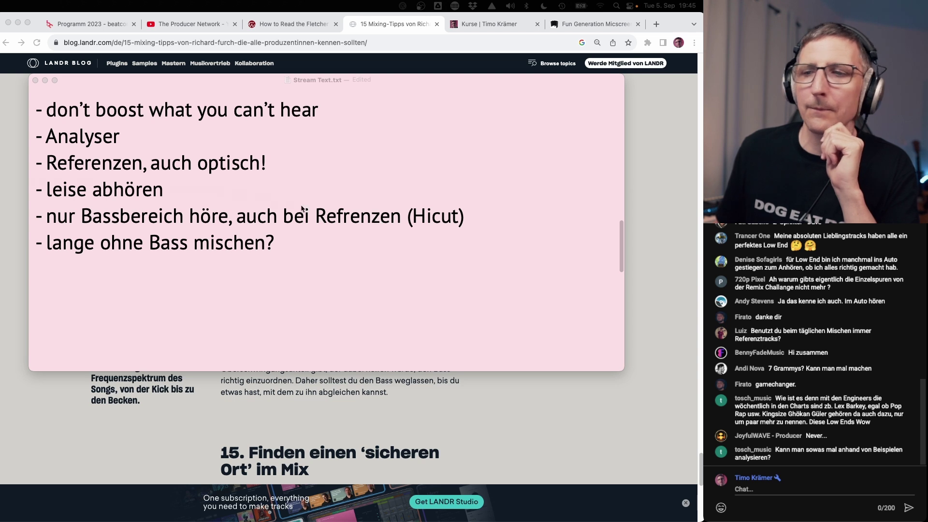
Add the line "- Probleme im Mix lösen, nicht auf dem Master" at the end of the tip list and highlight its first half.
click(308, 237)
key(Return)
text(-)
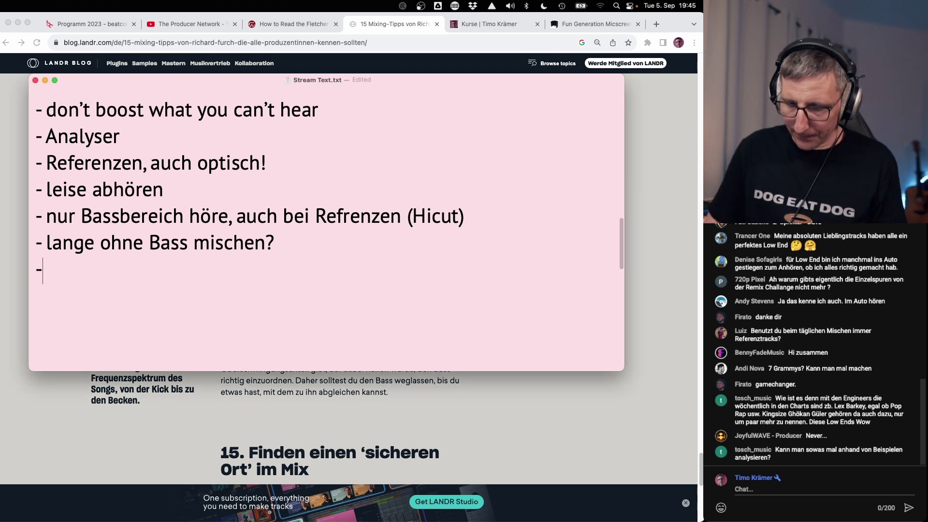
text(Pro)
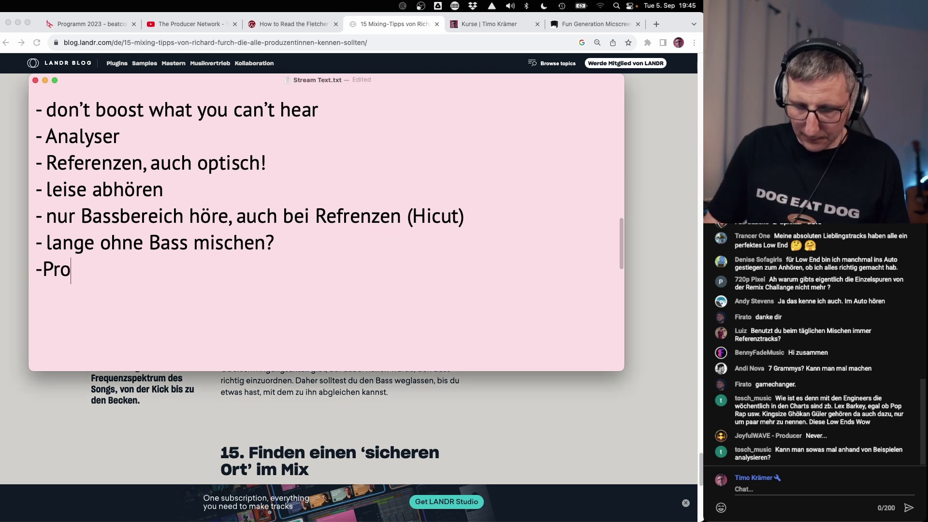
text(bleme im Mix)
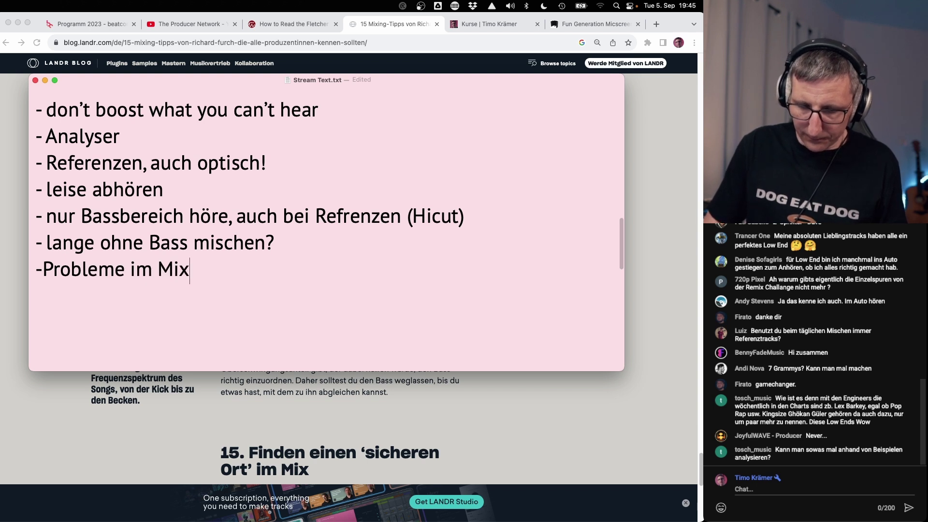
text( lösen, nicht a)
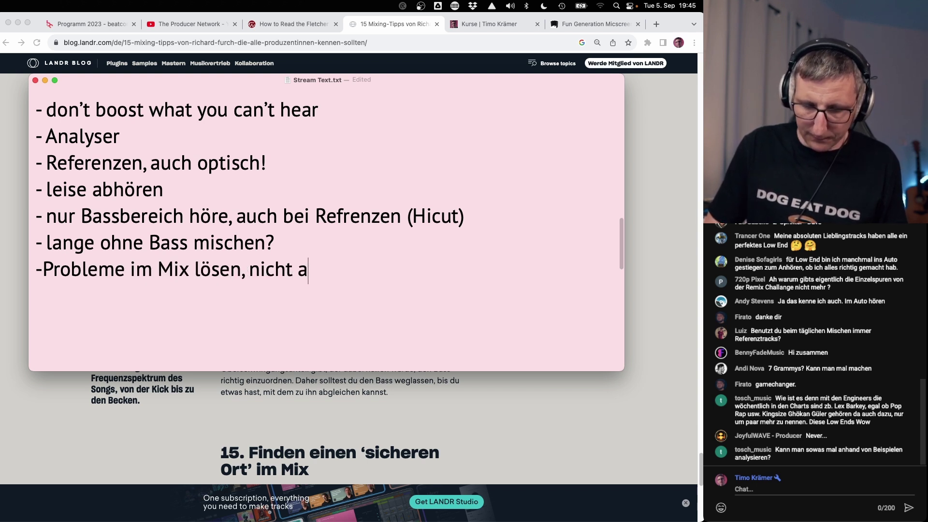
text(uf dem Master)
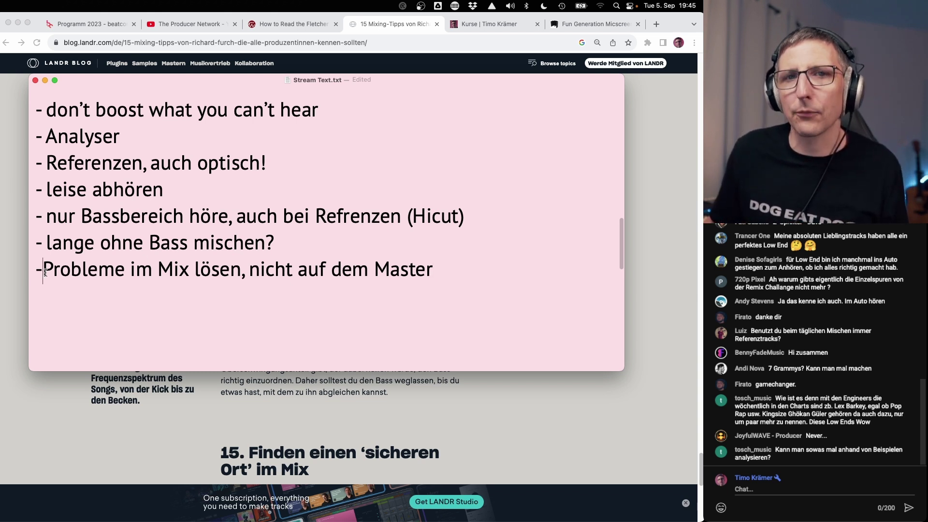
click(474, 267)
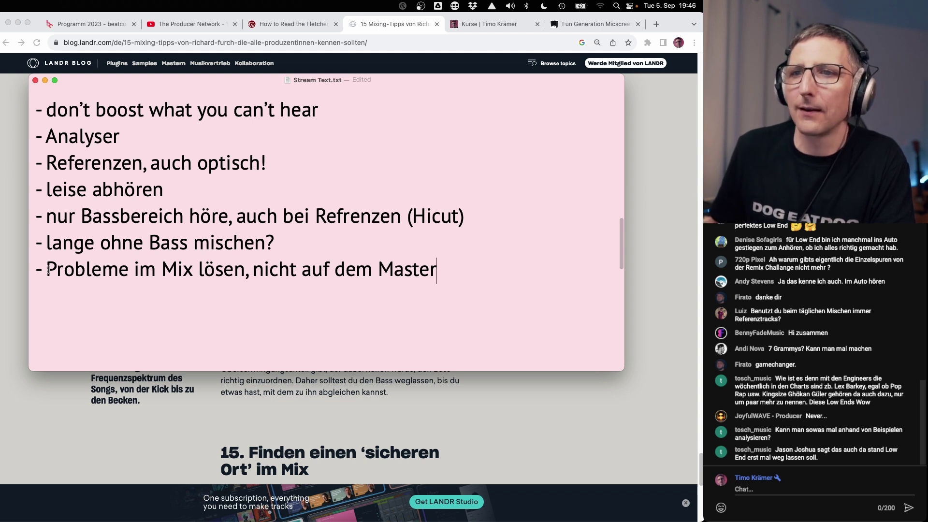
drag(49, 270, 241, 270)
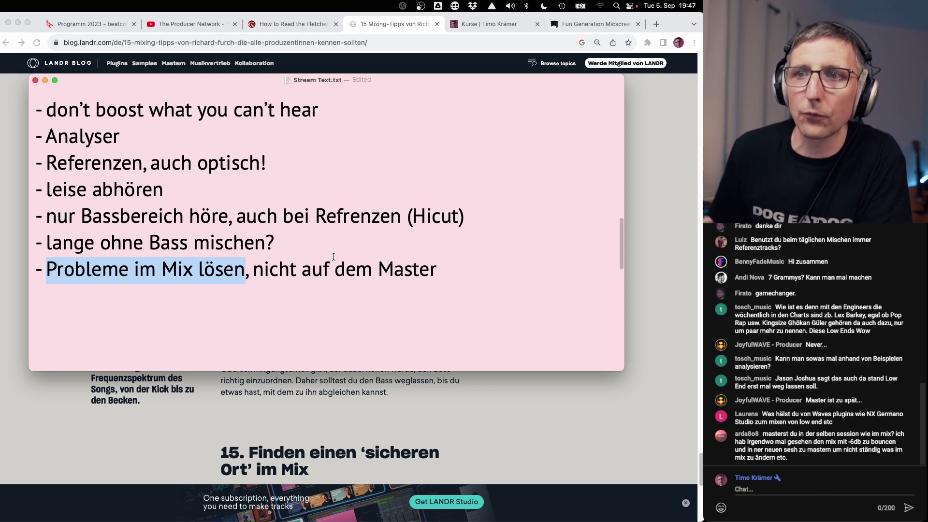
click(243, 271)
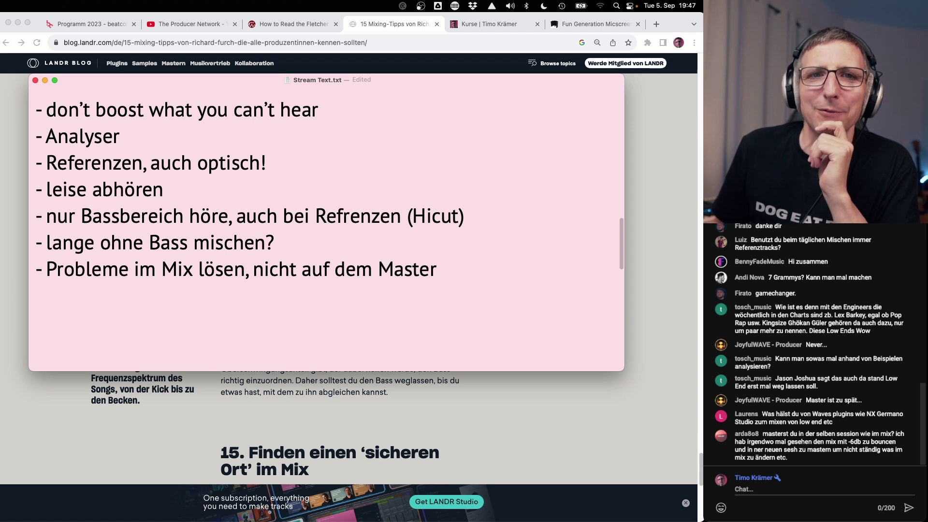
Add the indented sub-point "- Low Cut ist unser Freund" below the line about solving problems in the mix.
click(434, 269)
key(Return)
key(Tab)
text(- Low Cut ist unser Freu)
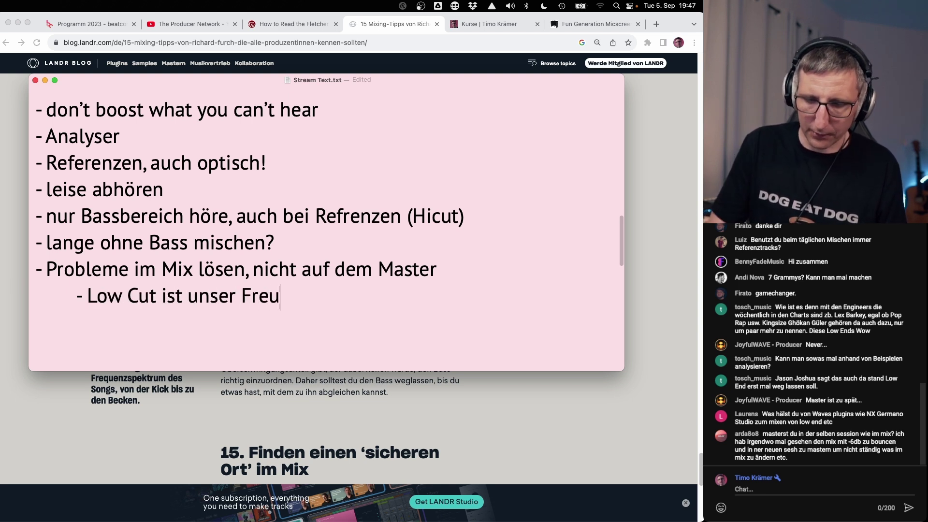
text(nd)
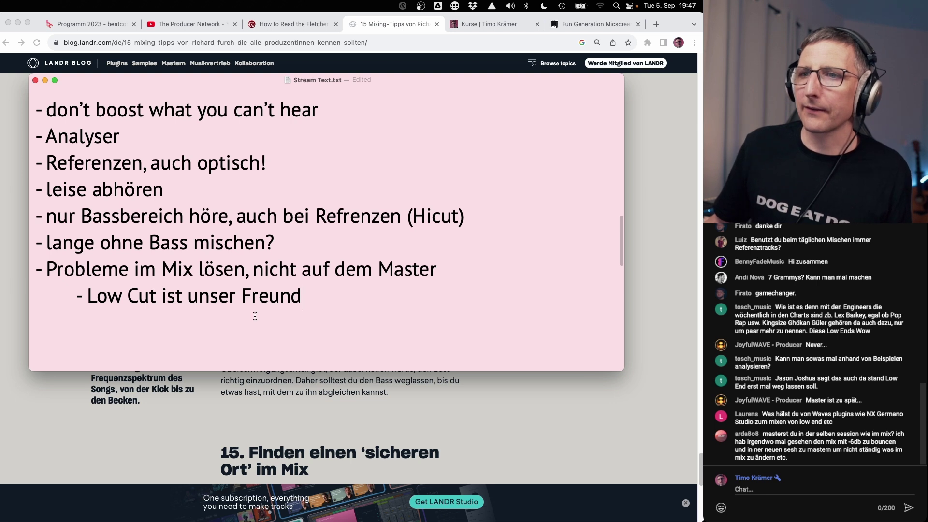
Switch to Studio One and bring up the open song "!00 TPN Stream".
click(72, 507)
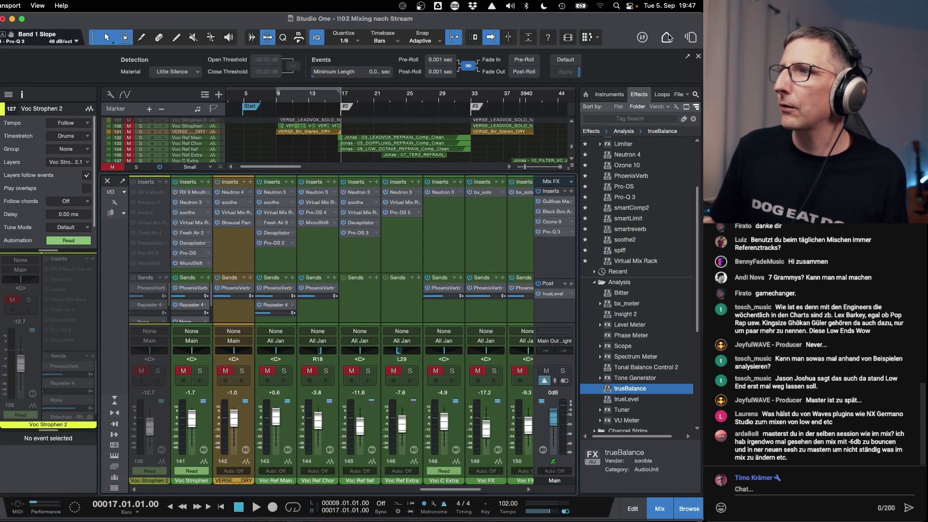
click(37, 5)
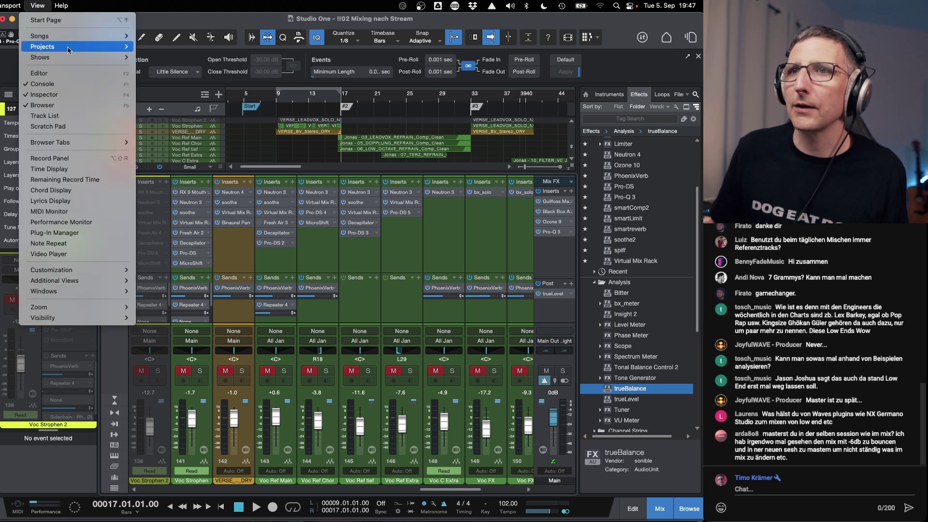
mouse_move(79, 37)
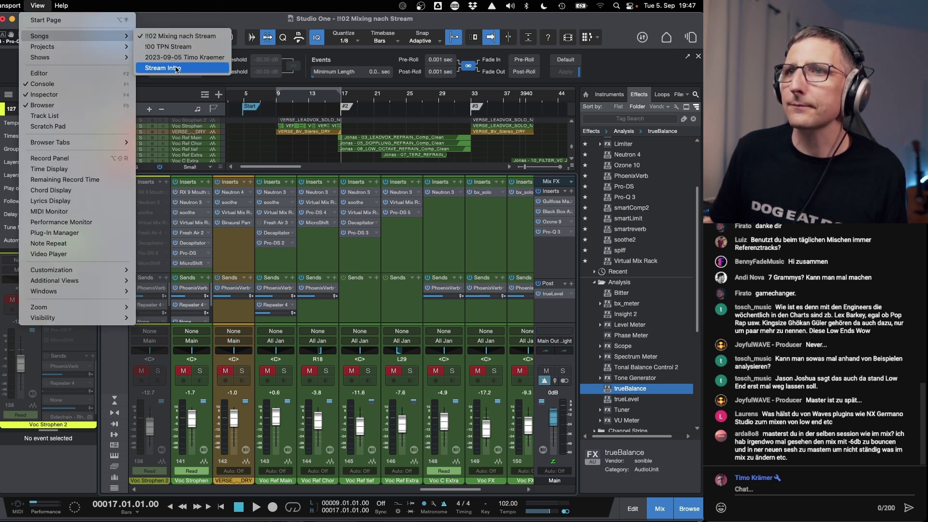
click(167, 46)
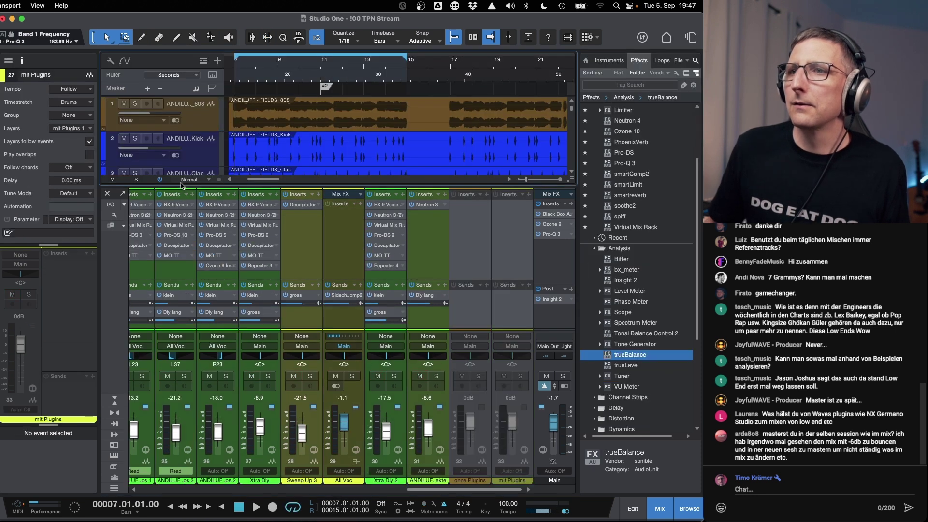
Solo the ANDILUFF 808 track and audition a short stretch of it.
click(260, 121)
click(135, 104)
key(space)
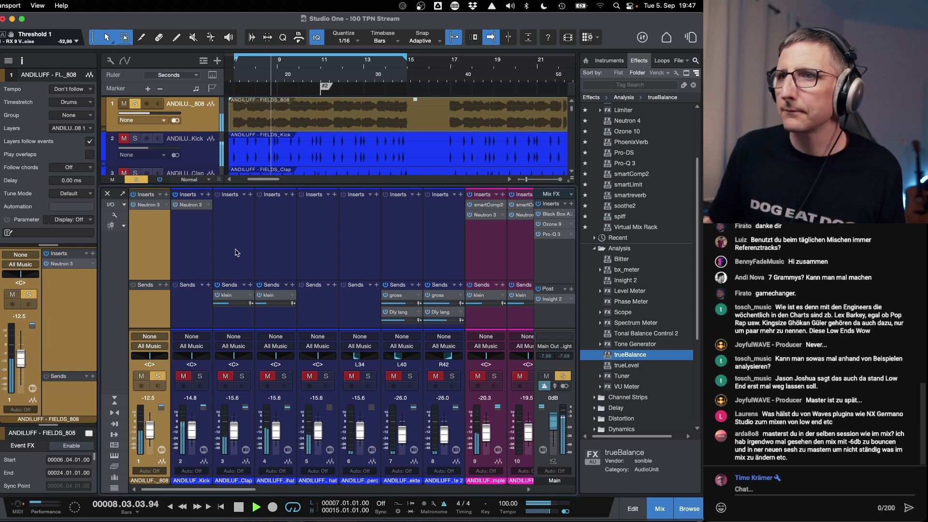
key(space)
Open Neutron 3 on the 808 channel, audition the low end and set the band 1 flat highpass to about 25 Hz.
click(162, 204)
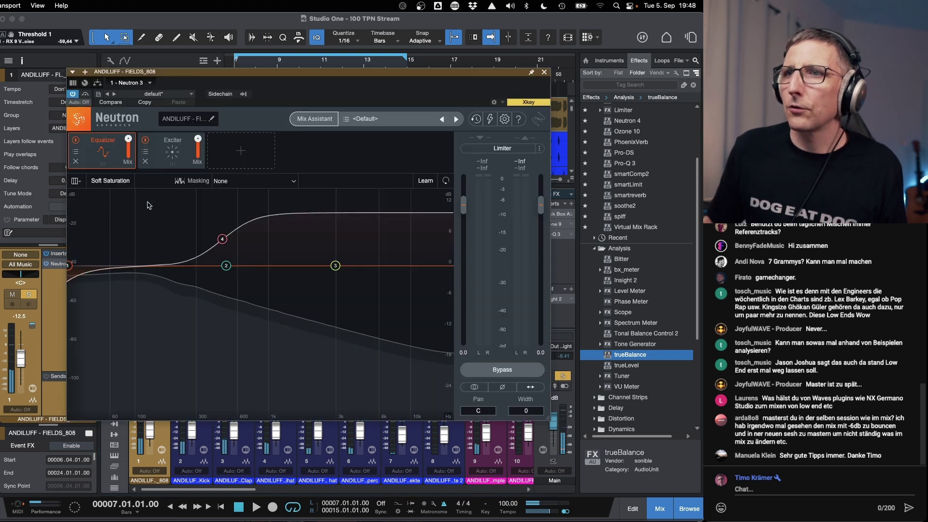
click(71, 265)
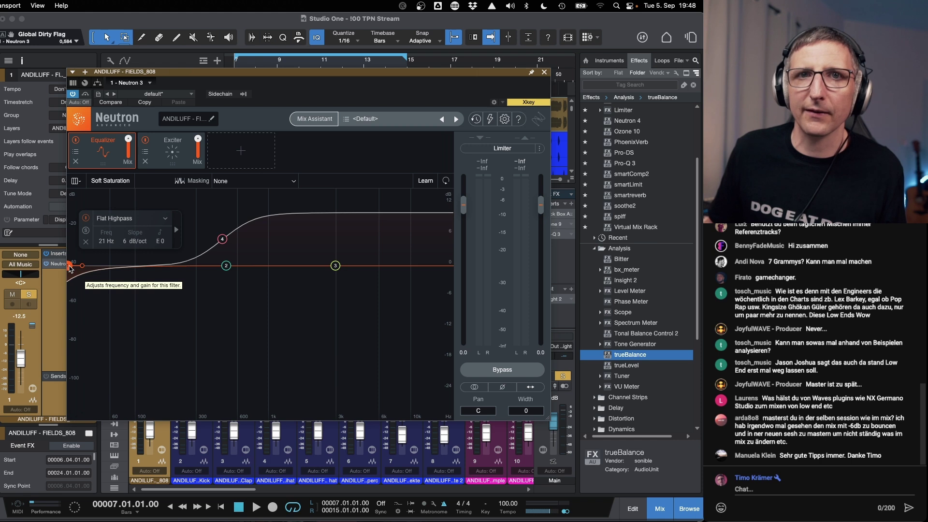
key(space)
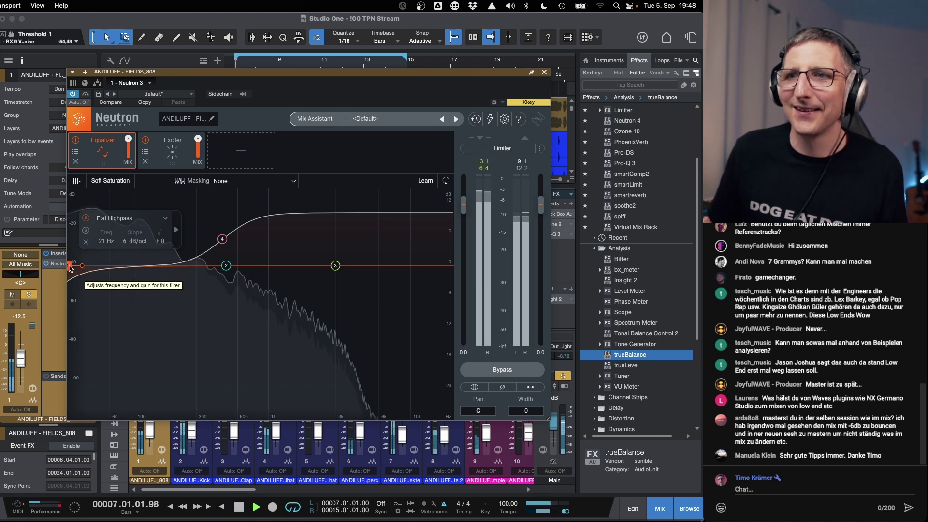
key(space)
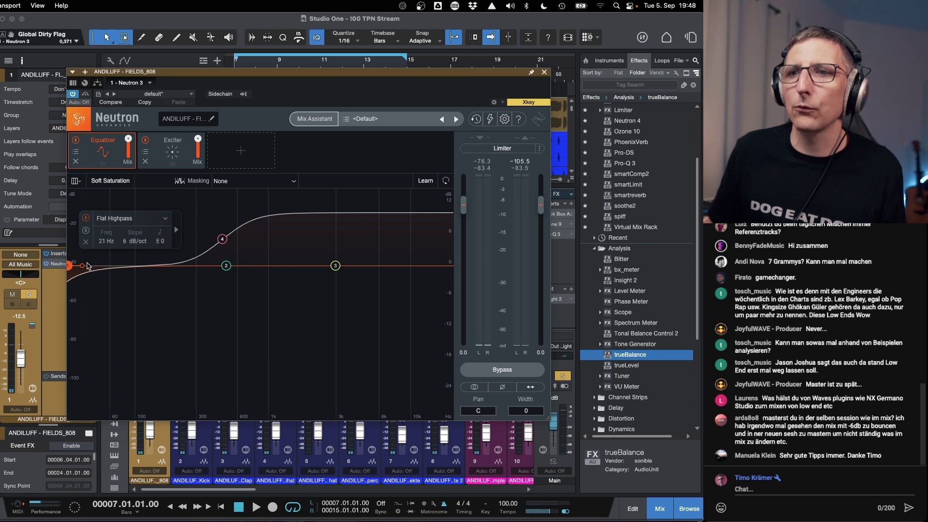
drag(71, 269, 74, 267)
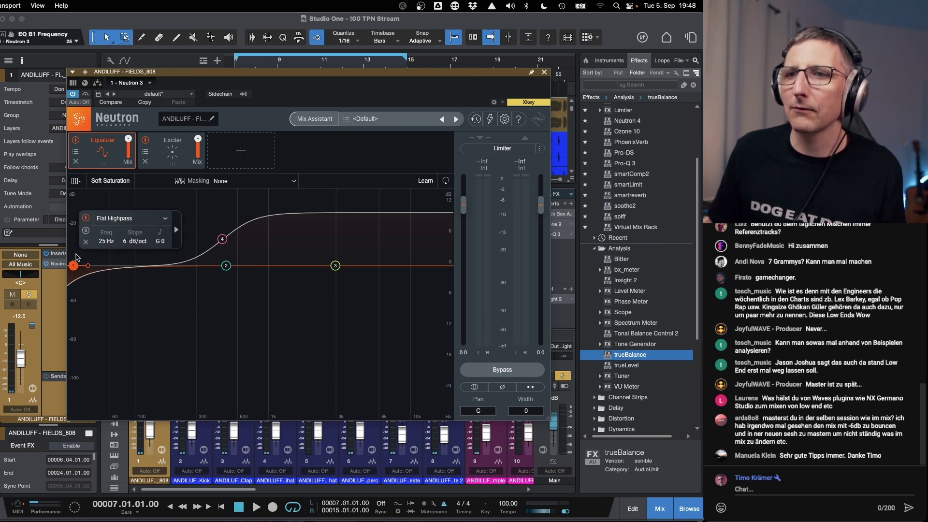
Turn EQ band 2 into an analog low shelf boosting about 7.7 dB at 52 Hz and audition the 808.
drag(227, 267, 121, 247)
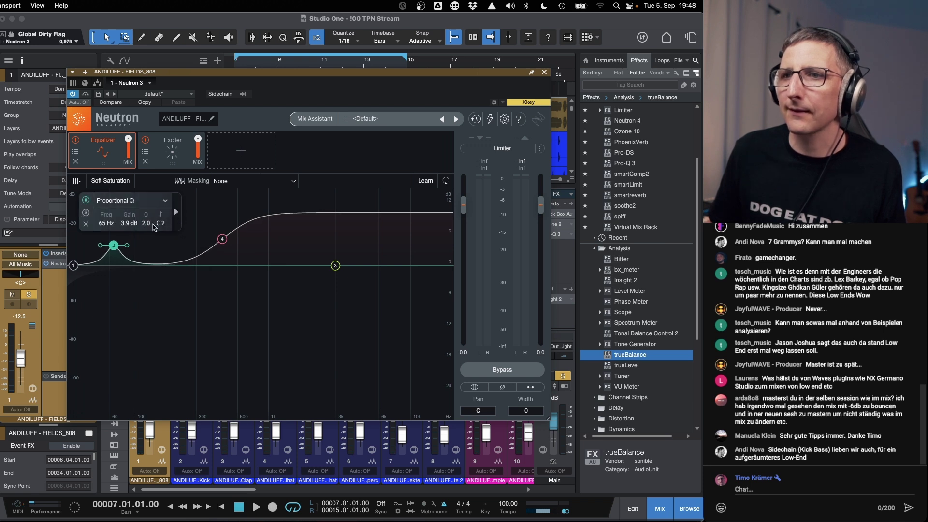
click(166, 202)
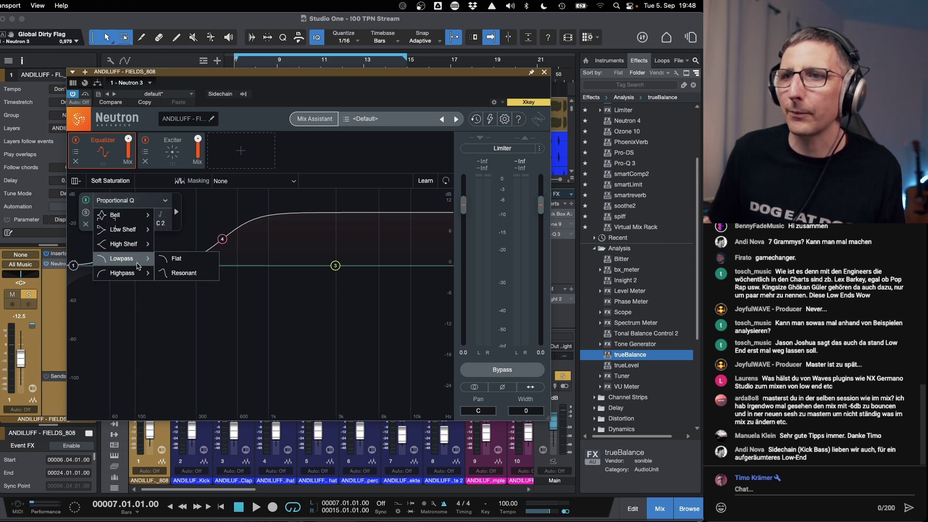
click(137, 231)
drag(121, 248, 109, 230)
key(space)
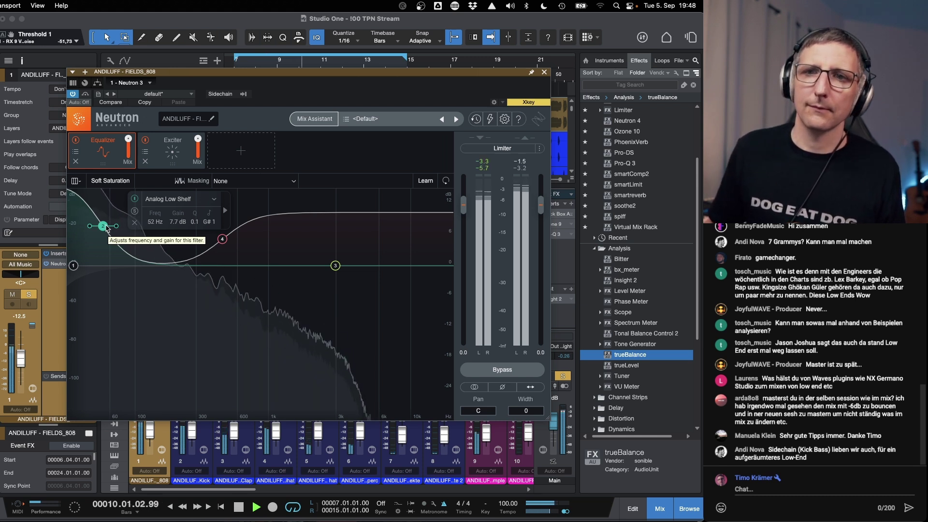
key(space)
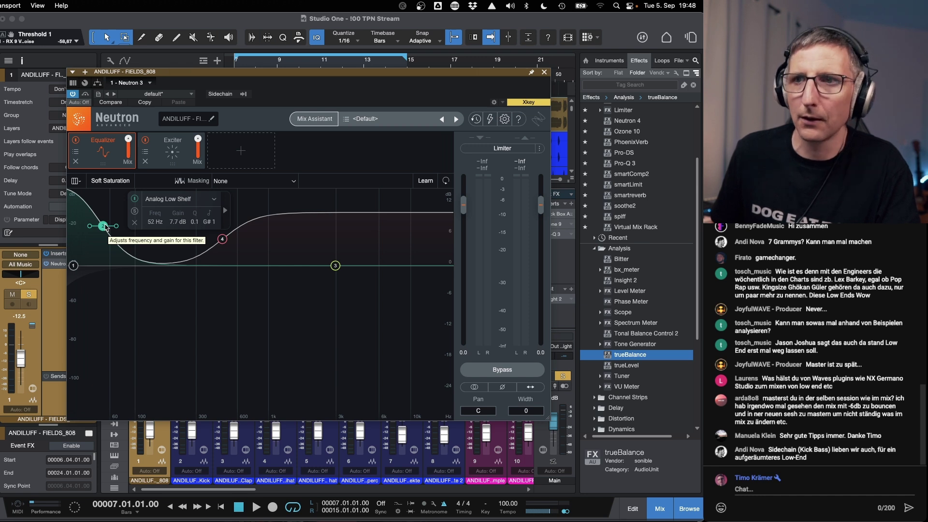
Flatten the band 2 low shelf to about -0.1 dB at 82 Hz and reactivate the band 1 highpass.
drag(104, 226, 127, 268)
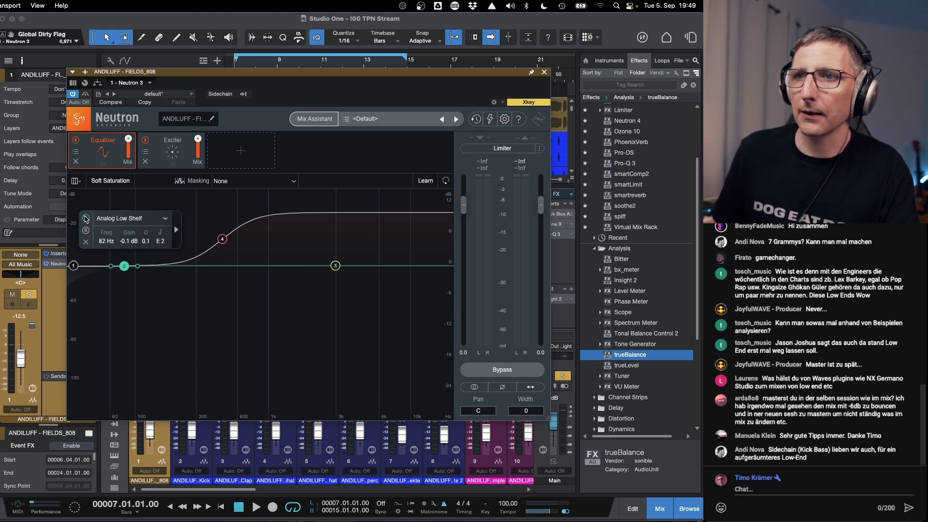
click(73, 266)
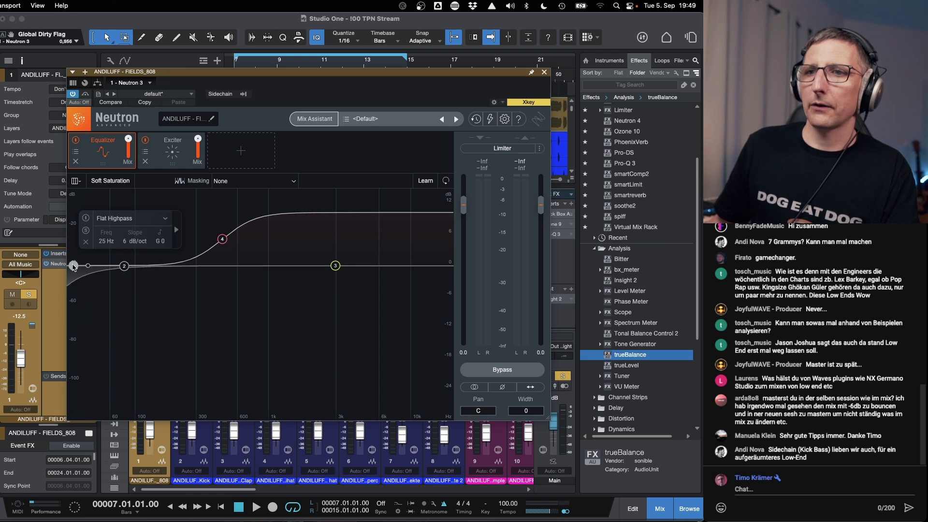
click(86, 219)
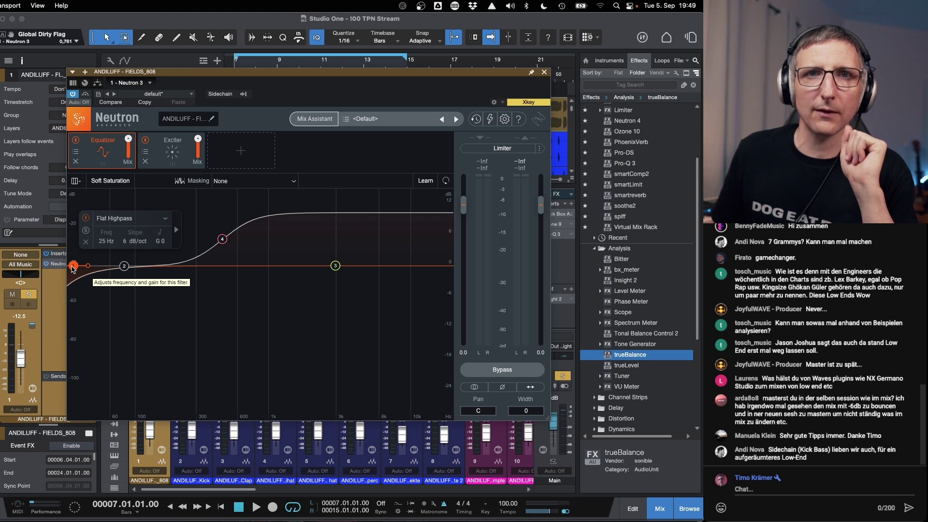
Change EQ band 1 to a dynamic analog low shelf at about 60 Hz with about 0.1 dB gain.
drag(72, 267, 103, 266)
click(164, 218)
mouse_move(126, 247)
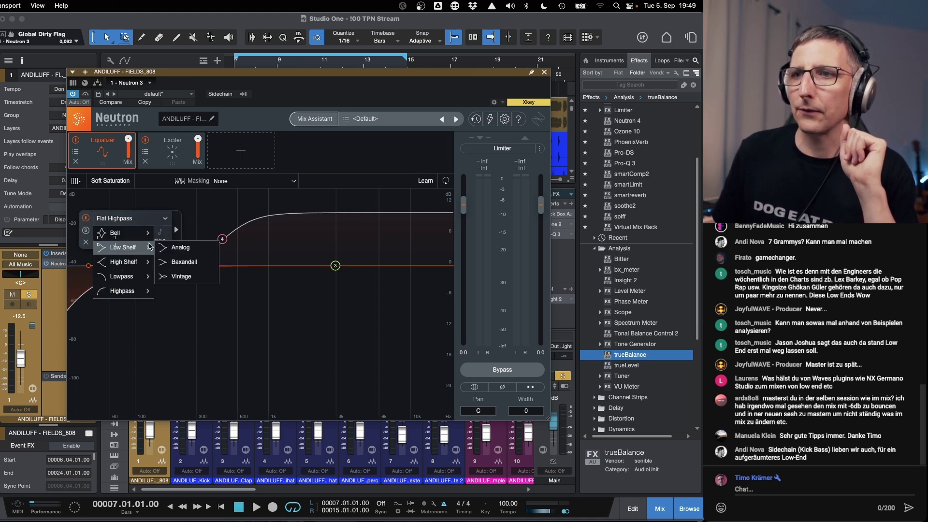
click(187, 248)
mouse_move(107, 261)
mouse_down()
mouse_move(125, 268)
mouse_move(115, 266)
mouse_up()
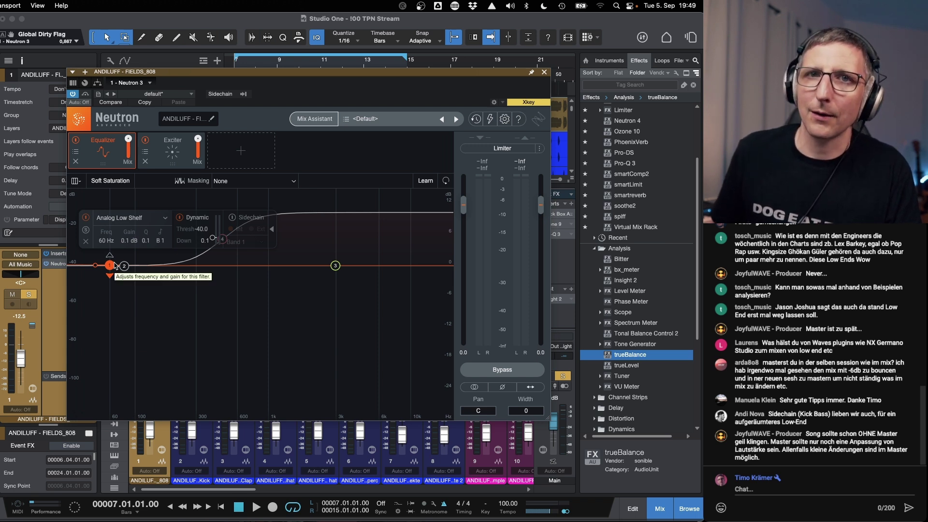
Switch to the Stream Text.txt notes and add the sub-point "- Timing, lange Kickdrums (Transient Shaper)" below the Low Cut line.
mouse_move(227, 519)
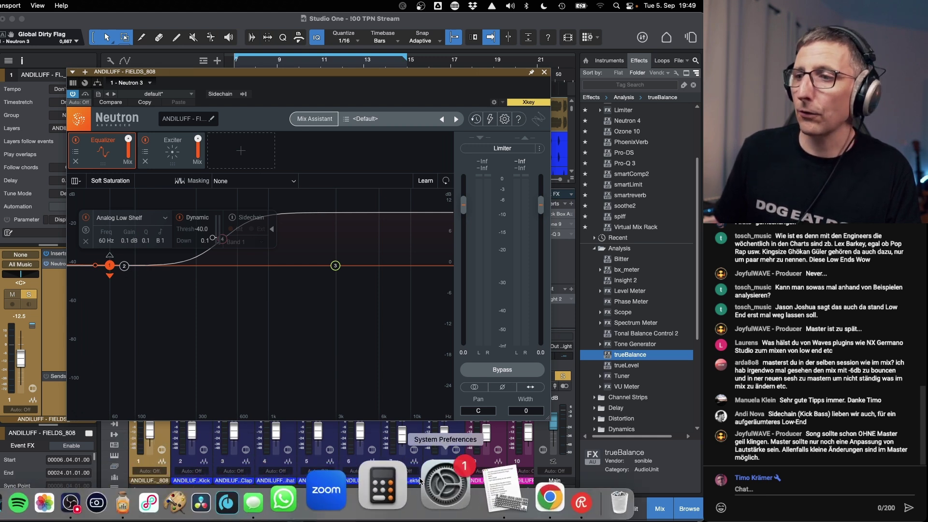
click(474, 491)
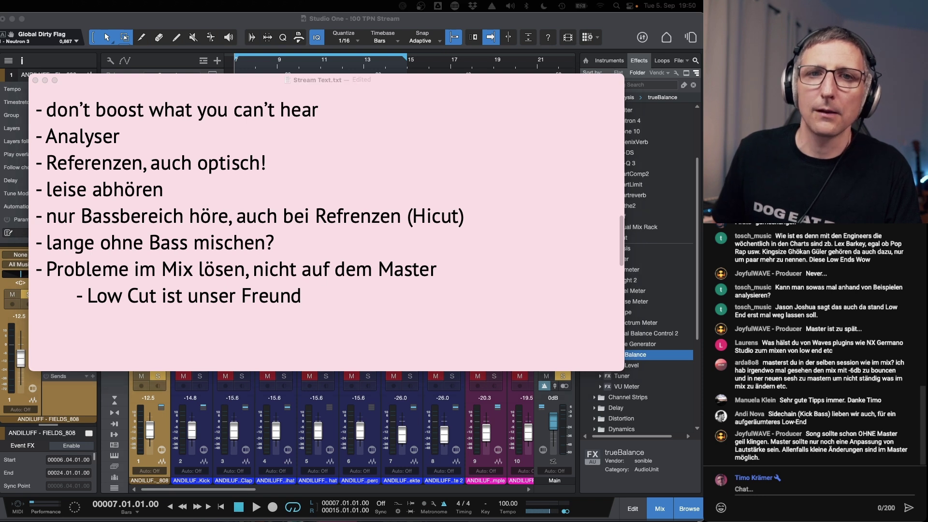
click(326, 299)
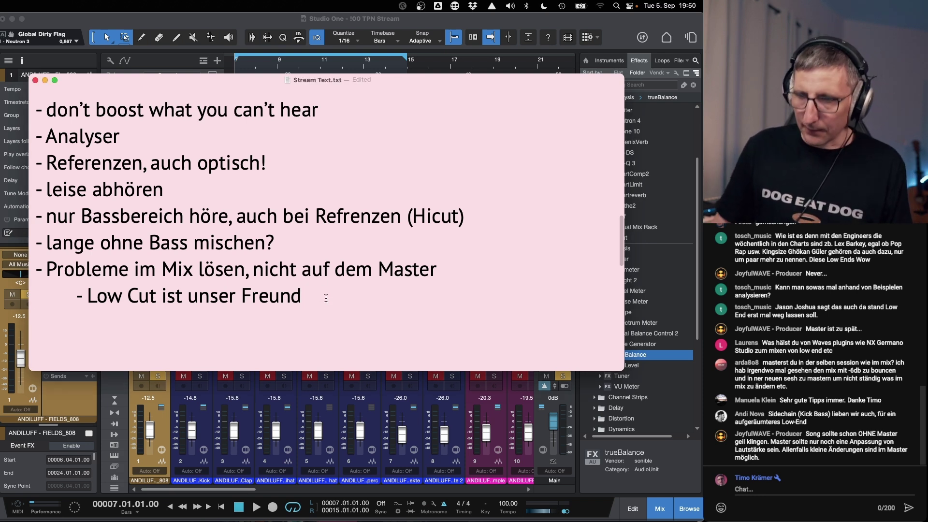
key(Return)
text(- Tim)
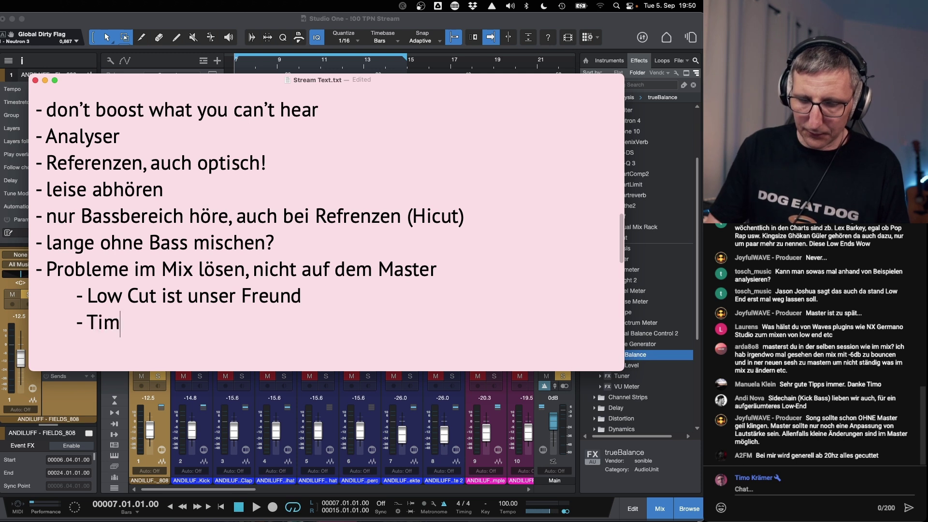
text(ing, lange Kickdrums)
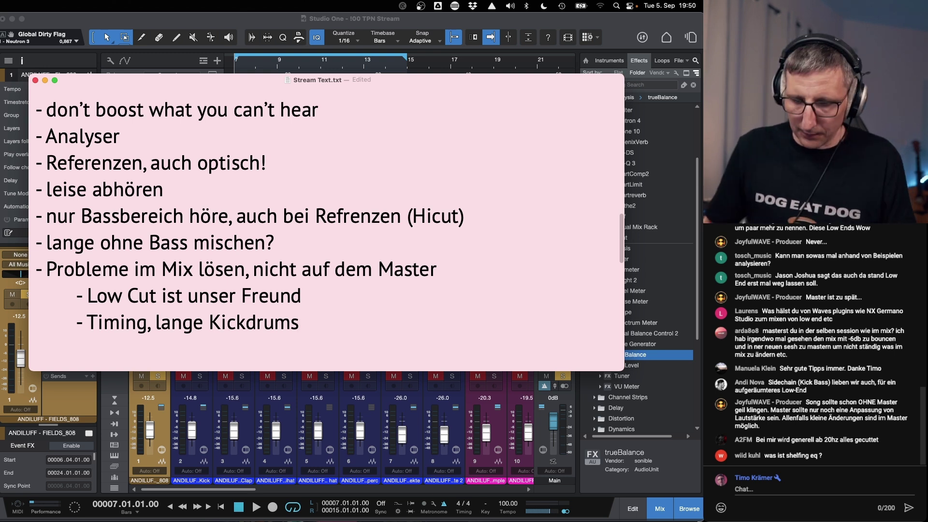
text((T)
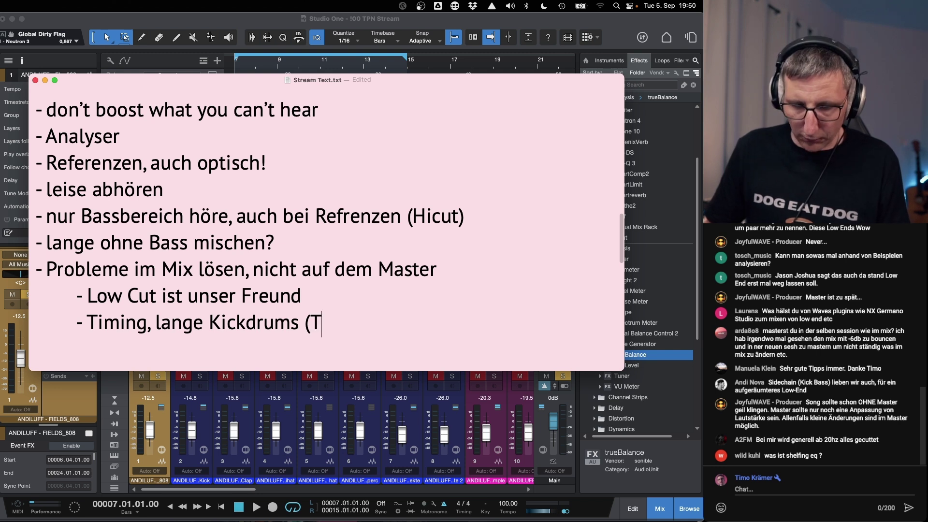
text(ransient Shaper))
Return to Studio One, close the 808's Neutron 3 window, and audition the Kick track in solo.
click(194, 21)
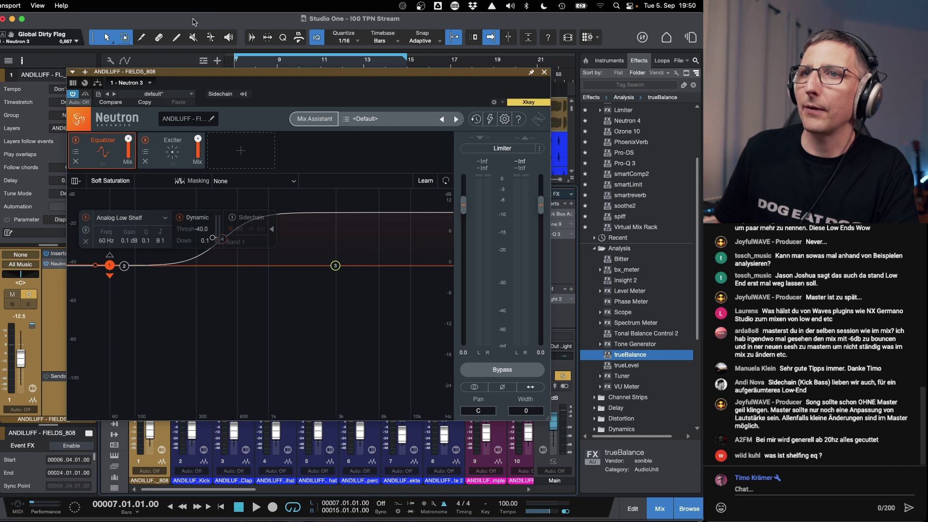
click(541, 75)
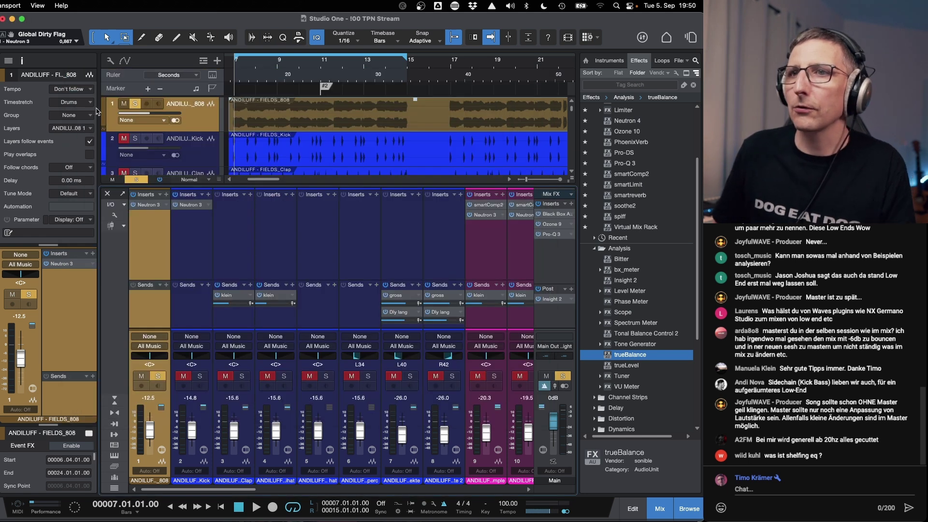
click(191, 148)
key(space)
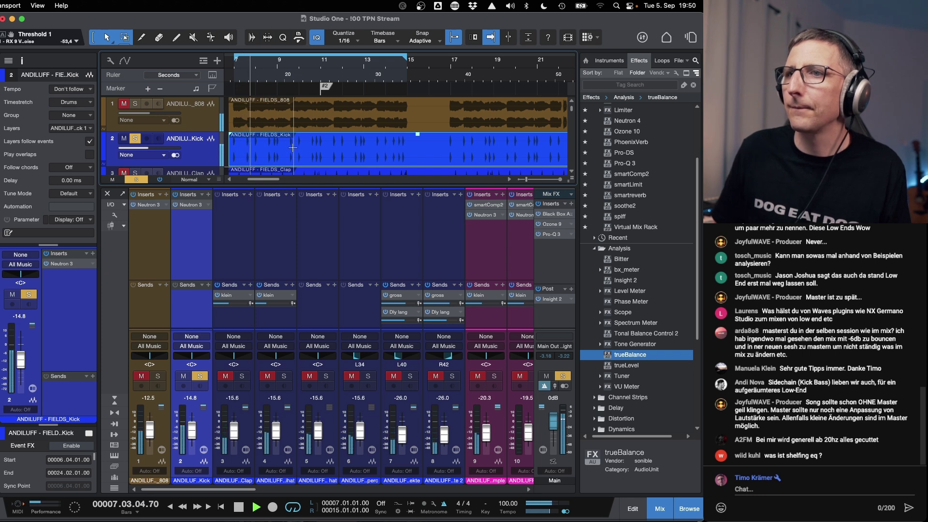
key(space)
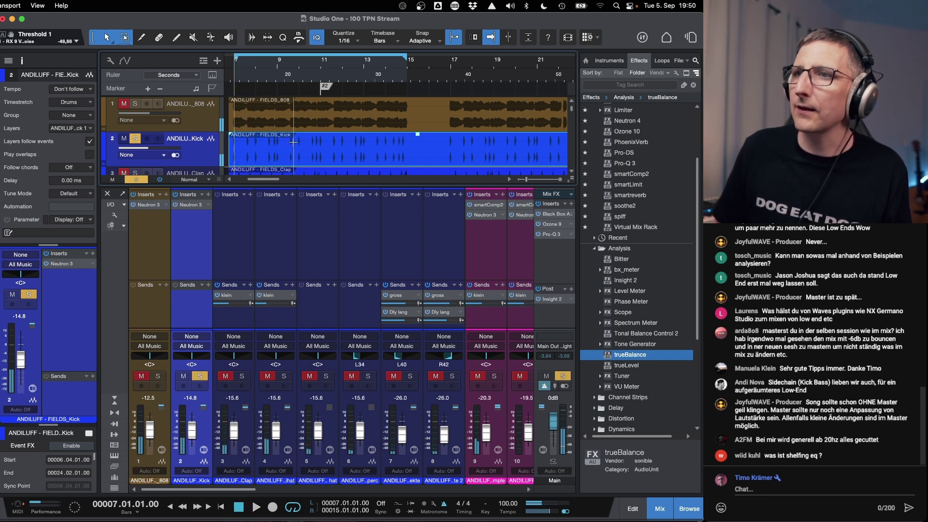
Insert Neutron 4 from the favourite effects on the Kick track and add a Transient Shaper module to it.
click(595, 249)
scroll(628, 186, up, 2)
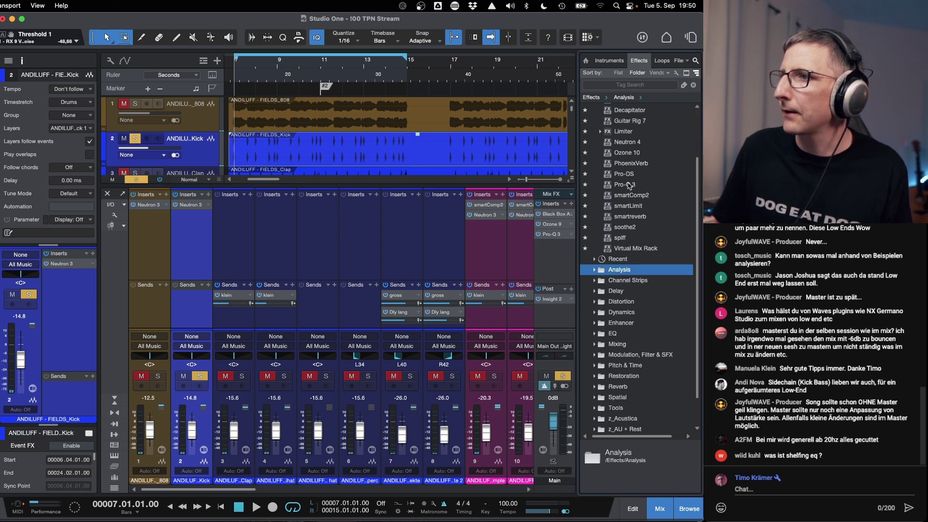
drag(628, 147, 322, 153)
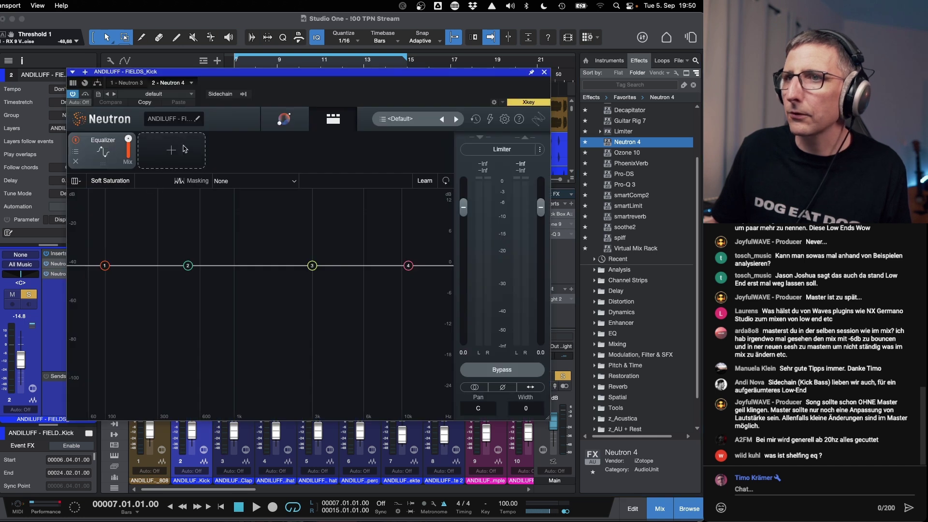
click(170, 152)
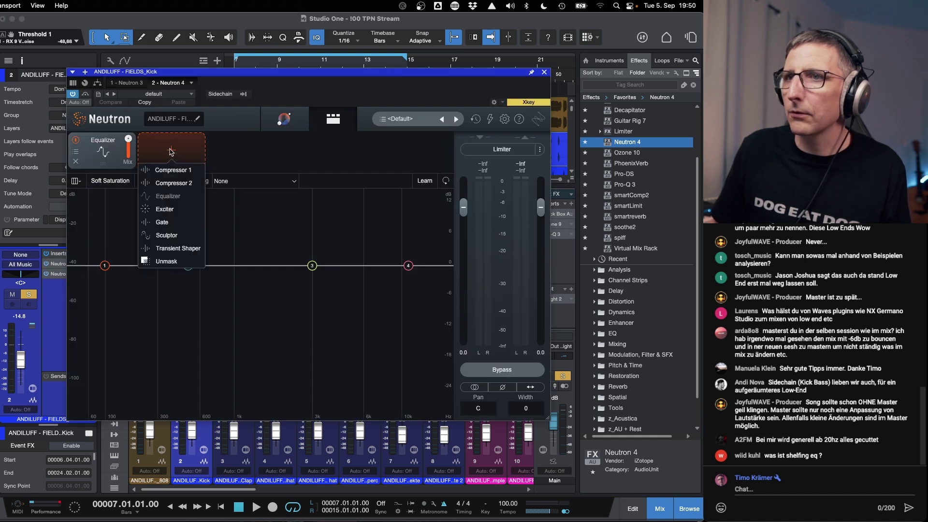
click(170, 248)
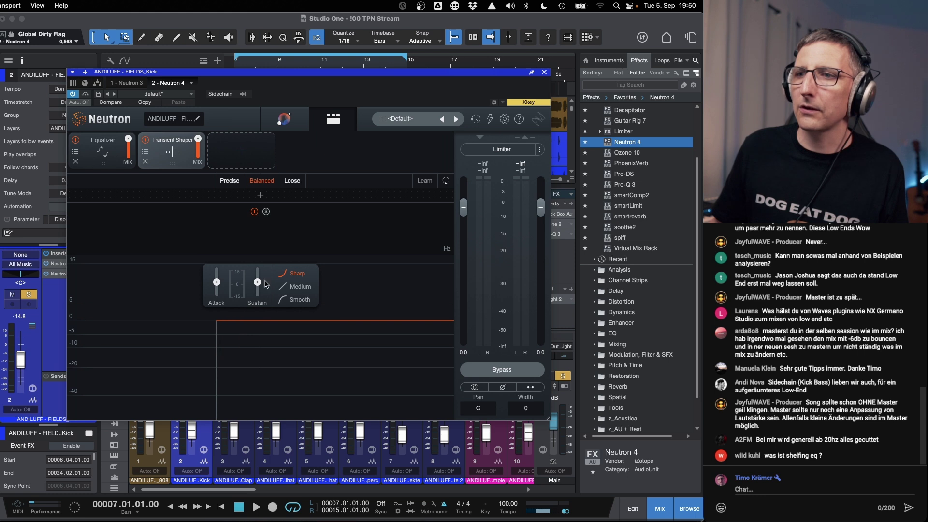
Close the Kick's Neutron 4 window and insert SPL Attacker Plus from the Dynamics transient effects on the Kick track.
click(597, 313)
scroll(610, 329, down, 2)
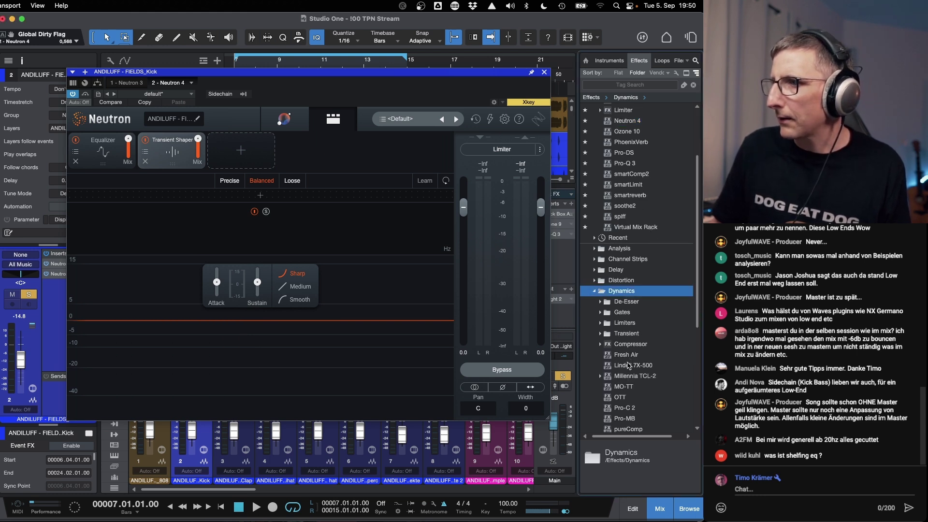
click(545, 73)
scroll(634, 312, down, 2)
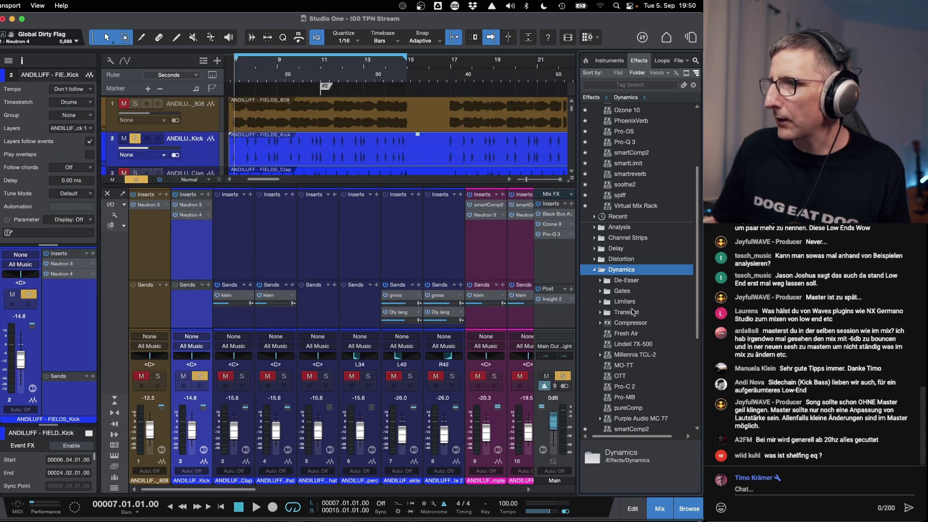
scroll(633, 312, down, 2)
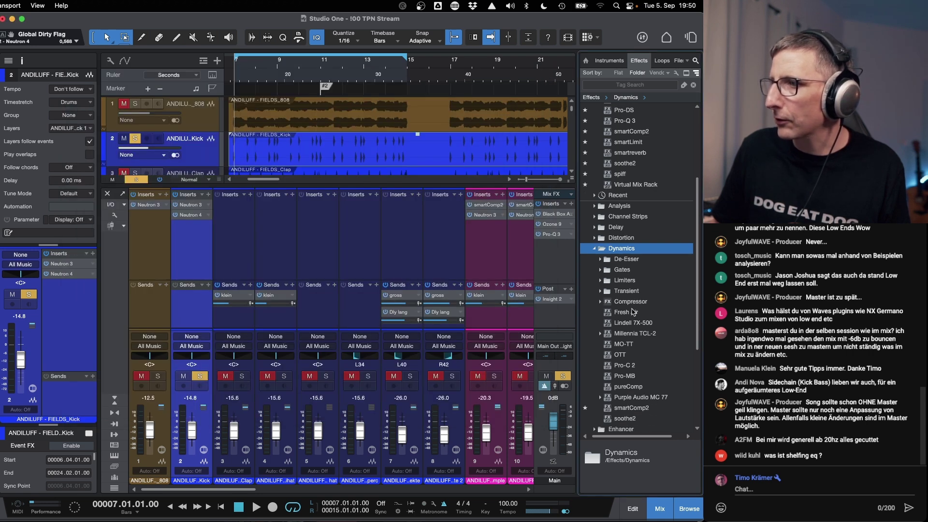
click(621, 292)
drag(631, 333, 187, 237)
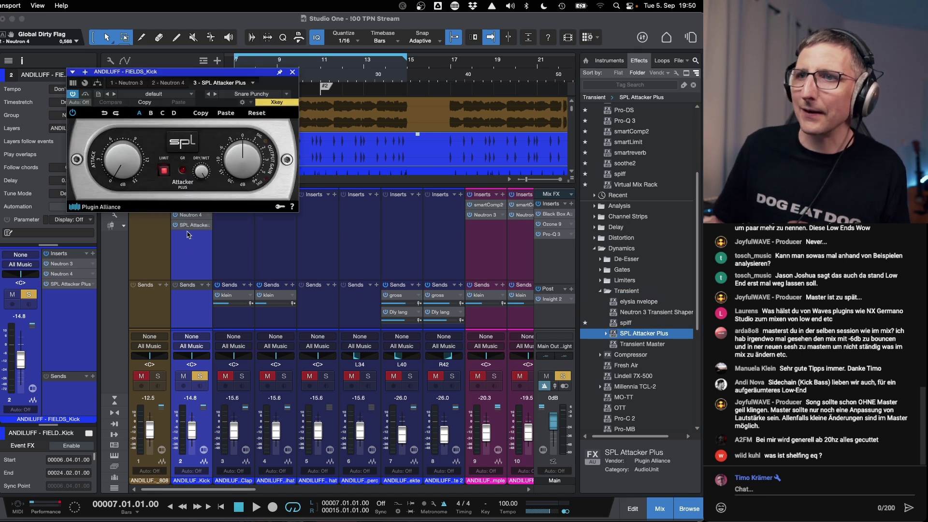
drag(192, 80, 212, 118)
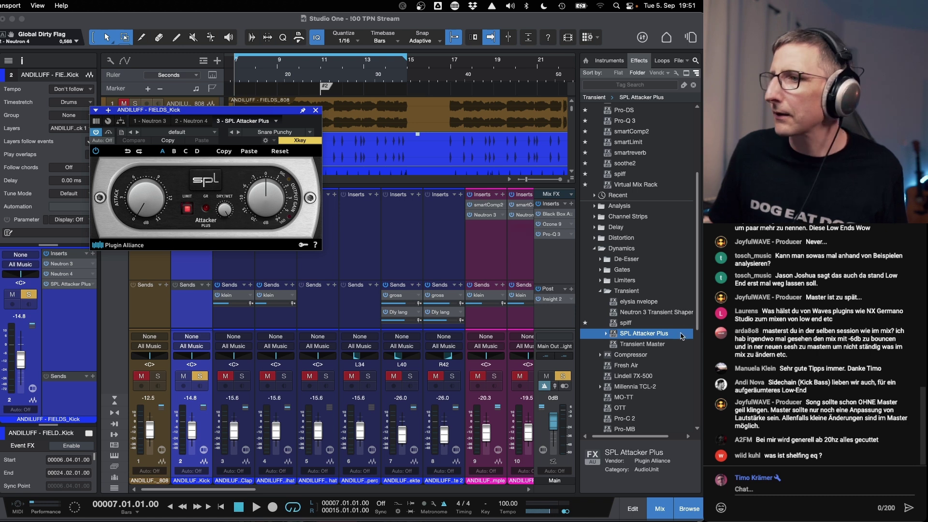
Insert Transient Master on the Kick track and audition it with Attack raised to 100 %.
drag(640, 346, 195, 261)
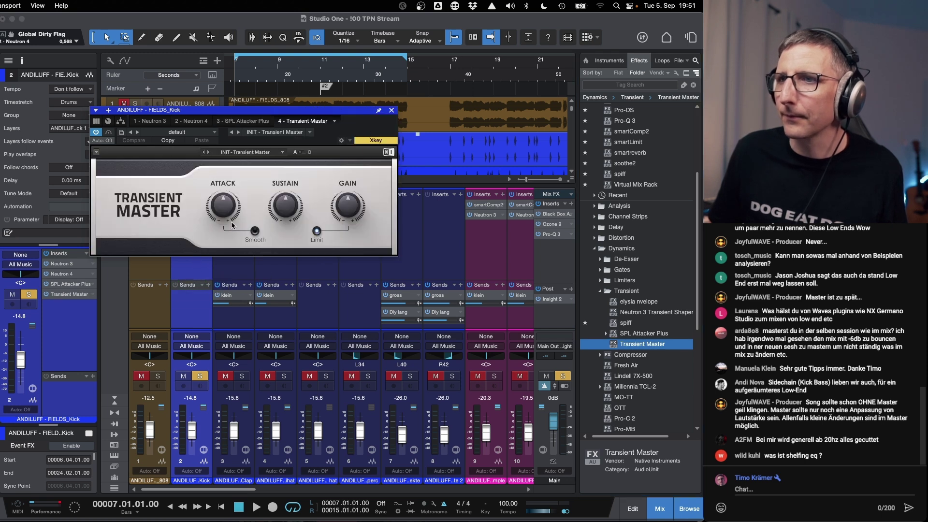
mouse_move(229, 205)
mouse_move(304, 205)
drag(221, 202, 221, 189)
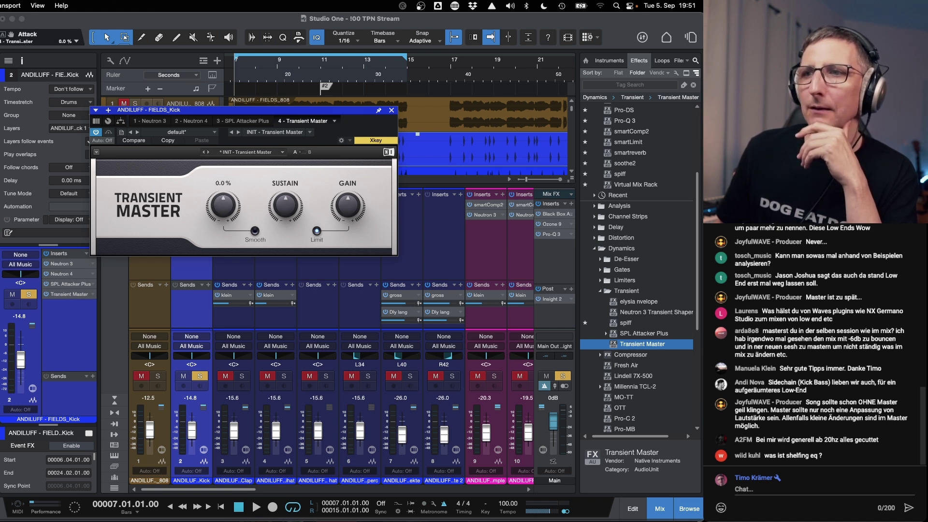
drag(290, 200, 291, 168)
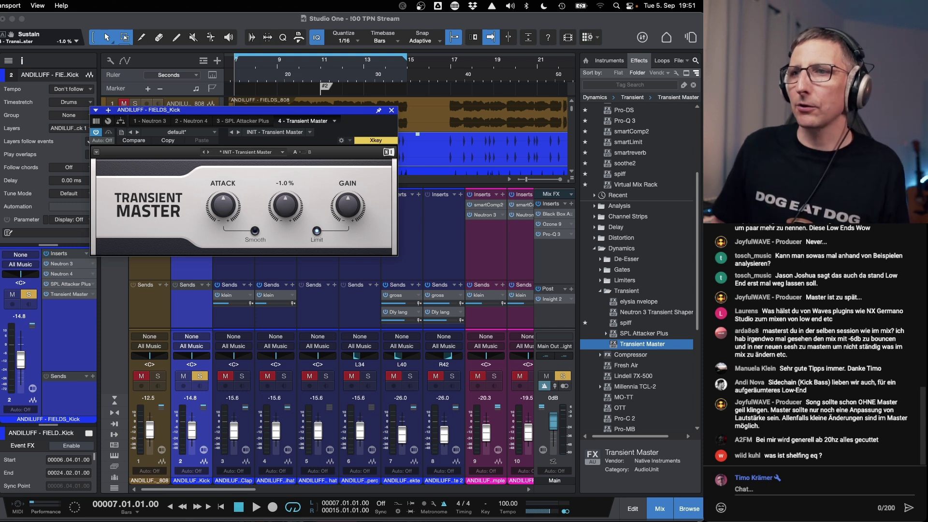
key(space)
drag(228, 209, 228, 171)
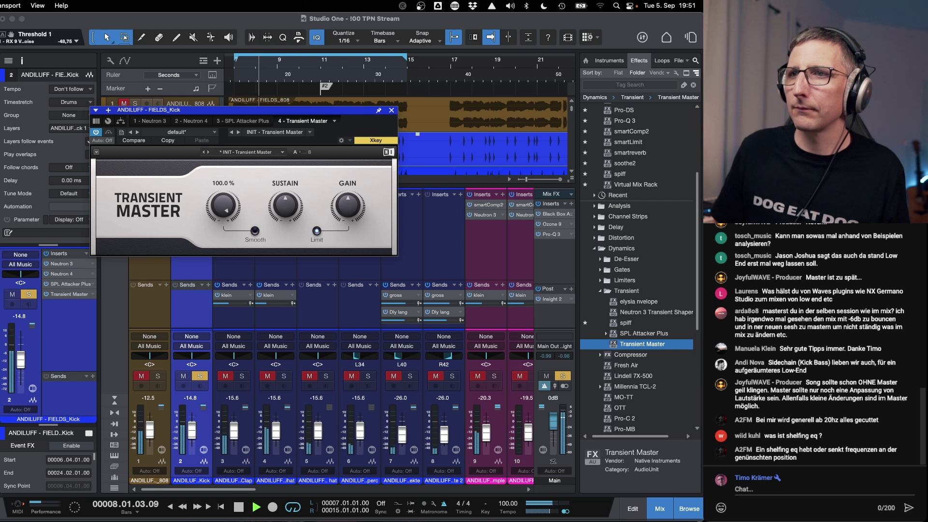
drag(251, 112, 377, 140)
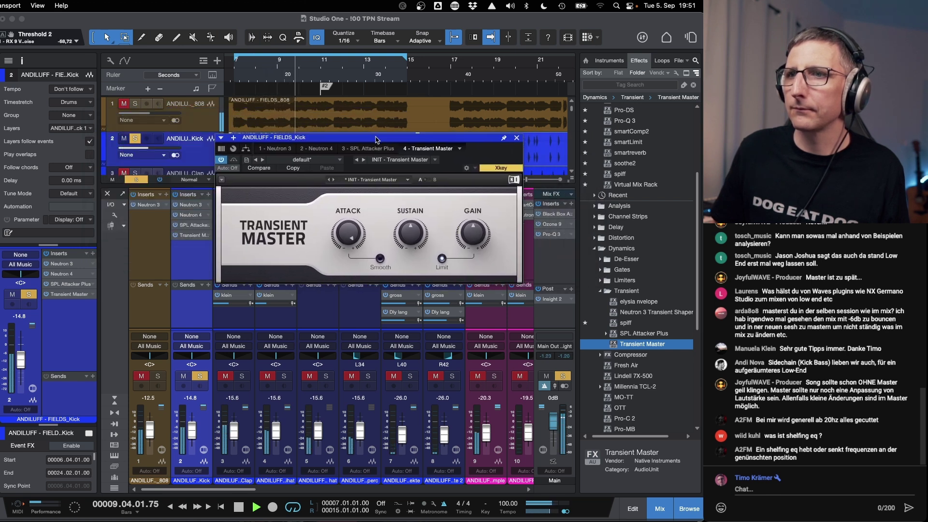
Deactivate Neutron 4 and SPL Attacker Plus on the Kick track and stop playback.
click(186, 214)
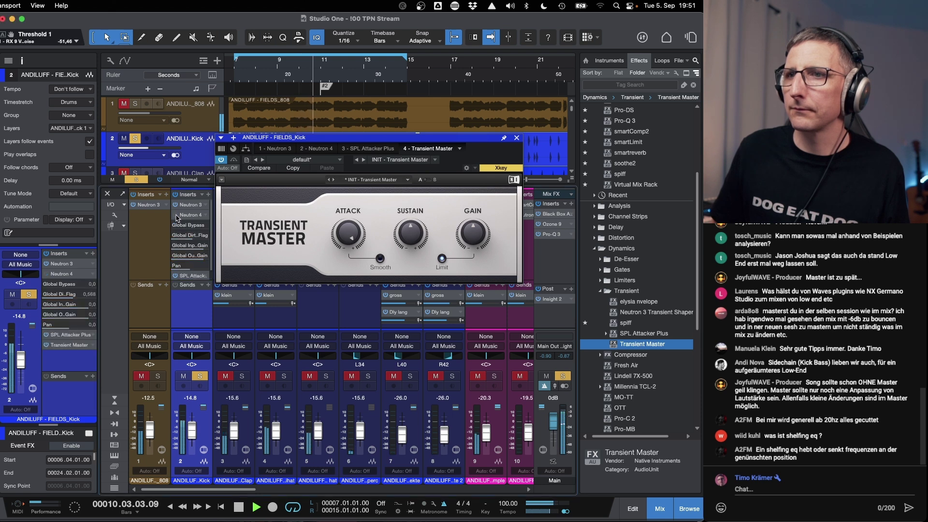
click(186, 216)
click(176, 225)
mouse_move(347, 234)
mouse_down()
mouse_move(347, 333)
mouse_move(345, 236)
mouse_up()
key(space)
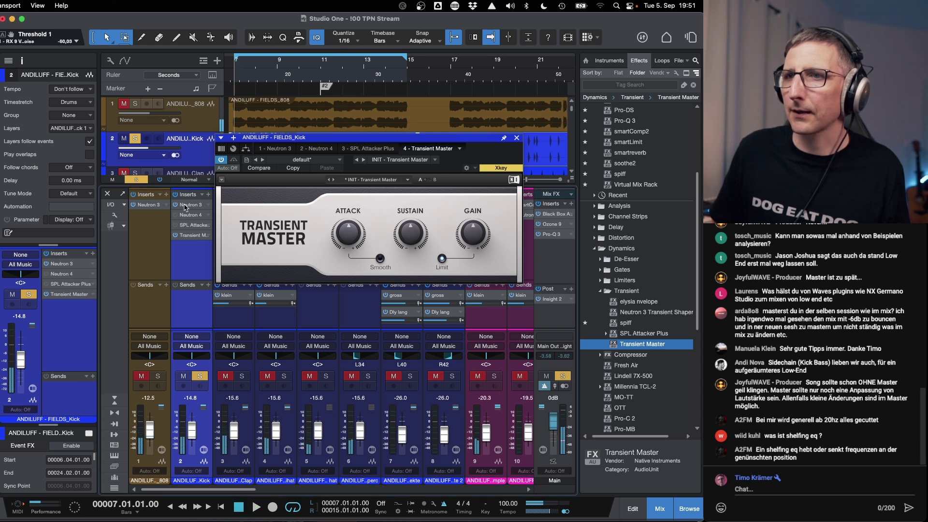
Check the Kick track's Neutron 3 insert and close its plug-in window.
click(185, 205)
drag(692, 137, 625, 134)
click(625, 134)
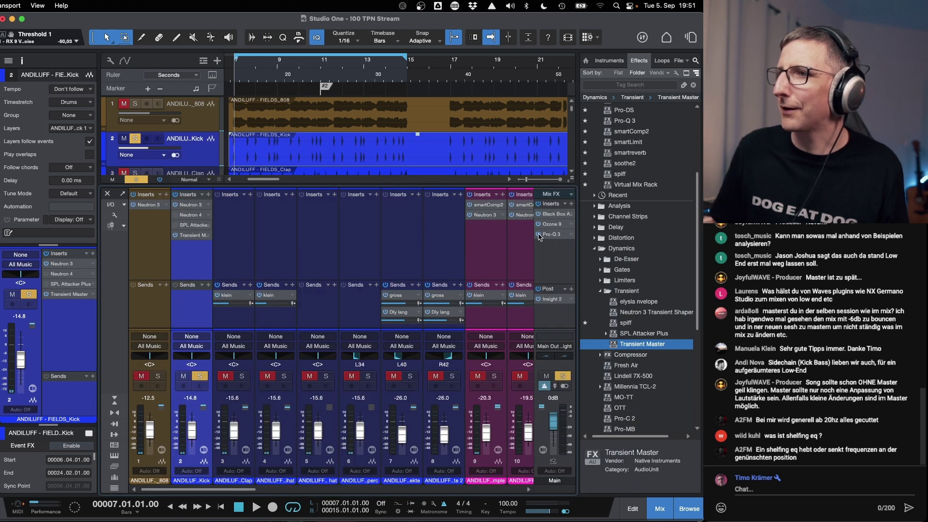
Play the Kick and sweep Transient Master's Attack from about 91 % to -94 %, ending at 0 %.
key(space)
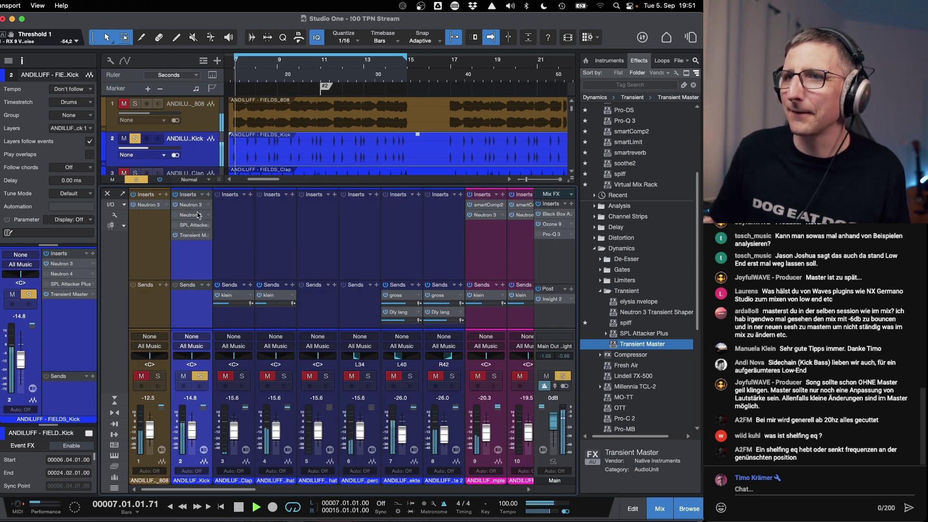
click(191, 236)
drag(348, 234, 348, 217)
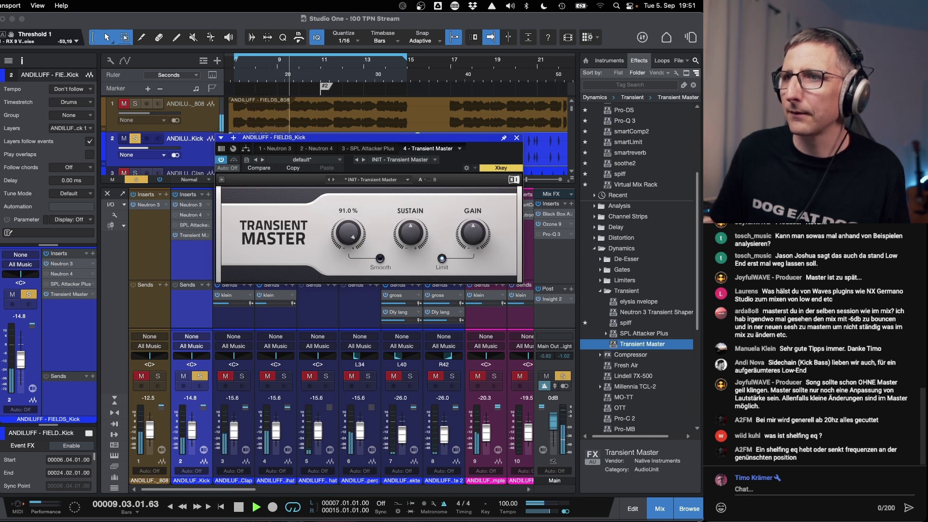
drag(348, 217, 348, 250)
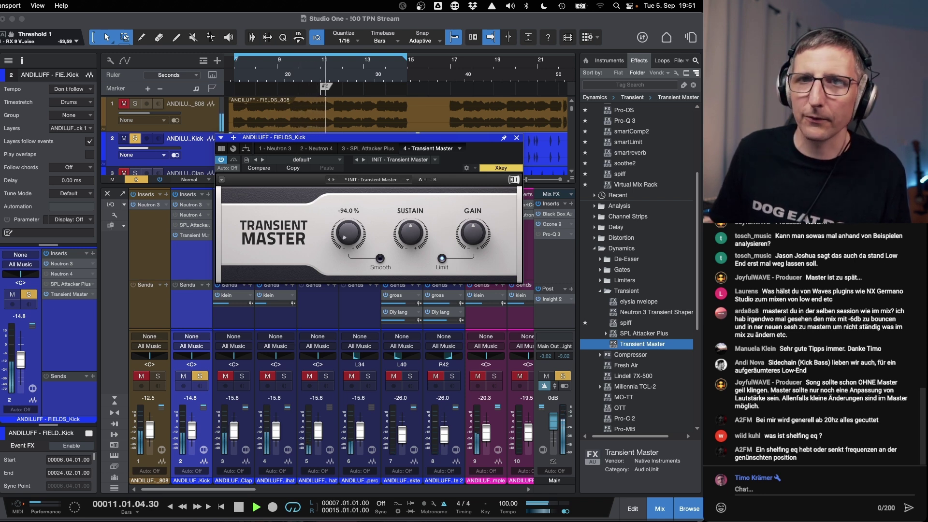
drag(348, 251, 348, 234)
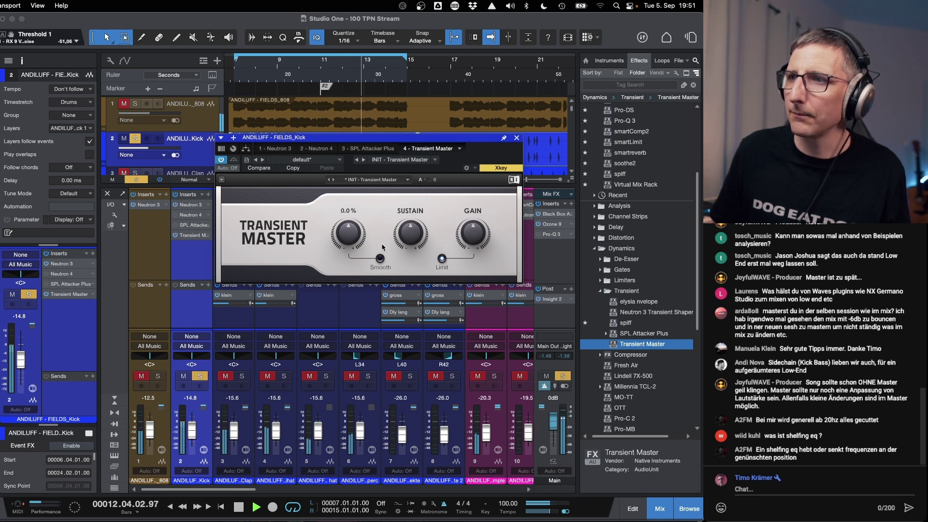
Audition Transient Master's Sustain at 100 % and lower it to -90 %.
mouse_move(412, 233)
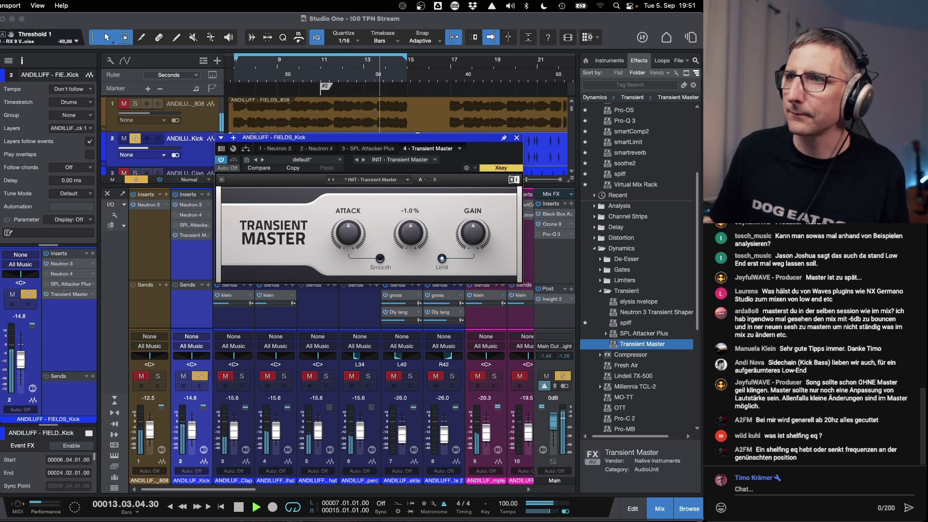
drag(413, 237, 413, 219)
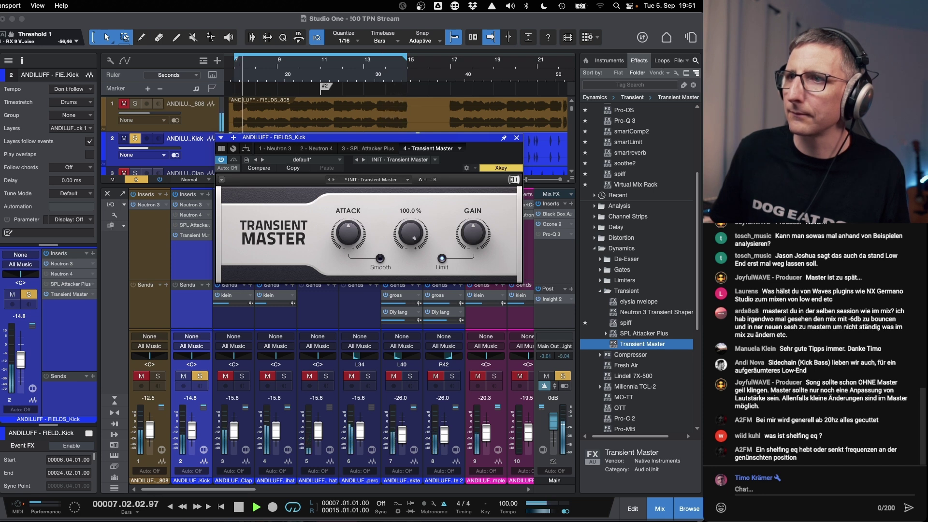
drag(414, 223, 414, 259)
key(space)
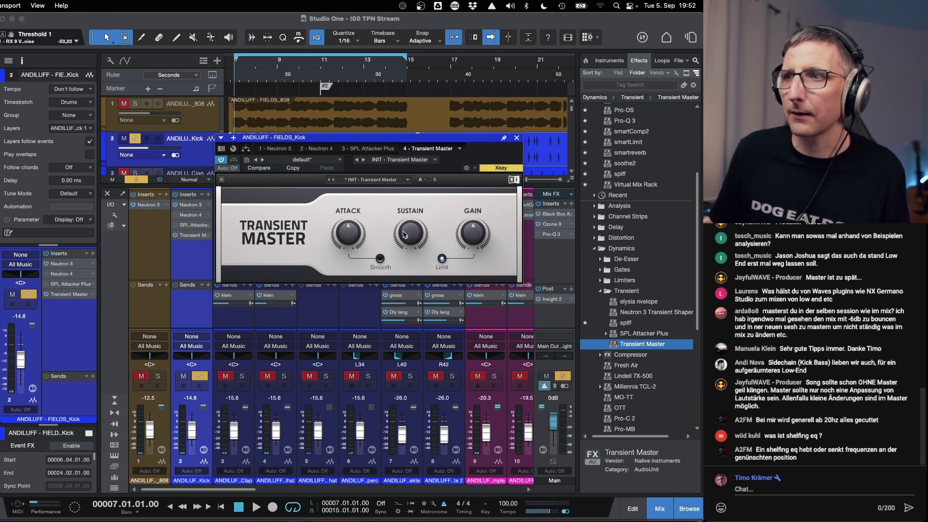
mouse_move(405, 241)
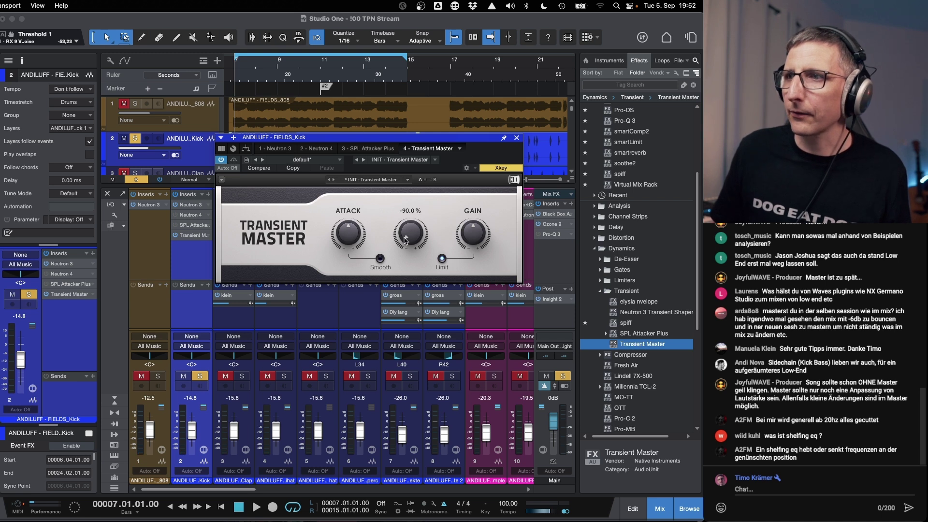
Compare the Kick with Transient Master bypassed and active during playback, stop, and close the plug-in window.
click(222, 161)
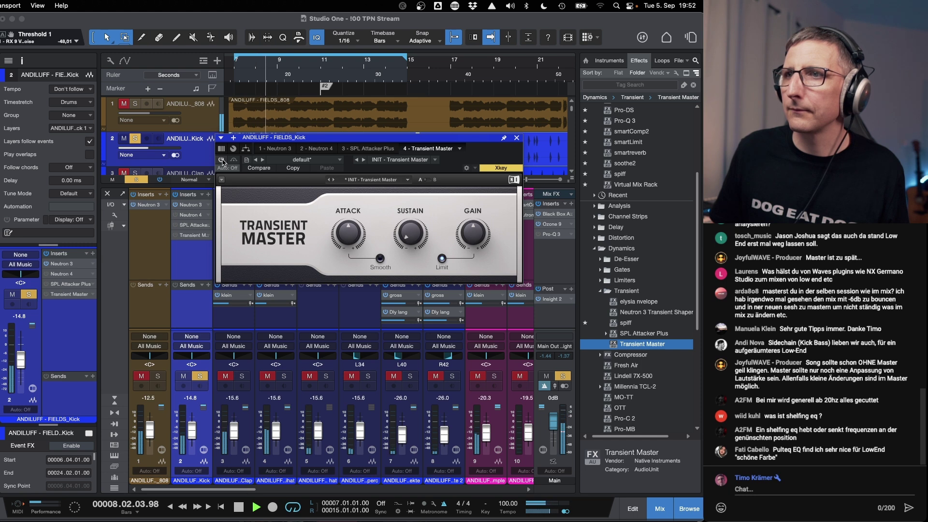
click(221, 161)
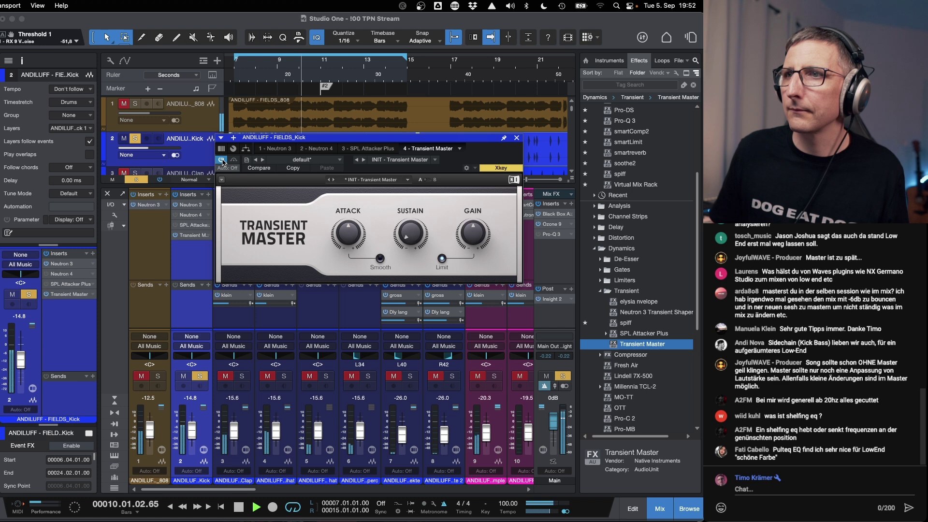
key(space)
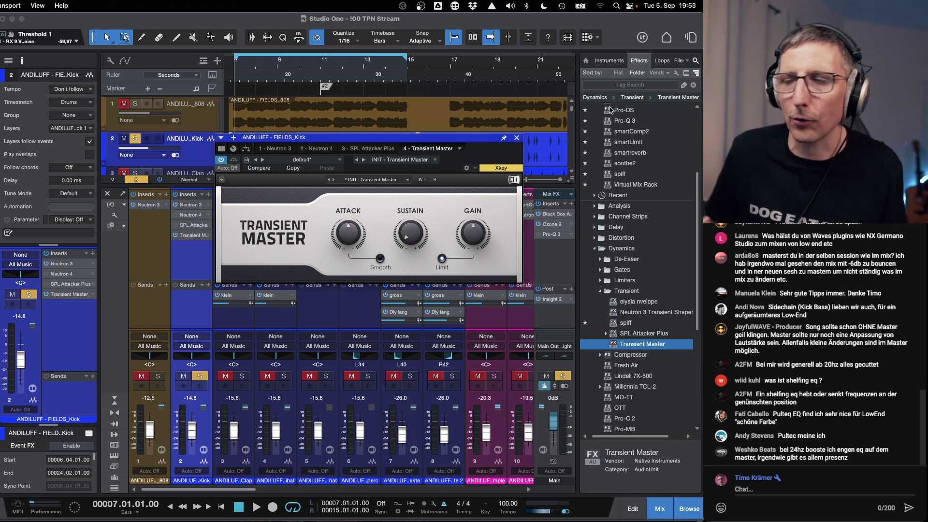
click(516, 139)
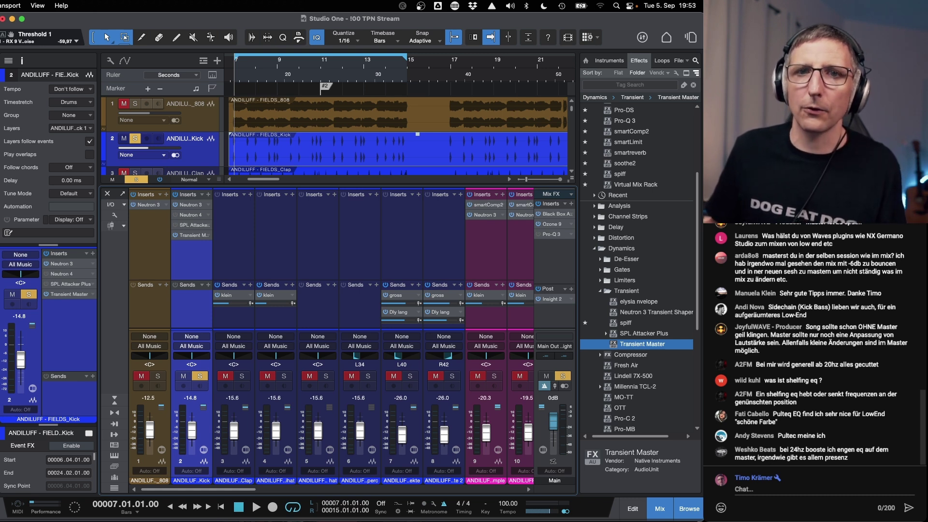
Switch to the Stream Text.txt notes and add the sub-points "- Sidechaining" and "- Multibandkompression" below the Timing line.
mouse_move(325, 521)
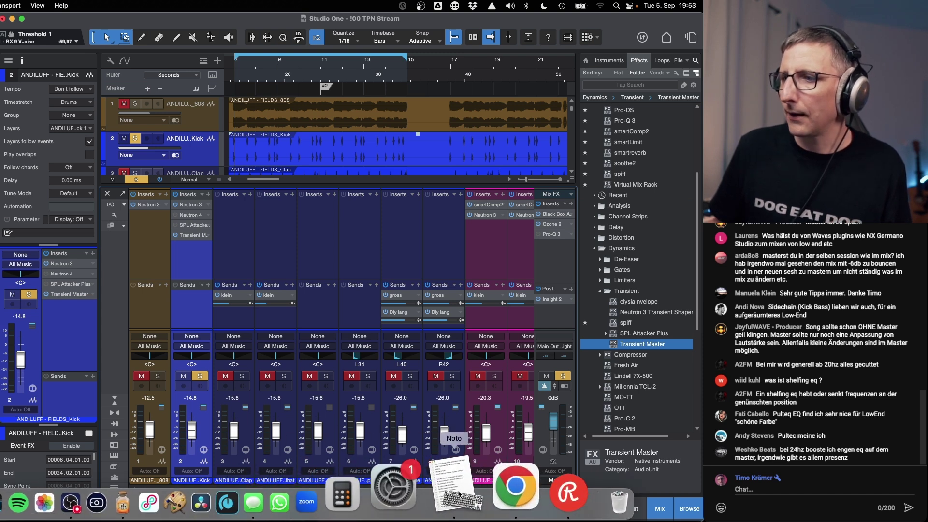
click(456, 489)
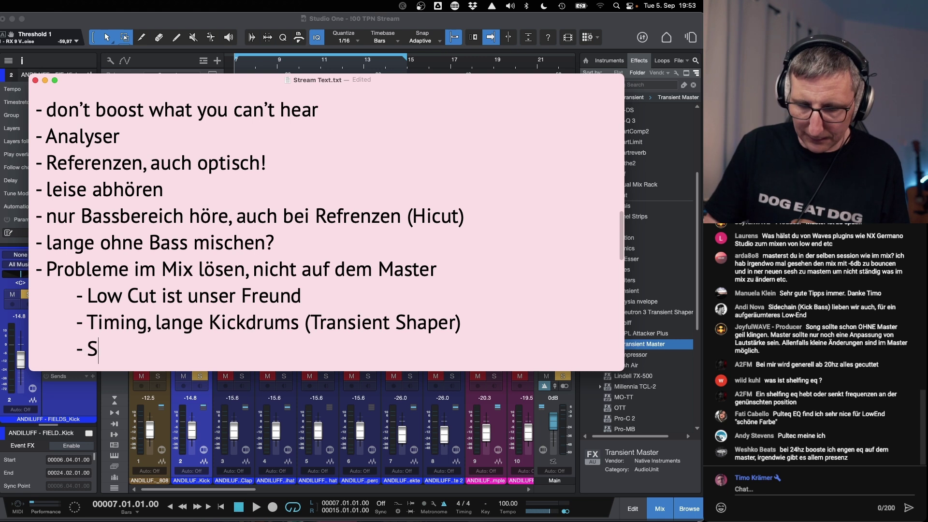
text(idechaining)
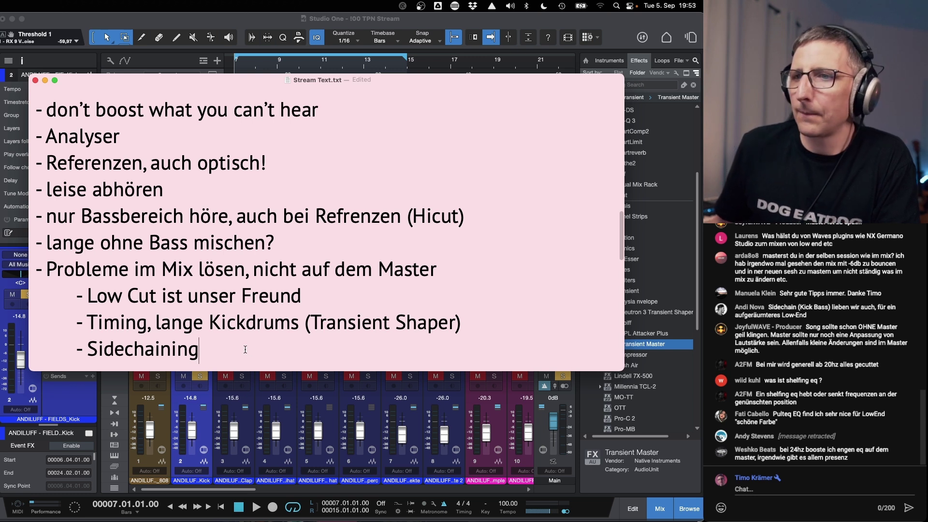
key(Return)
text(- )
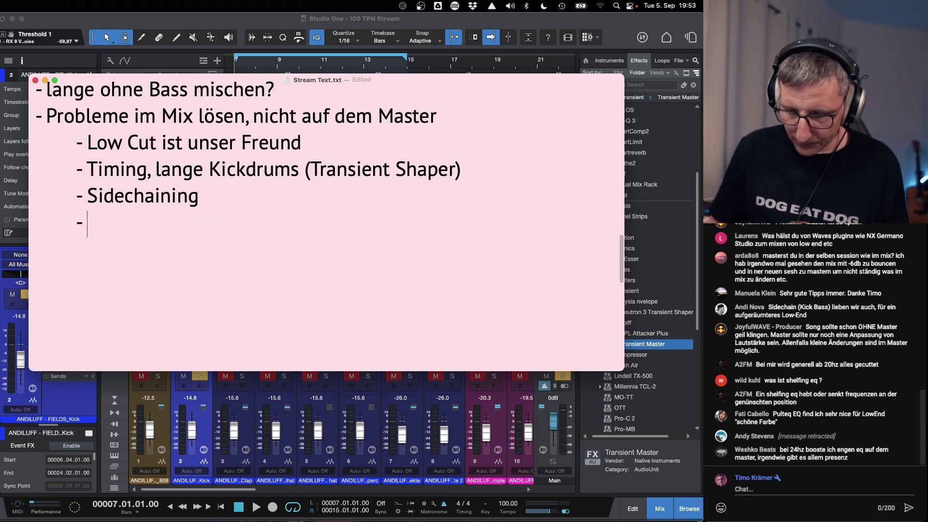
text(Multibandkompression)
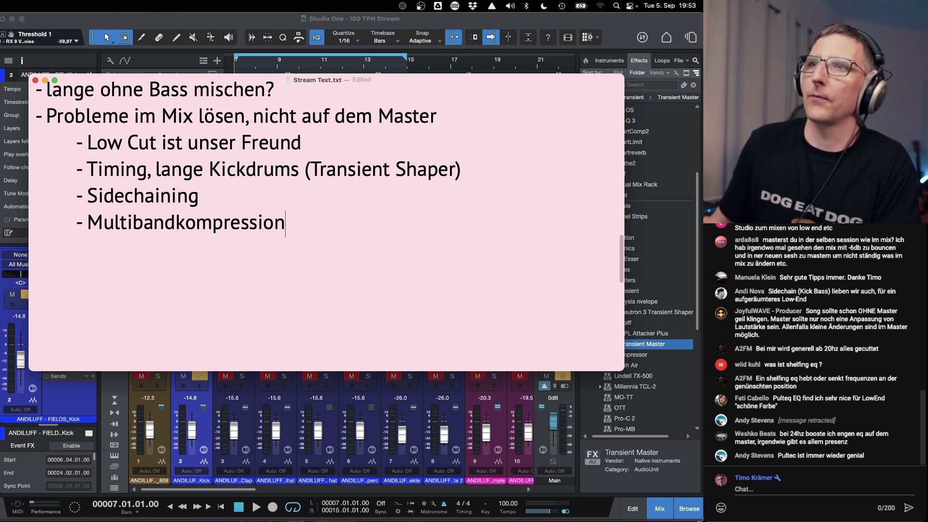
Return to Studio One, add a Compressor module to the Kick's Neutron 3, and split off a separate low band.
click(309, 29)
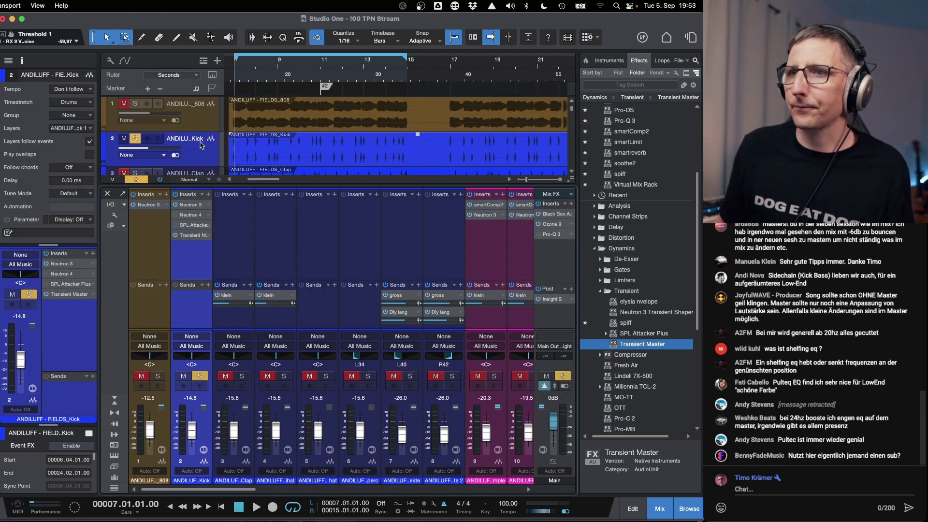
click(189, 205)
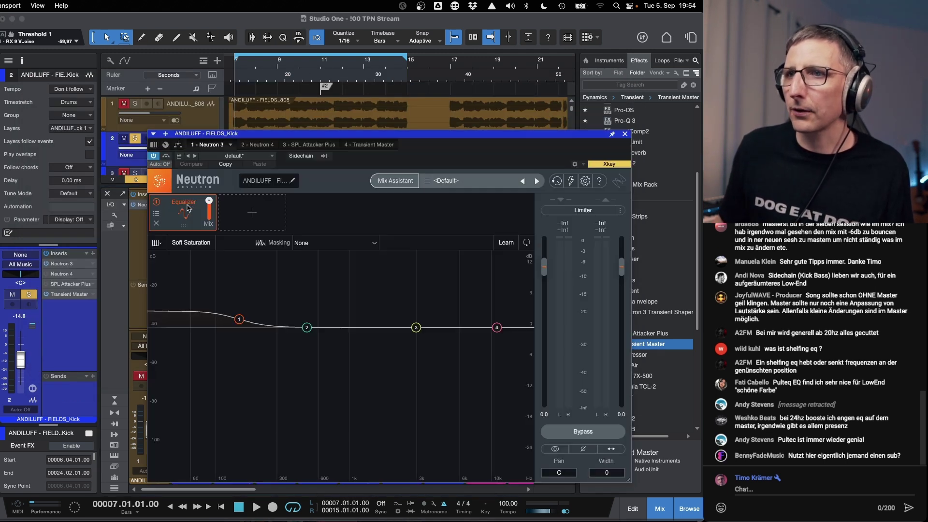
click(252, 211)
click(261, 233)
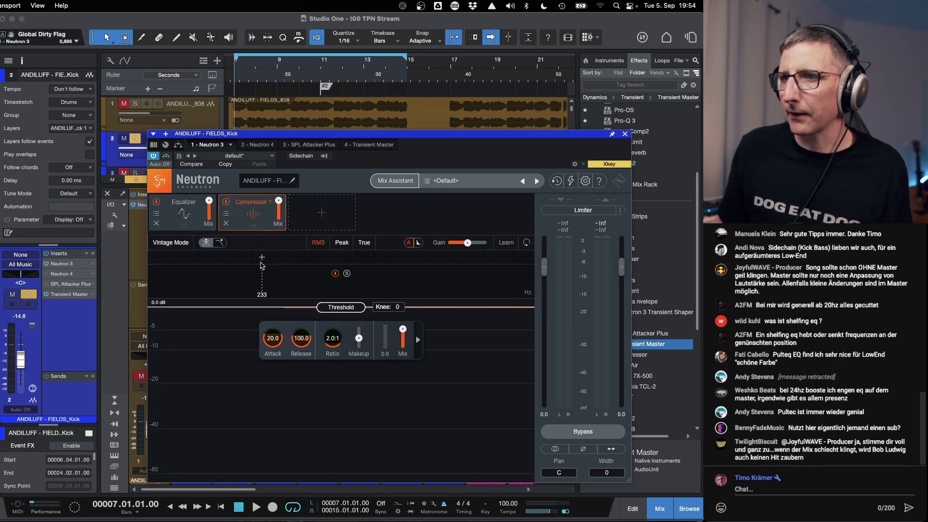
click(253, 261)
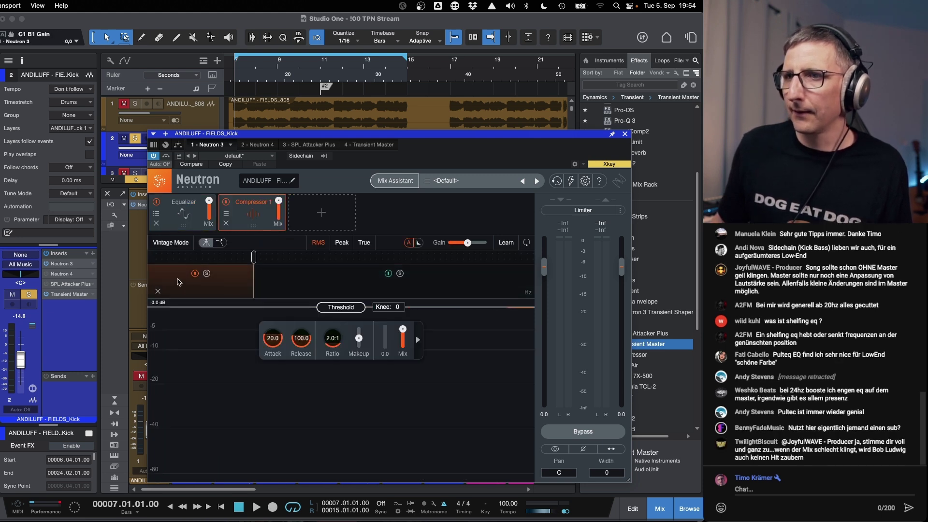
drag(331, 339, 337, 377)
Open the 808 track's Neutron 3, add a Compressor module, and split off a separate low band.
drag(231, 133, 224, 138)
click(206, 124)
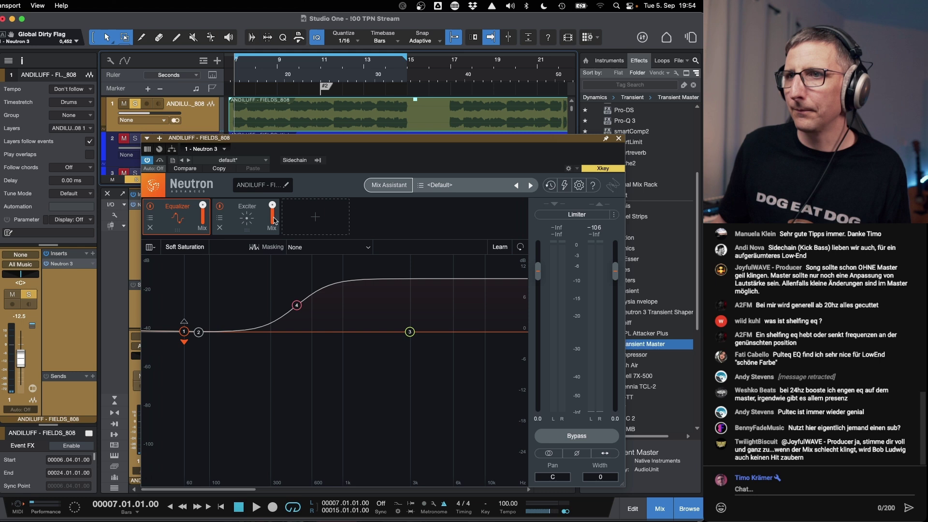
click(319, 219)
click(318, 236)
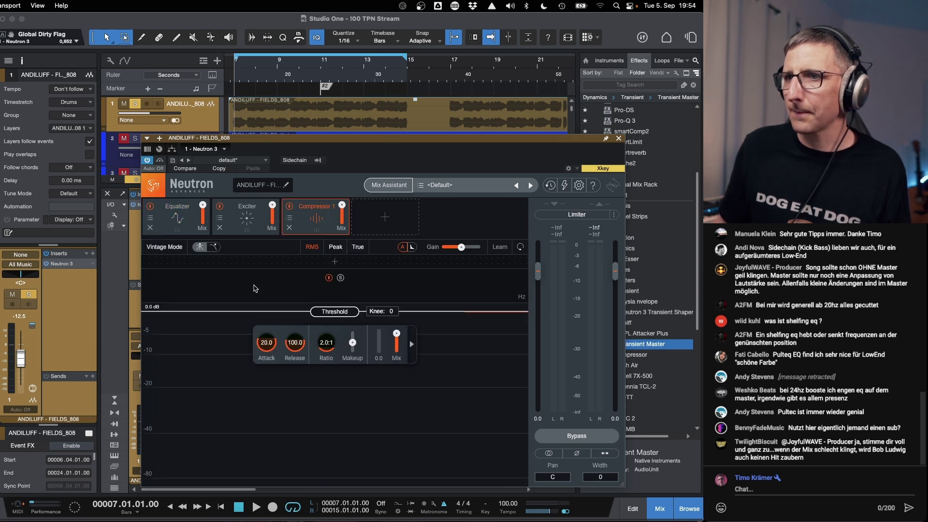
click(242, 263)
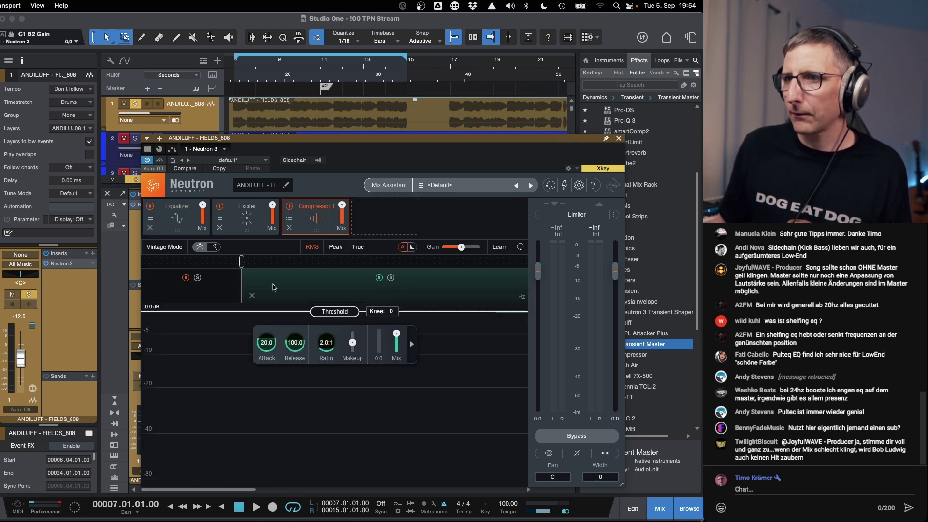
During 808 playback, set the compressor's low band to a -21.9 dB threshold and 7.8:1 ratio, stop, and lower the crossover slightly.
key(space)
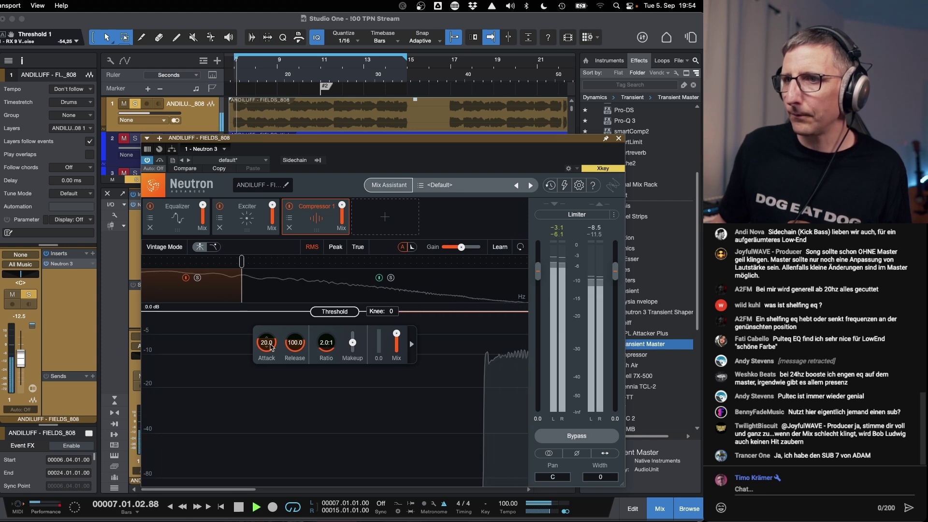
drag(333, 313, 332, 396)
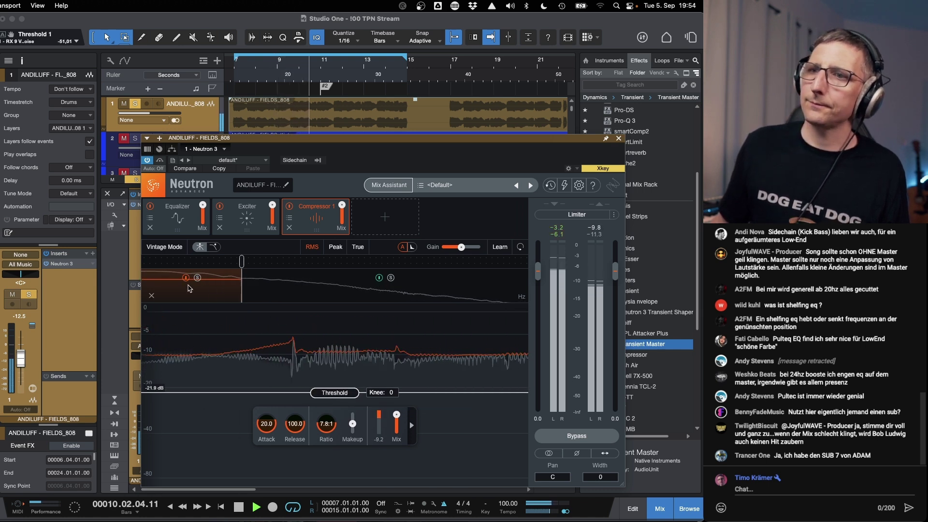
key(space)
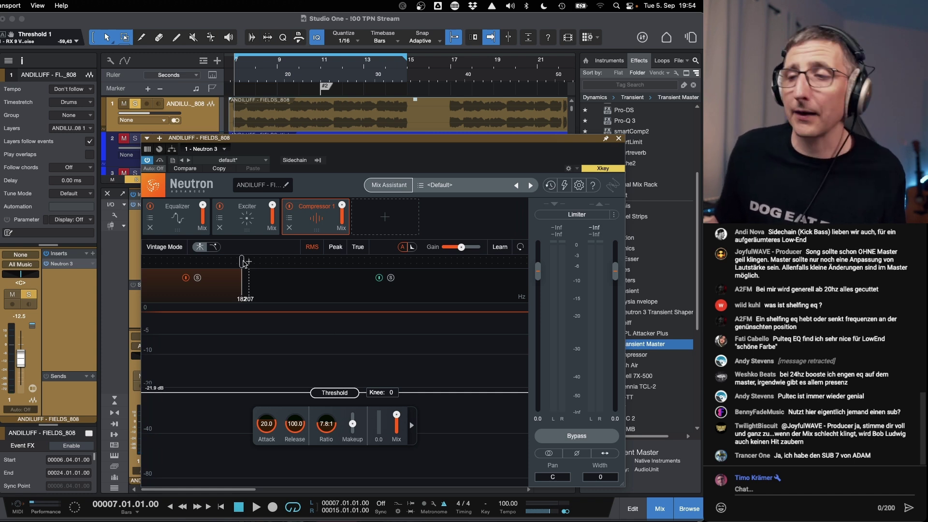
drag(243, 261, 239, 261)
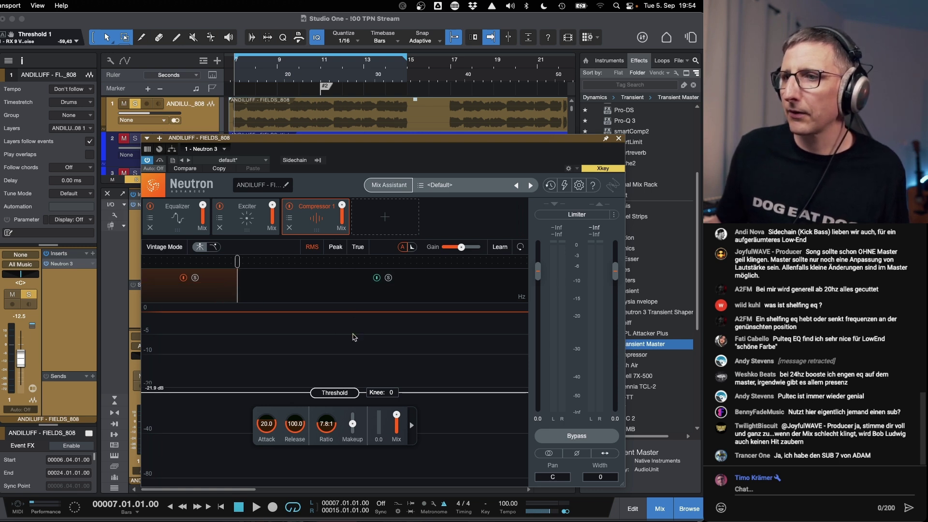
Play the 808 while examining its spectrum in Neutron 3's Equalizer, and stop playback.
click(185, 217)
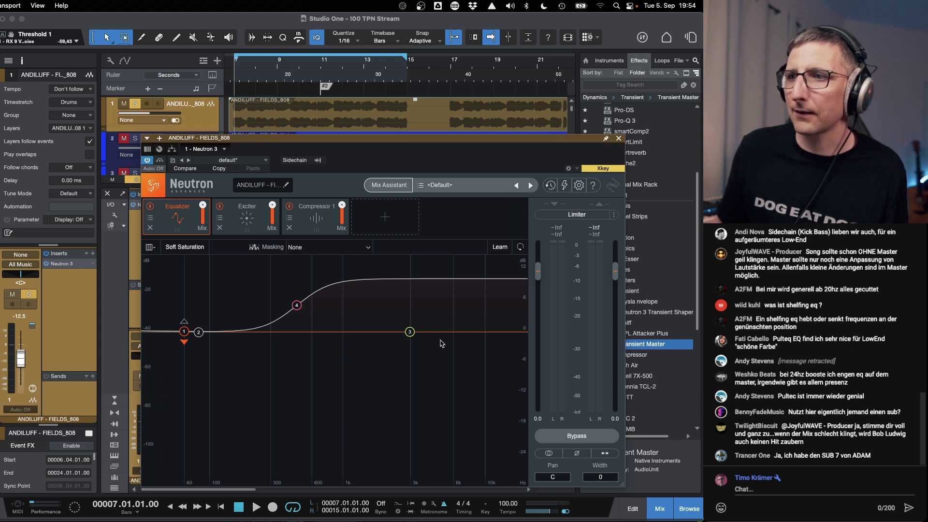
key(space)
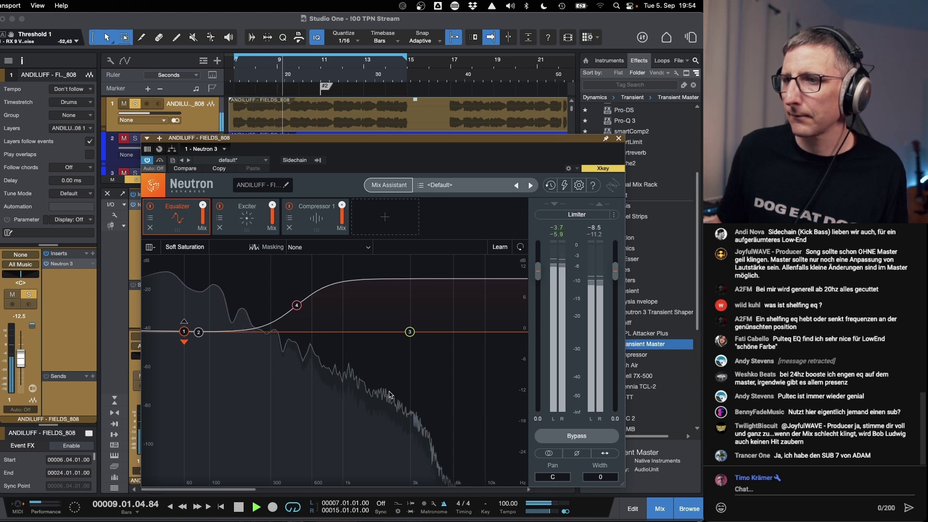
key(space)
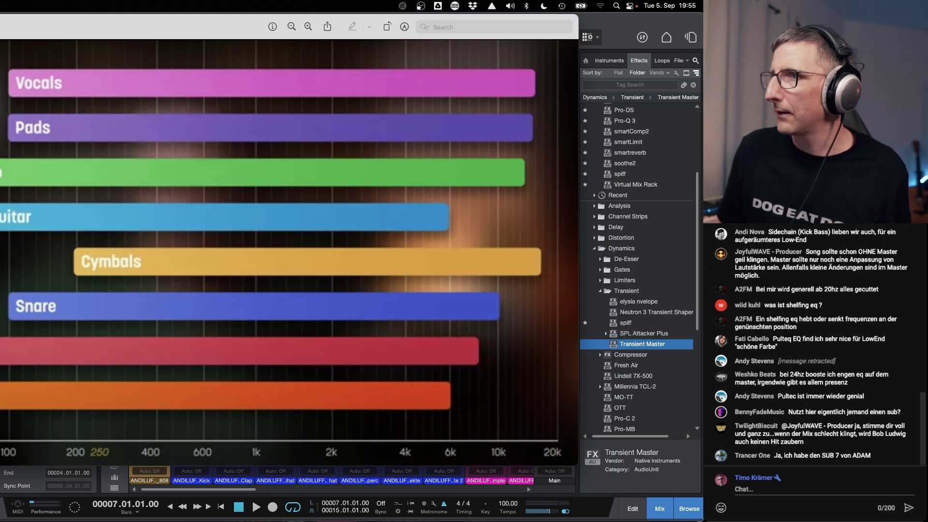
Switch to the Frequenzbereiche chart, mark the ranges around 2 kHz and 200 Hz across the instruments, and close it.
drag(164, 32, 279, 46)
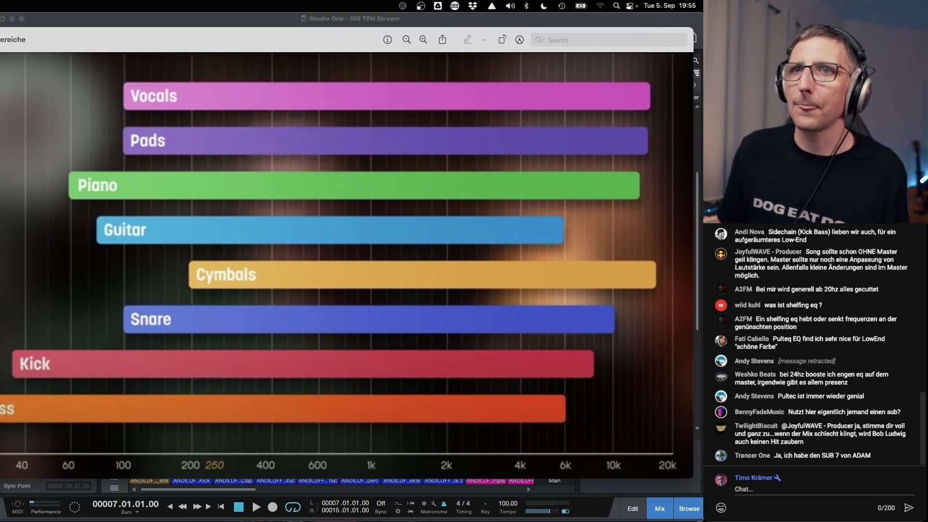
drag(0, 27, 13, 50)
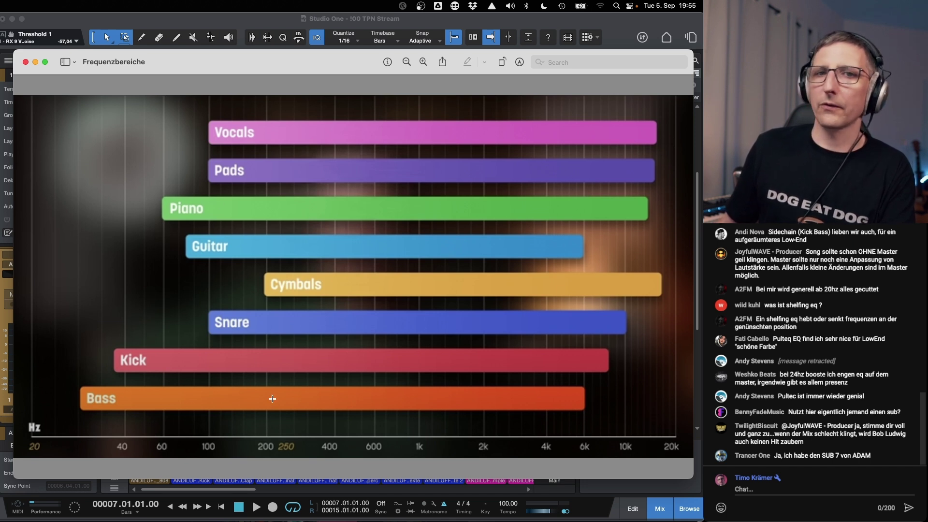
drag(298, 62, 283, 60)
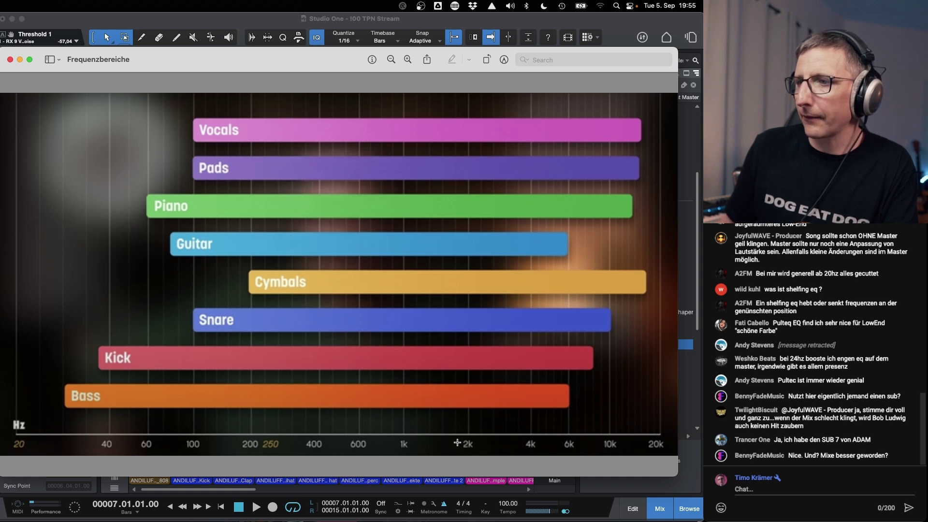
drag(427, 109, 501, 418)
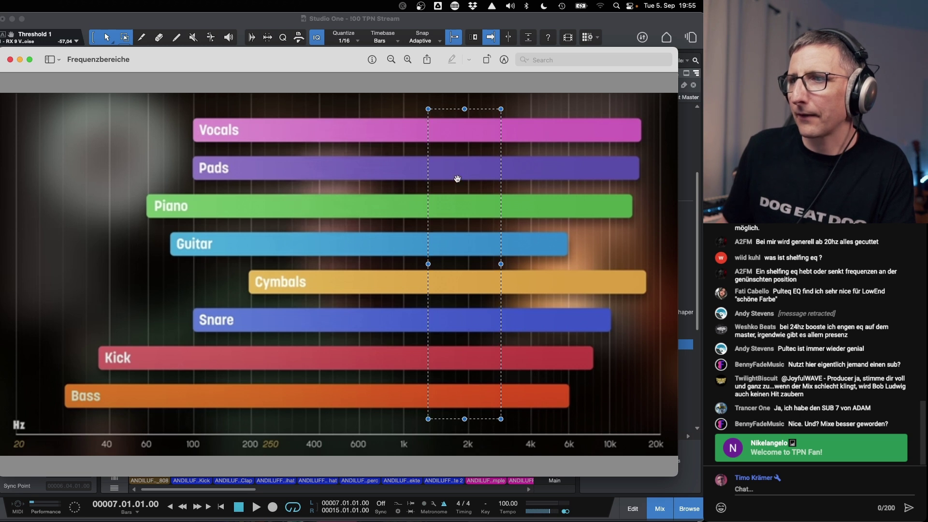
drag(262, 422, 243, 102)
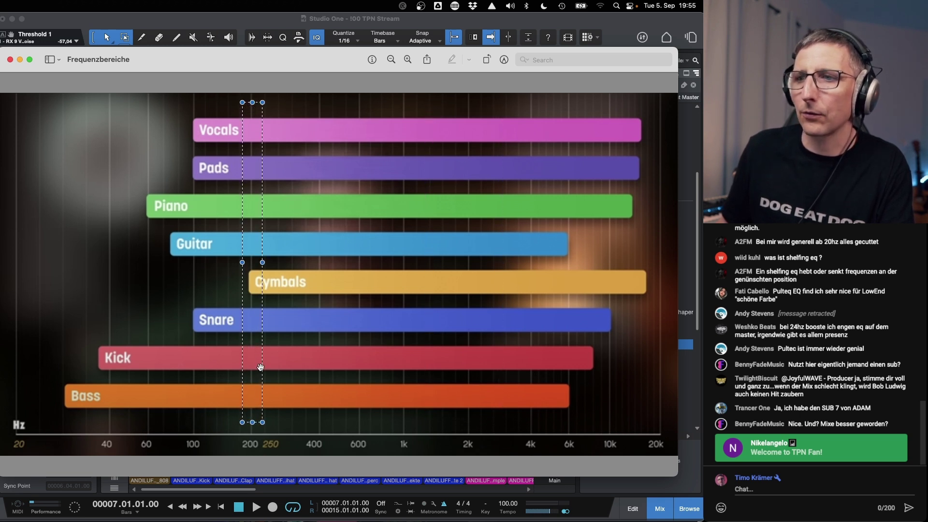
click(155, 270)
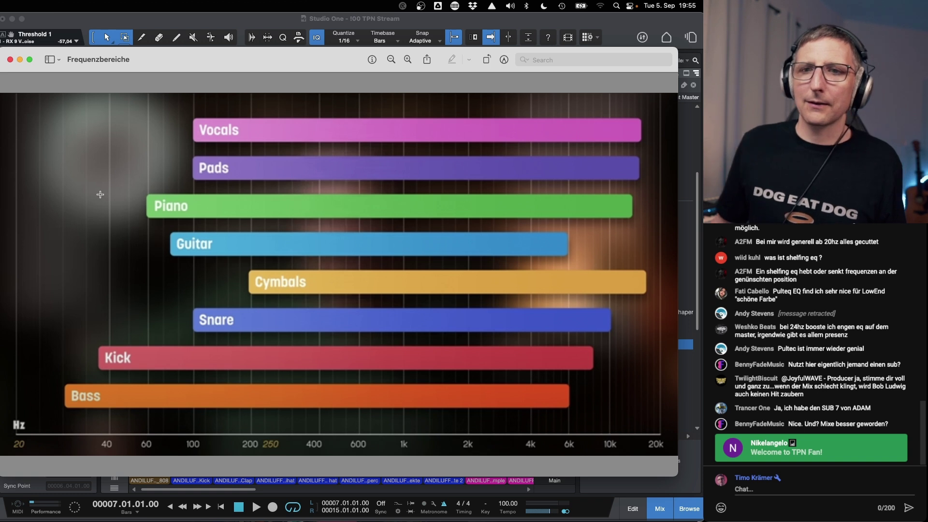
click(10, 61)
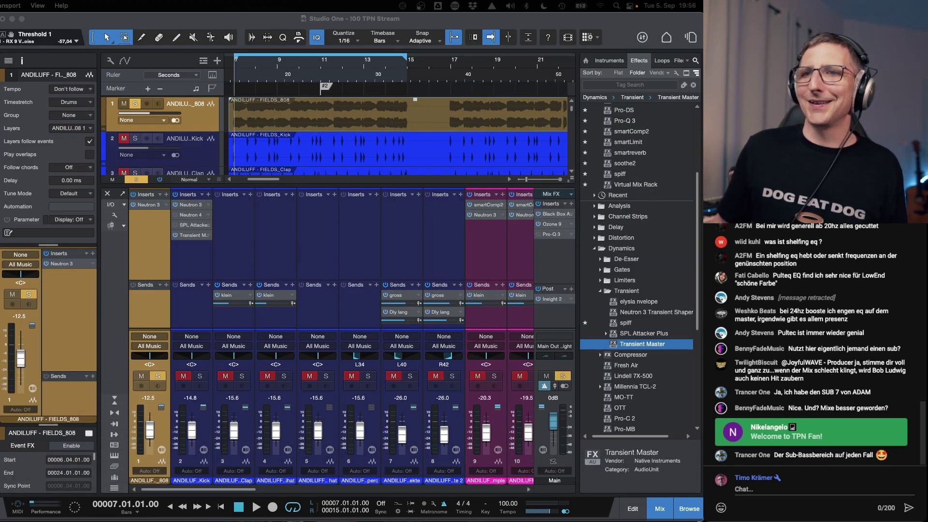
Return to Studio One, close the 808's Neutron 3 window, and enlarge the 808 track in the arrangement without mixer or browser.
click(211, 114)
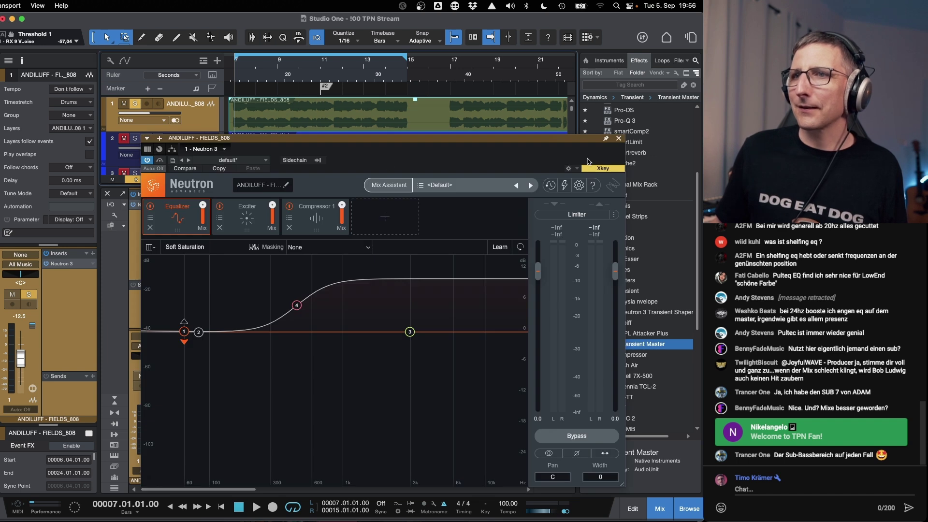
click(619, 139)
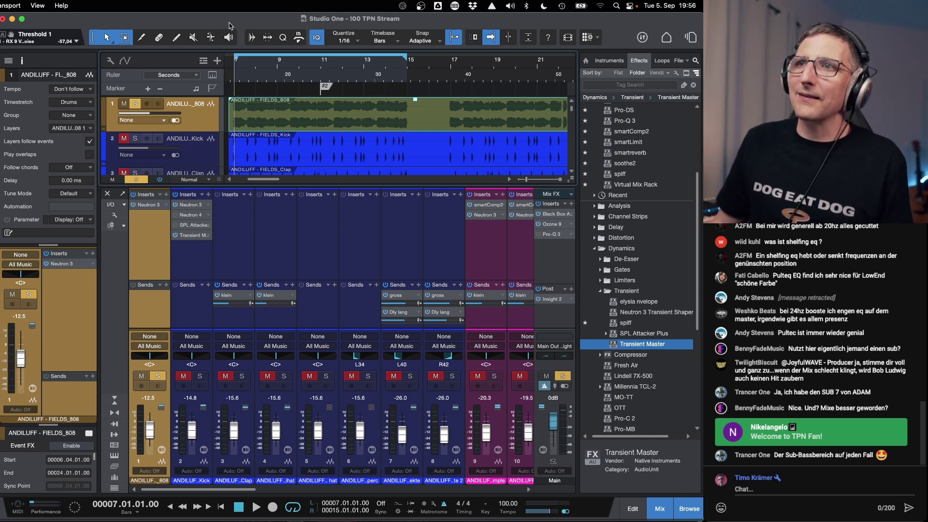
key(F3)
drag(202, 132, 183, 230)
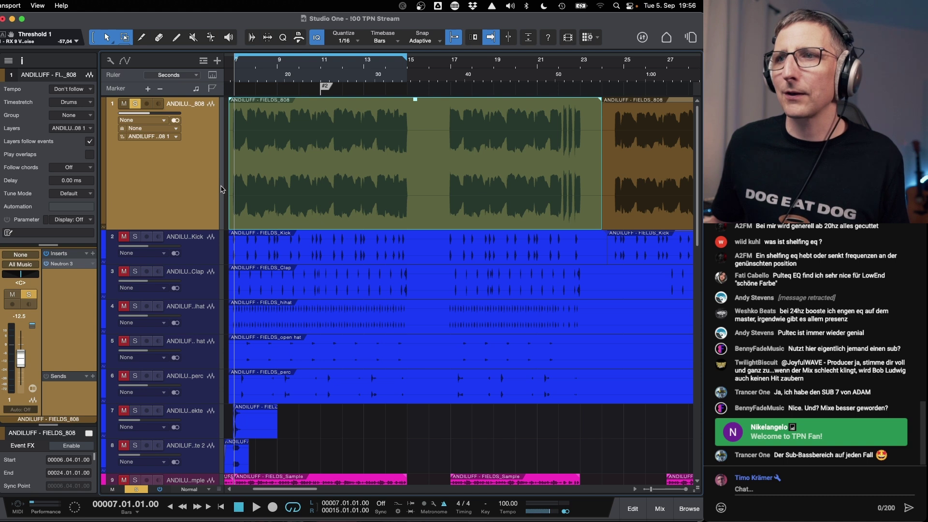
Clear the effects browser search, hide the mixer and browser, and enlarge the 808 track's height further.
key(F3)
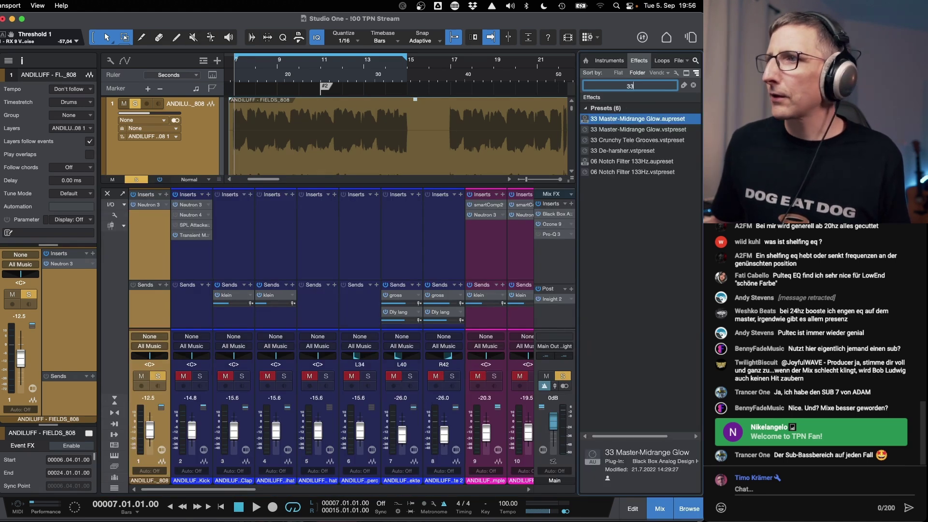
click(694, 86)
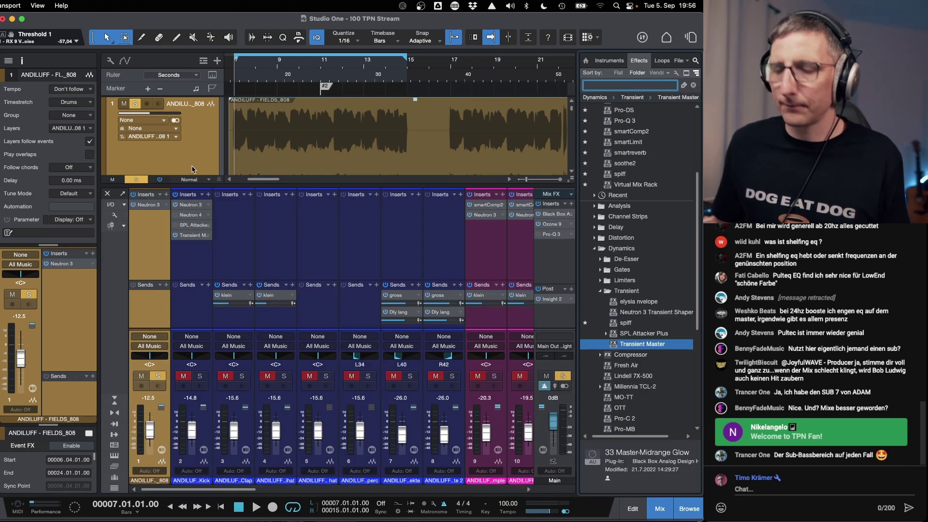
key(F5)
key(F3)
key(F5)
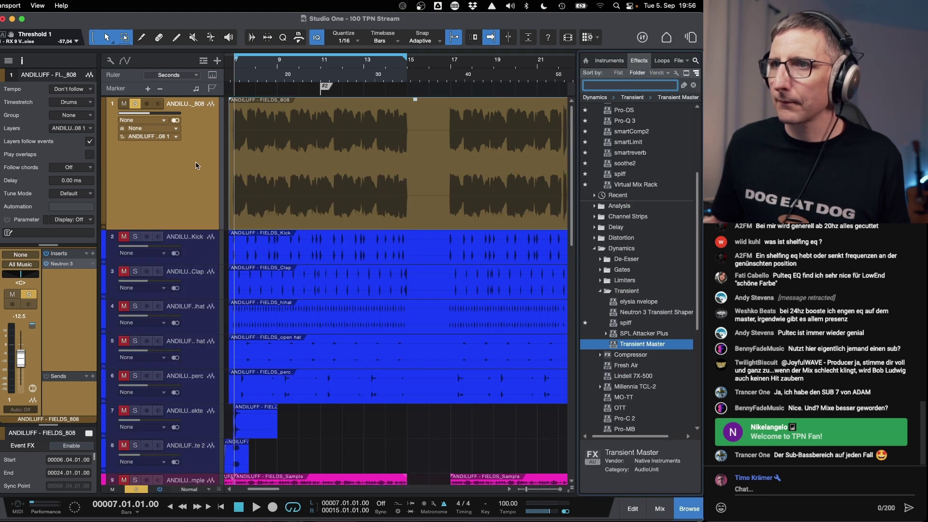
key(F5)
key(F3)
key(F3)
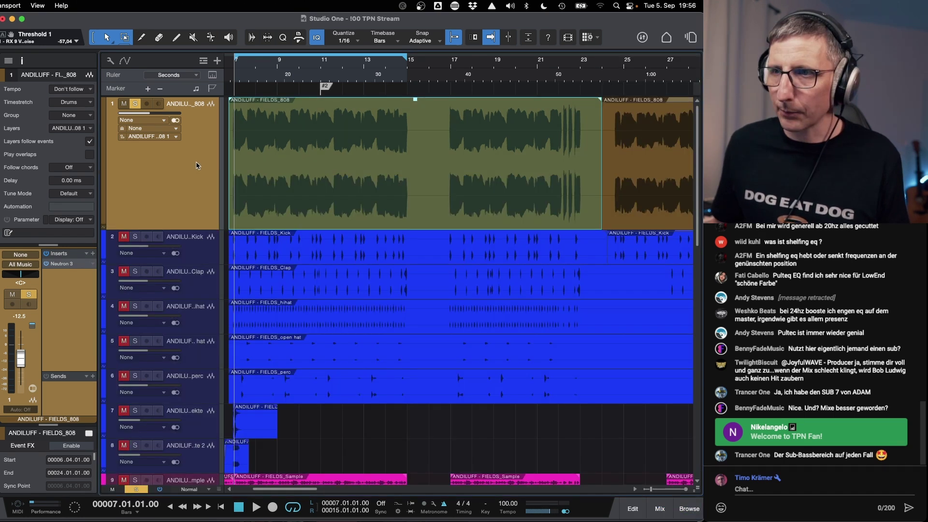
drag(195, 230, 189, 300)
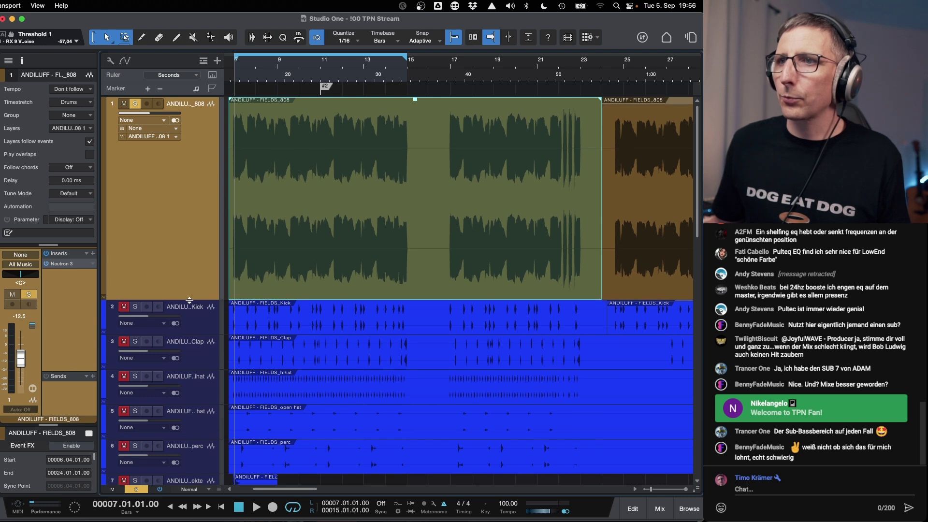
key(F3)
key(F5)
text(3)
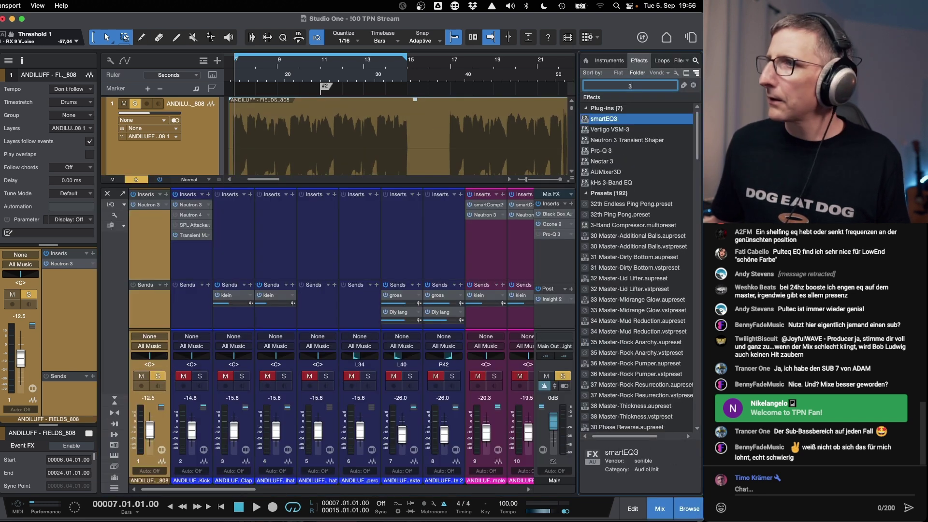
click(693, 85)
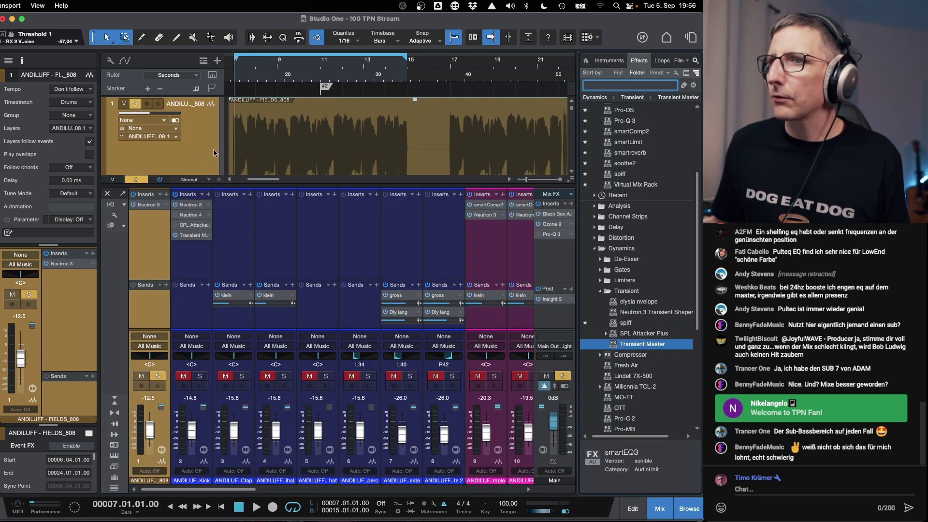
key(F3)
key(F5)
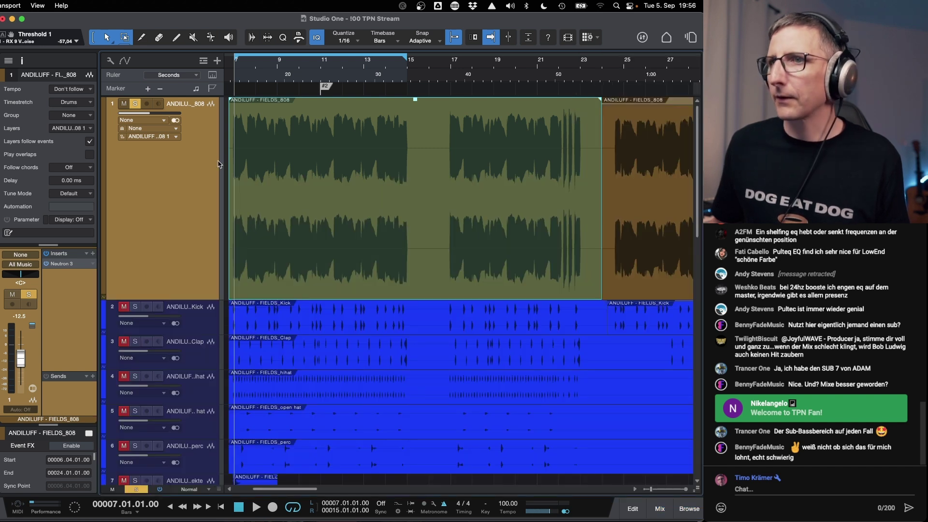
Split the 808 event at 7.03.03, where the second kick hits.
key(e)
key(e)
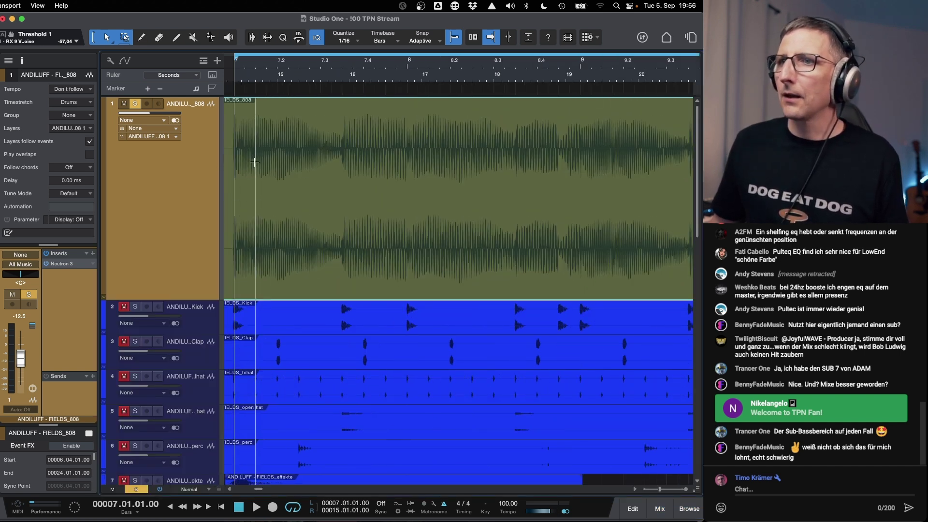
key(w)
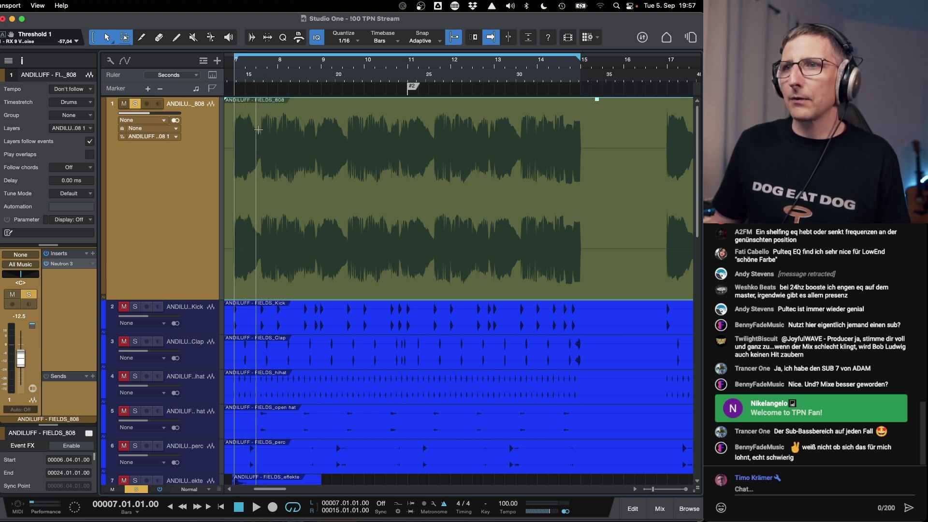
key(e)
click(289, 136)
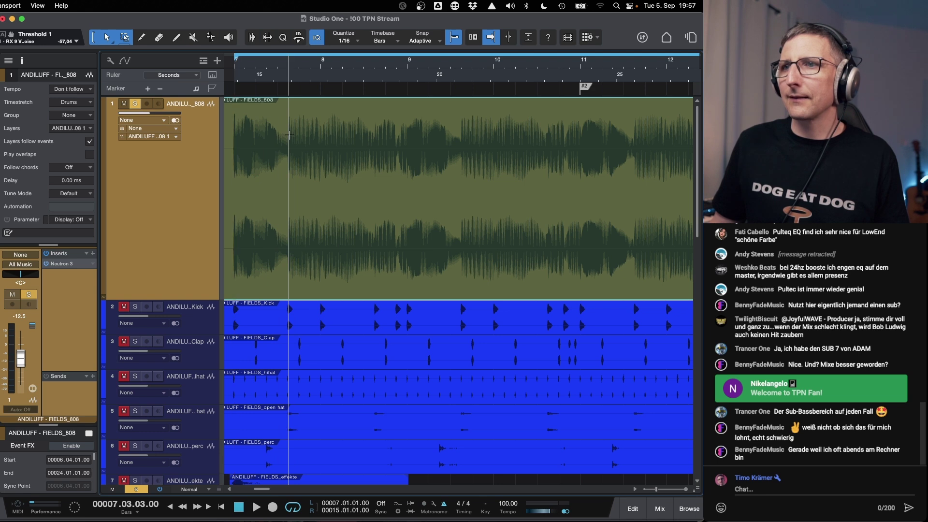
key(alt+x)
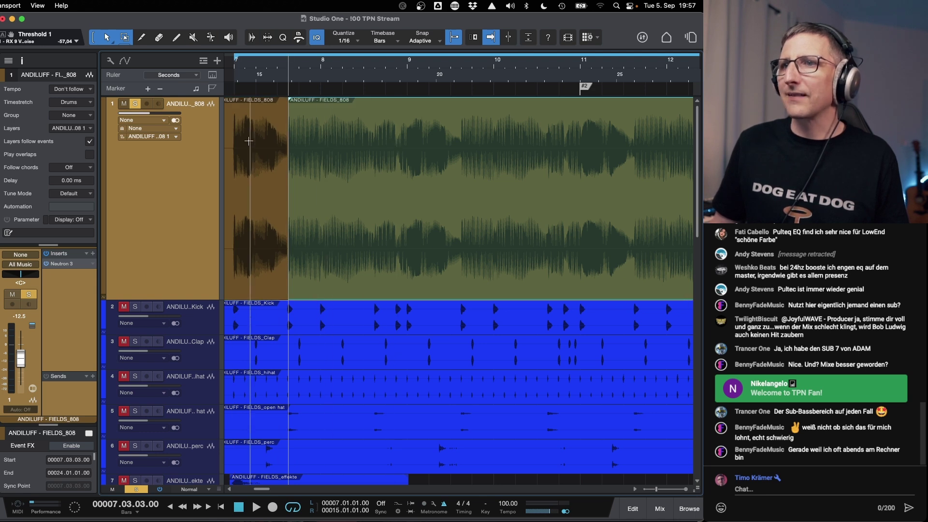
Play from bar 7 and split the 808 event at 8.01.01, 8.03.03 and 9.01.01, stopping playback at the last cut.
click(236, 74)
key(space)
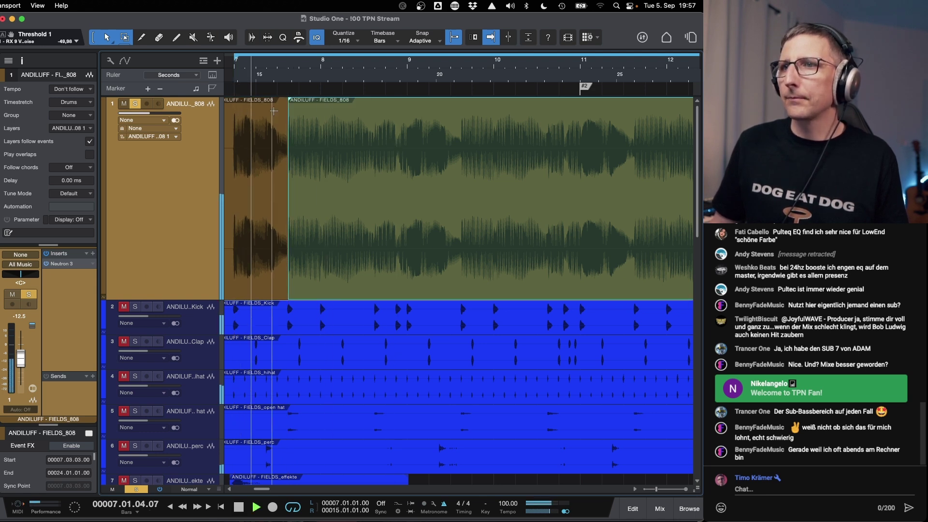
alt+click(320, 131)
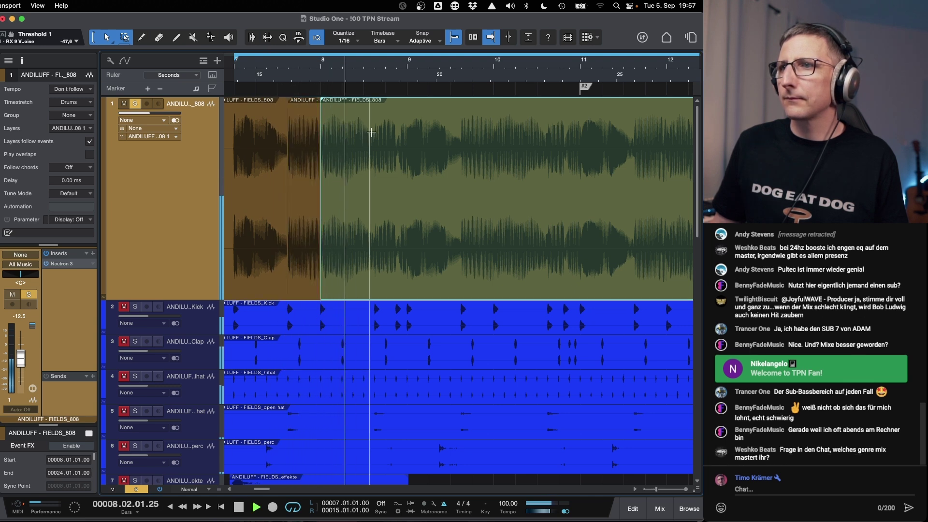
alt+click(376, 133)
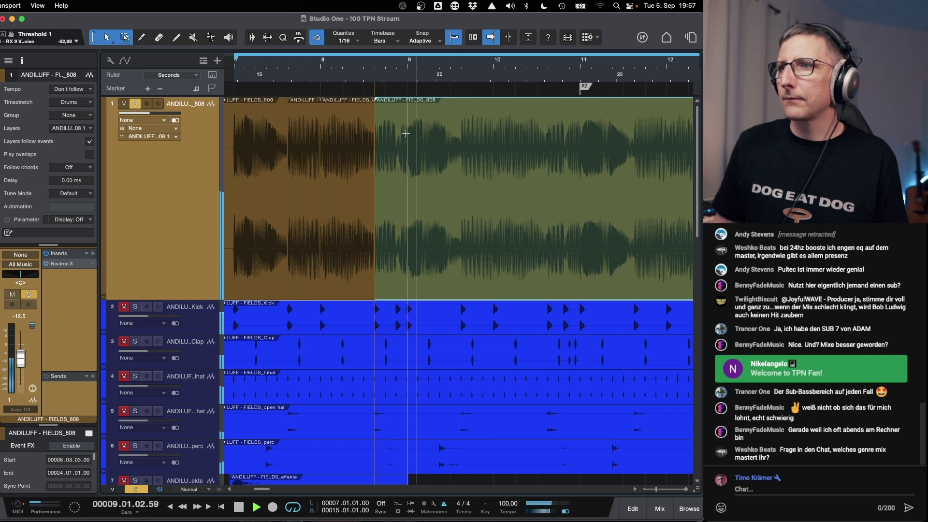
alt+click(408, 133)
key(space)
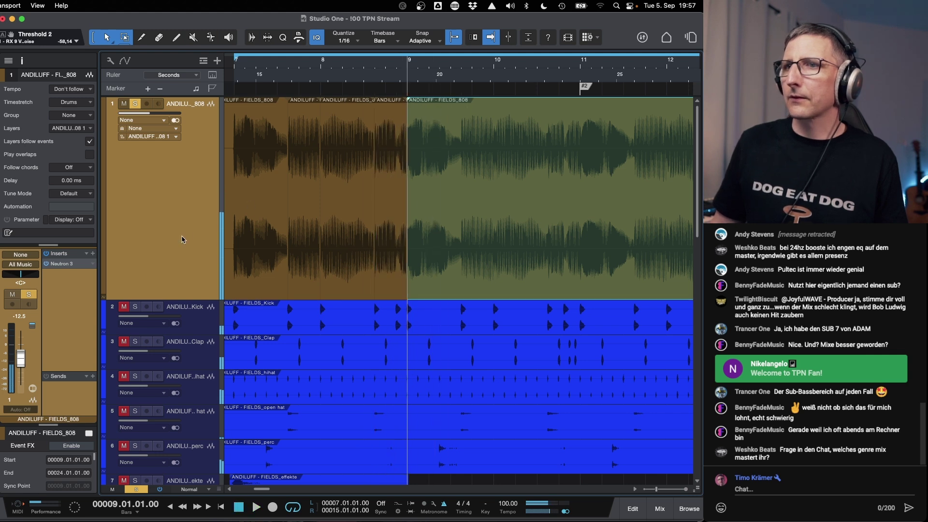
Duplicate the 808 track together with its events, and delete the copied events from bar 7 up to bar 24.
right_click(177, 198)
click(225, 272)
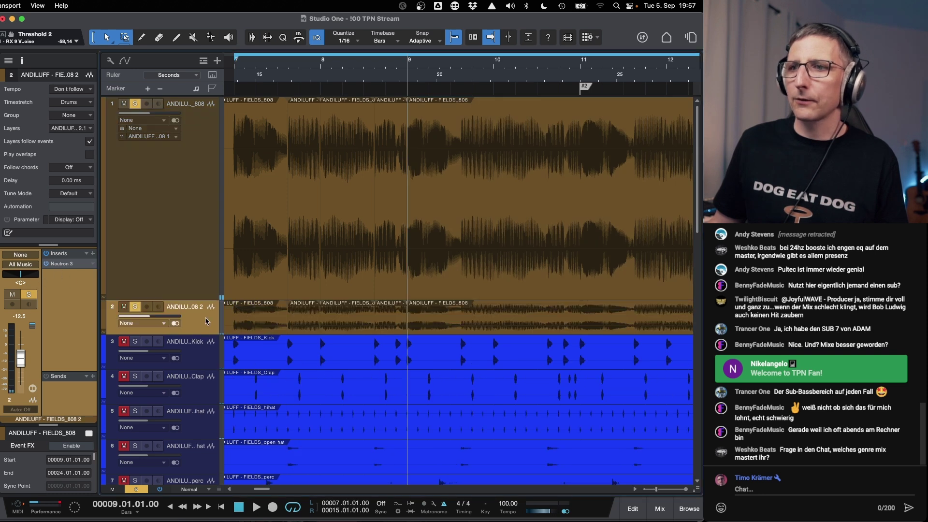
click(253, 327)
key(Delete)
key(Delete)
key(Delete)
key(Delete)
key(Delete)
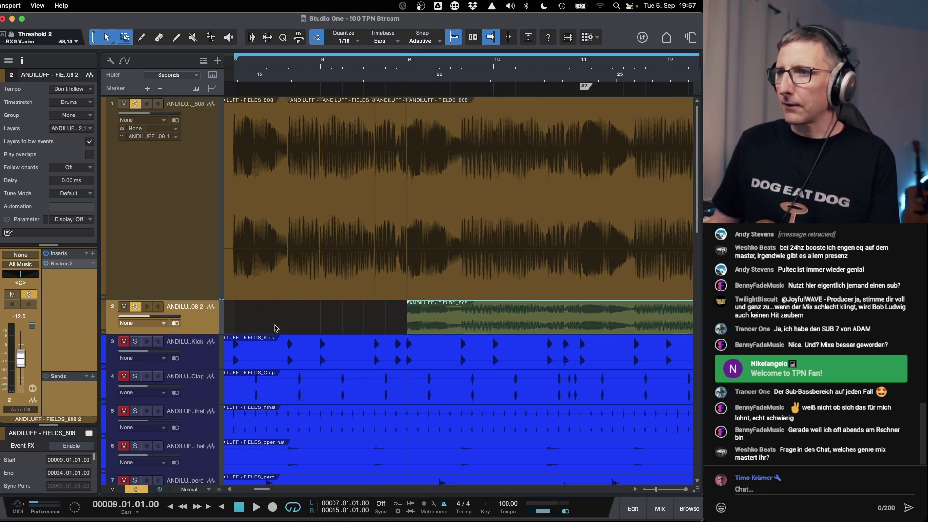
Move the 808 segments starting at 7.03.03 and 8.03.03 onto the duplicate track, keeping their timing.
drag(306, 286, 306, 310)
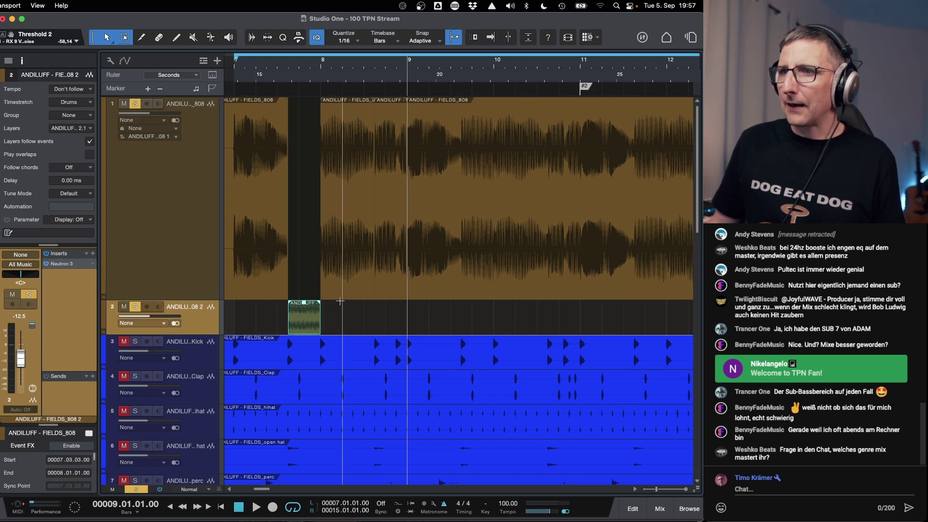
drag(391, 293, 390, 309)
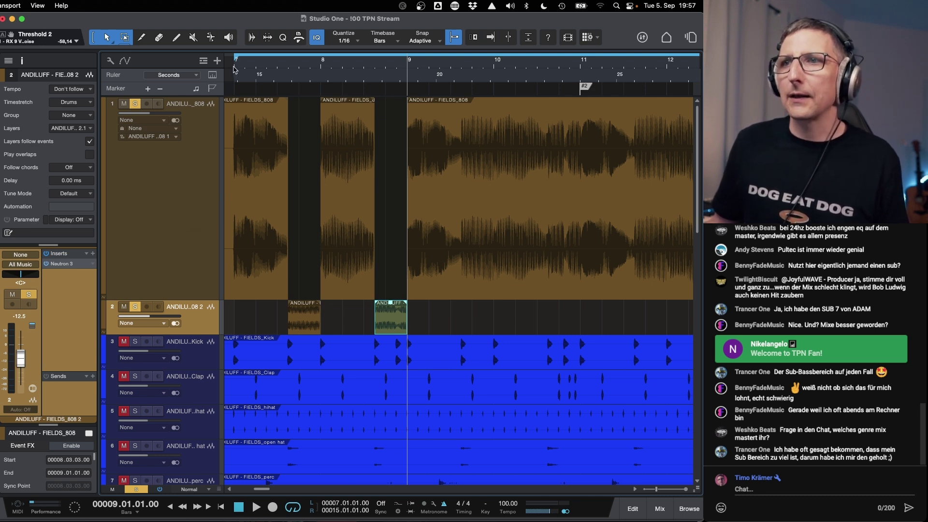
Select the original 808 track, play the divided 808 from bar 7, and return to an overview of the whole song.
click(236, 70)
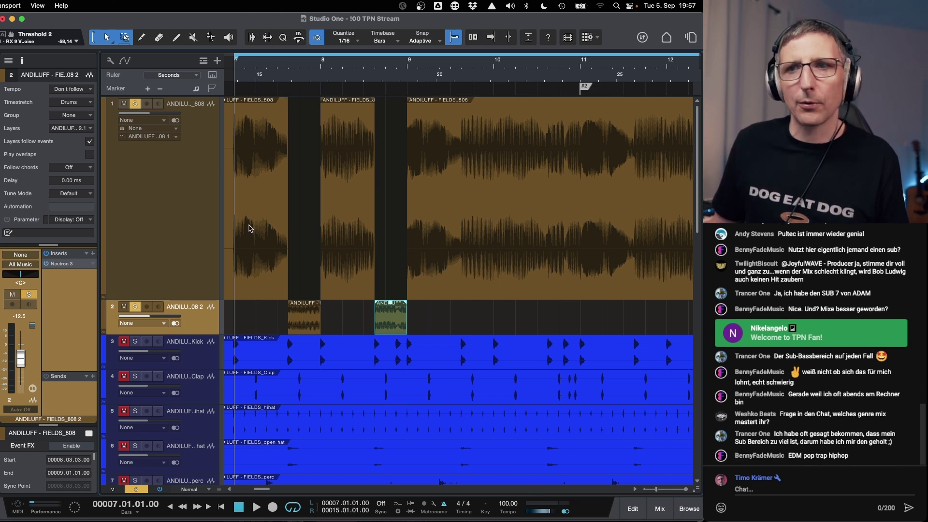
click(197, 226)
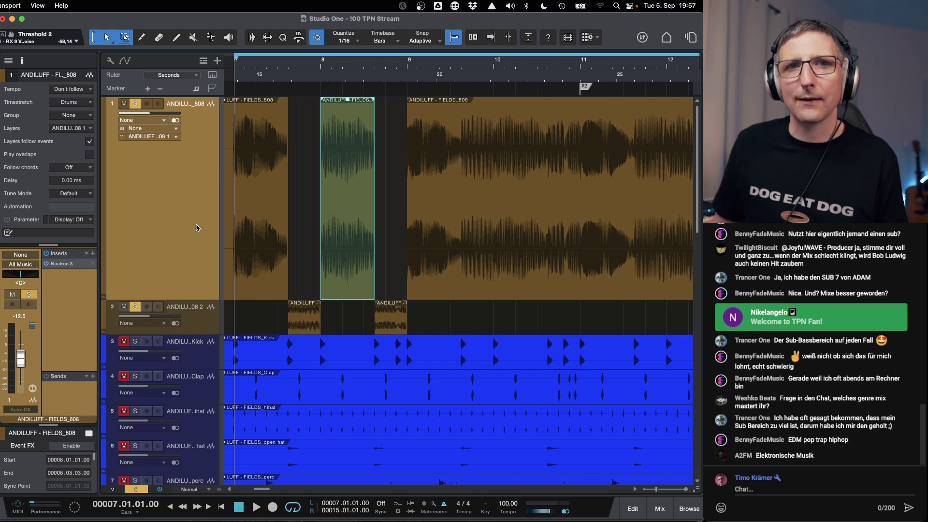
mouse_move(145, 115)
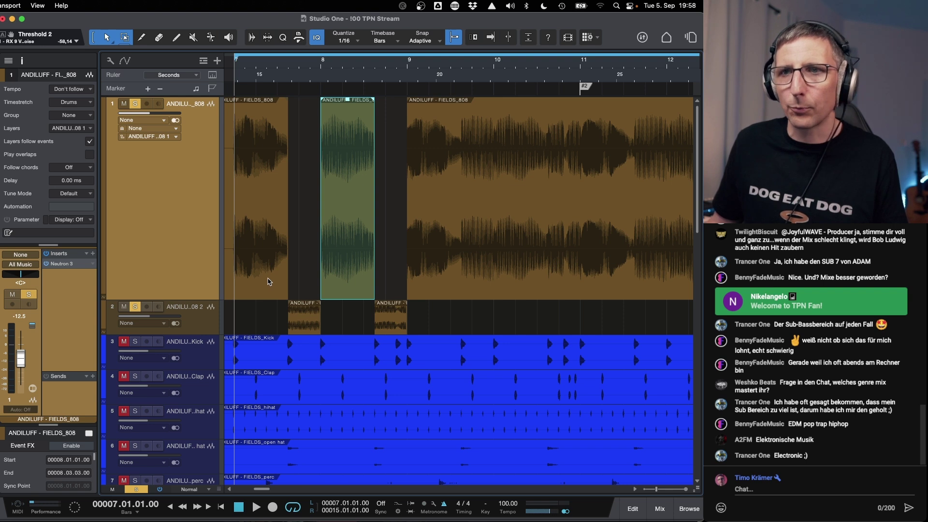
key(space)
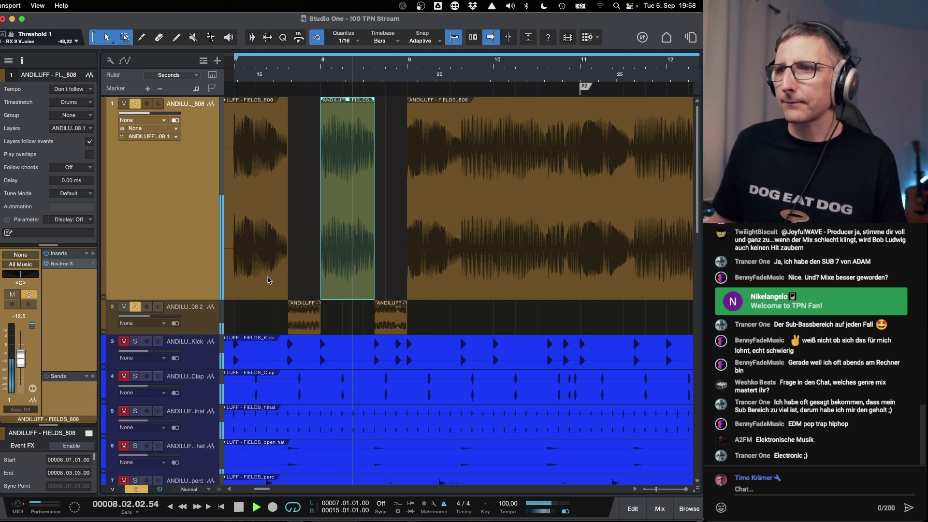
key(space)
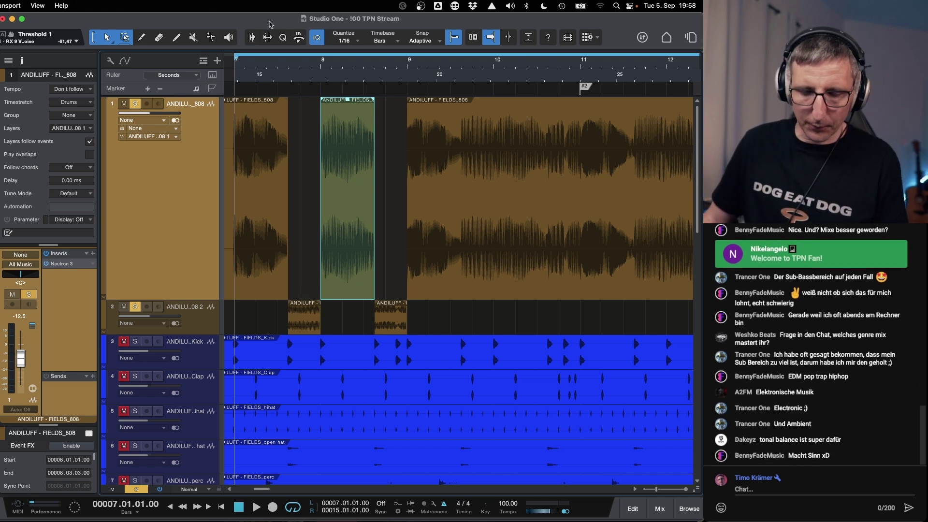
key(z)
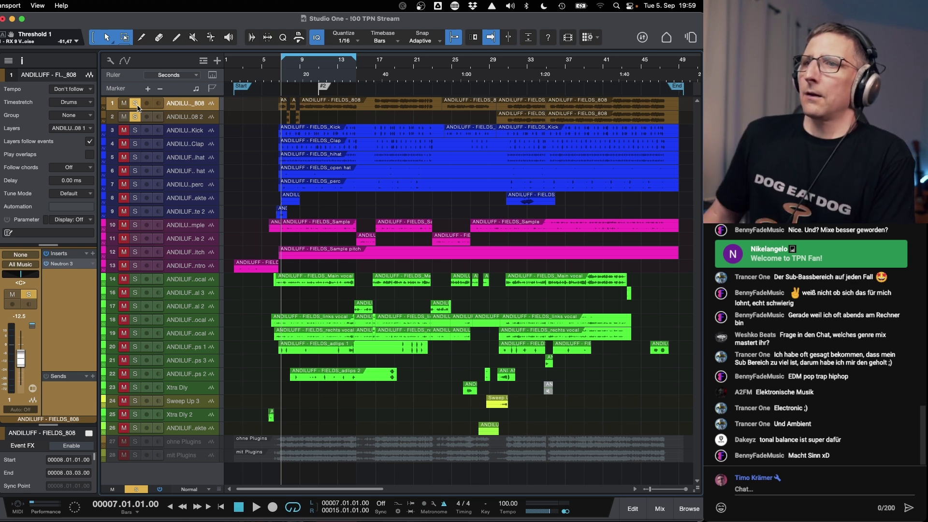
Switch to the Stream Text.txt notes and add the indented point "808s nach Tonhöhen auf eigene Spuren" below Multibandkompression.
mouse_move(484, 521)
click(452, 491)
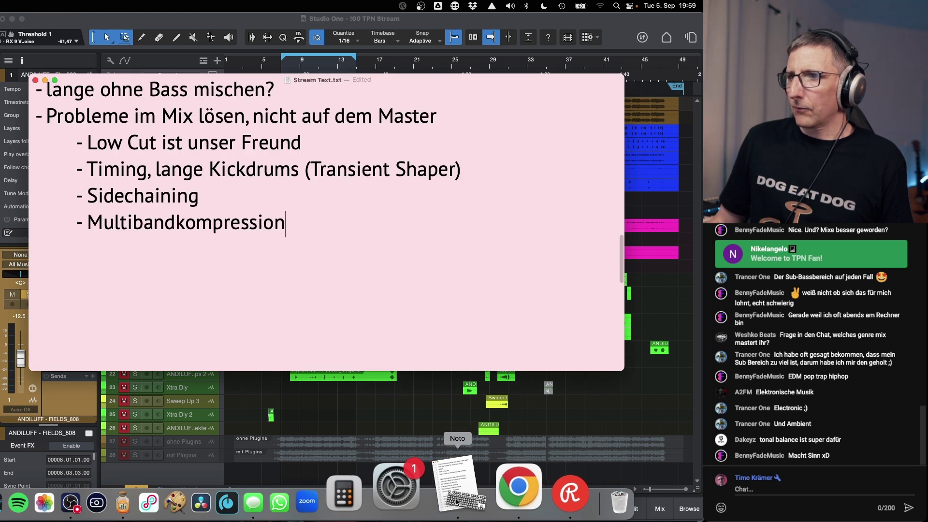
key(Return)
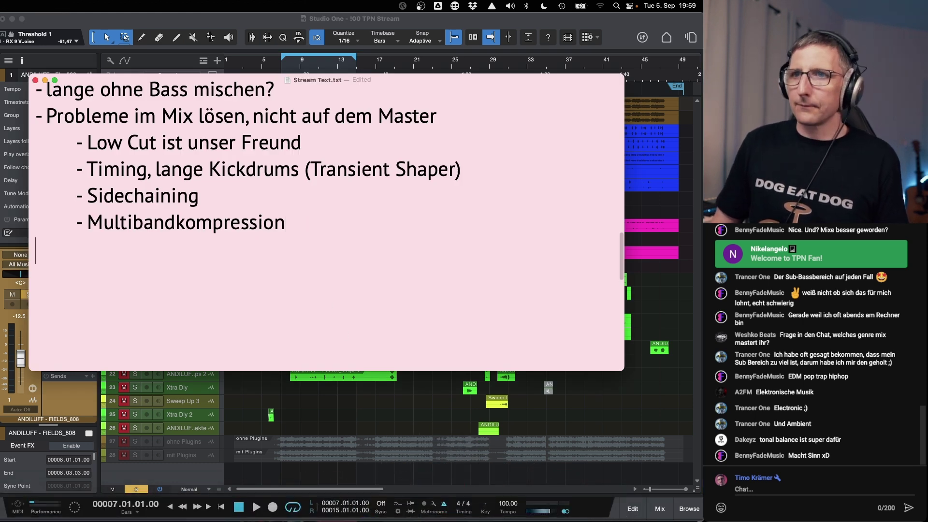
key(Tab)
text(-)
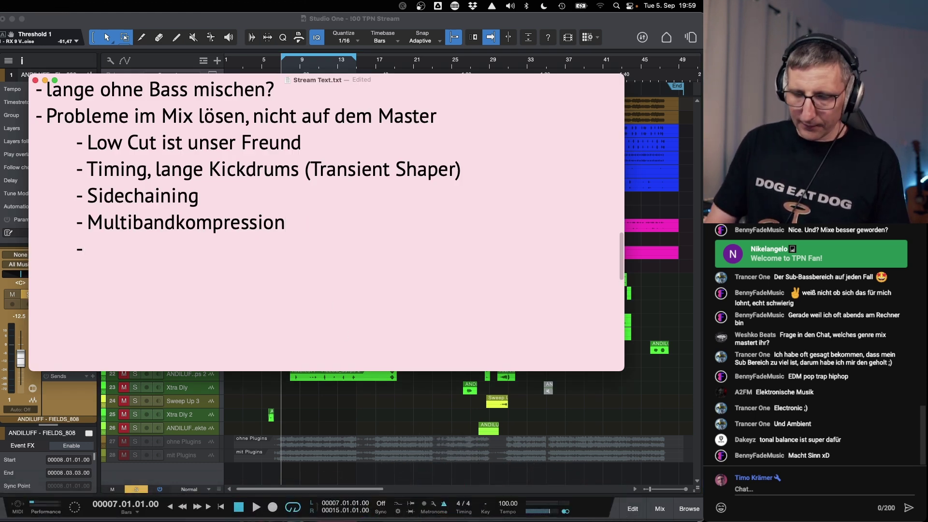
text(808s )
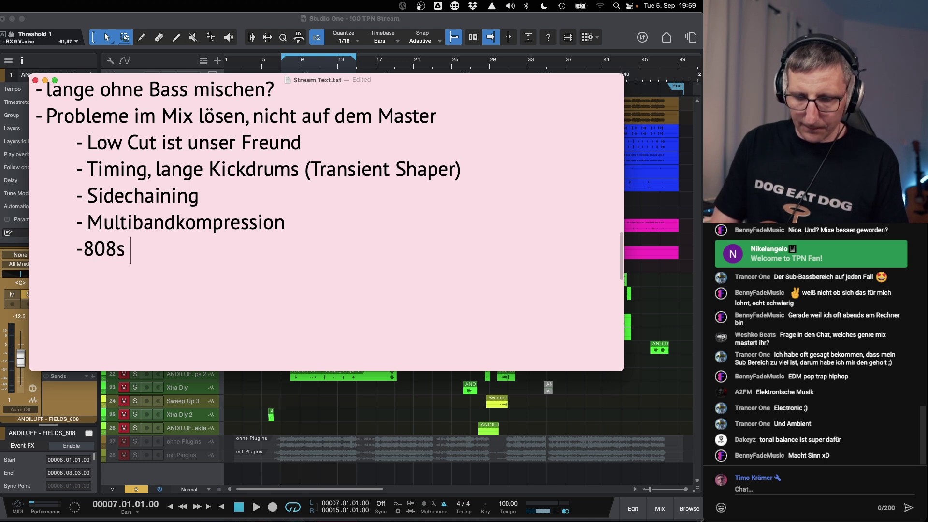
text(nach Tonhöhen)
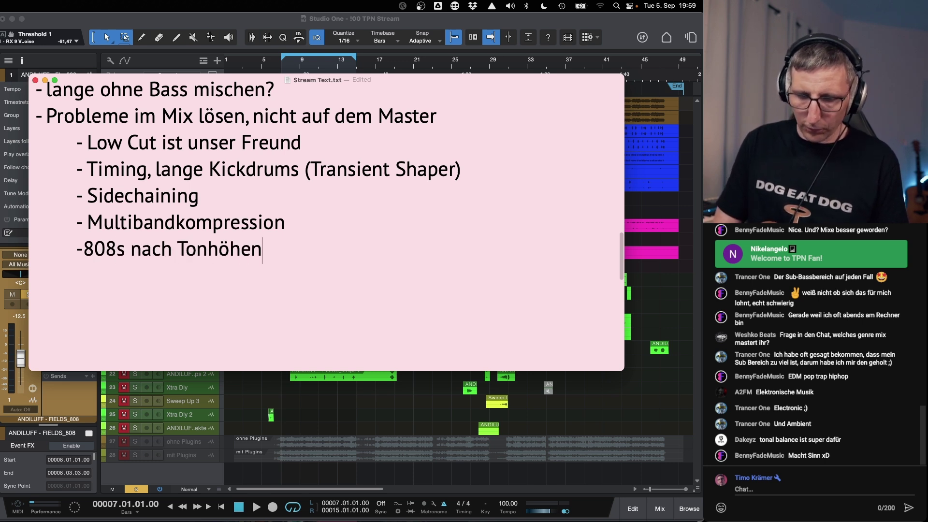
text( auf eigene )
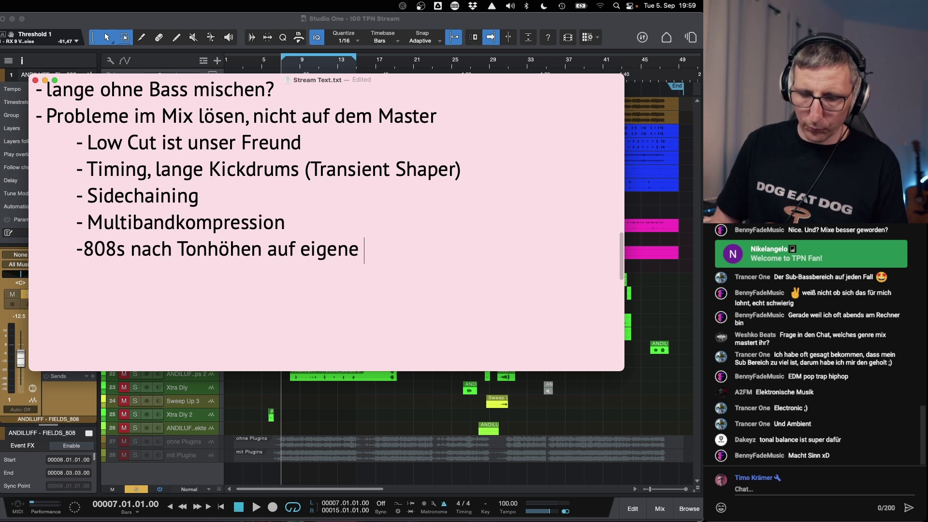
text(Spuren)
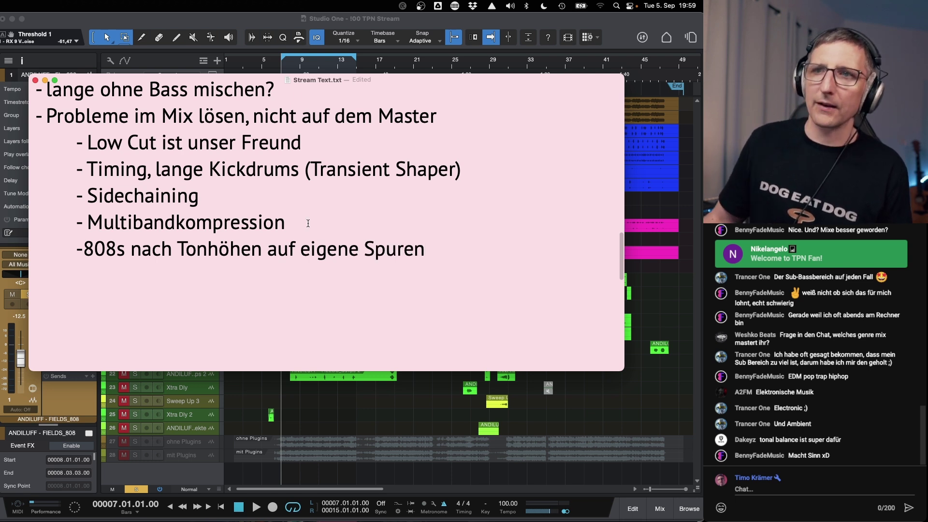
Make the notes window taller and show the tips from "don't boost what you can't hear" through the 808s point.
drag(622, 370, 612, 433)
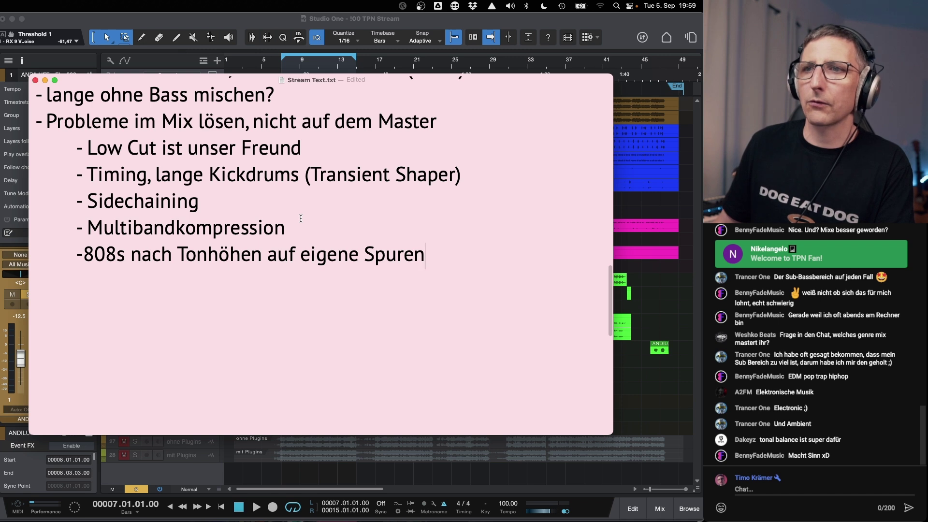
scroll(300, 215, up, 1)
scroll(301, 219, up, 5)
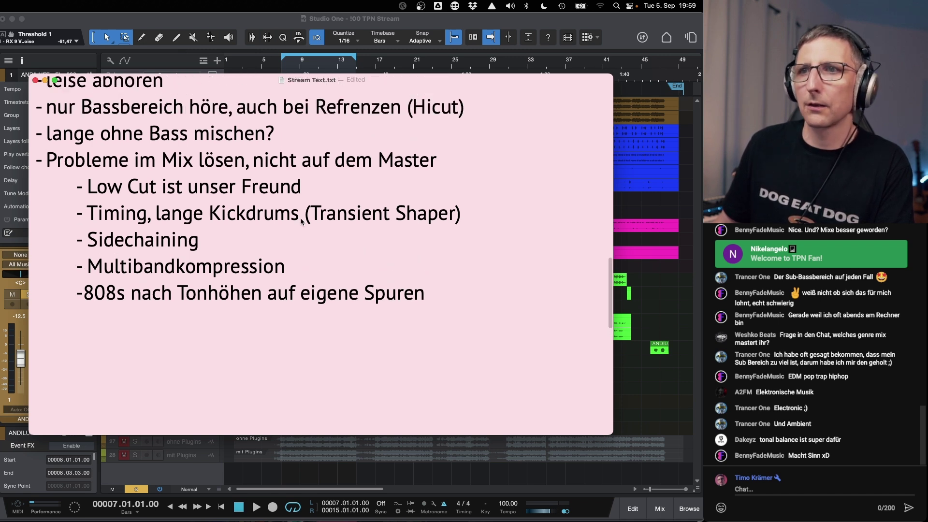
scroll(304, 223, up, 1)
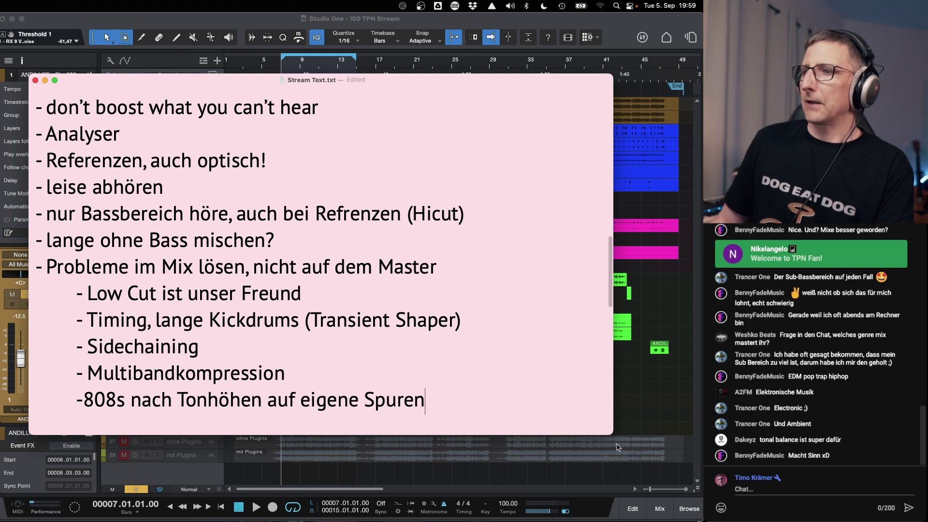
drag(610, 435, 597, 454)
scroll(382, 339, up, 4)
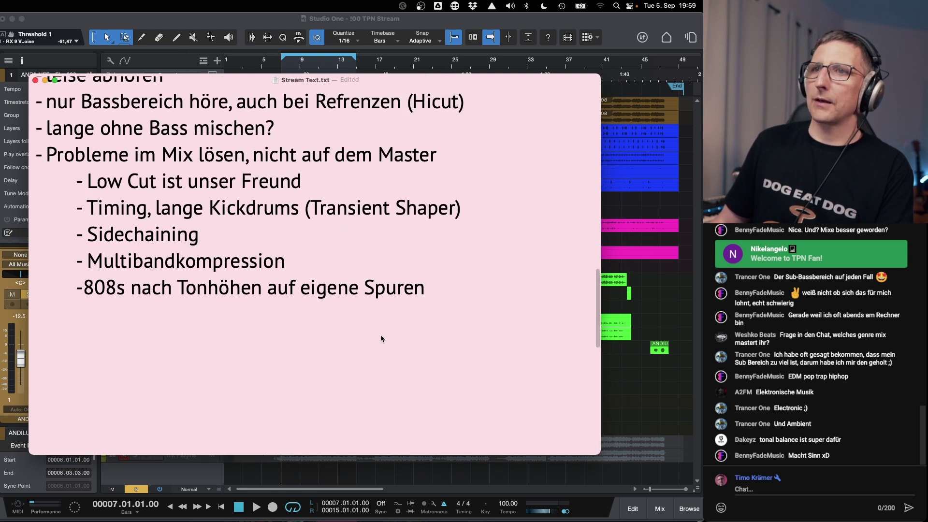
scroll(382, 338, up, 2)
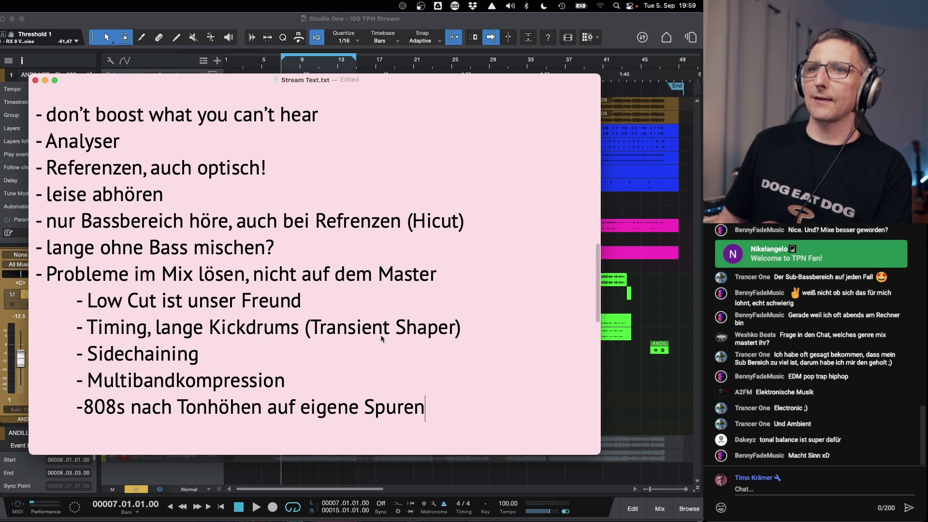